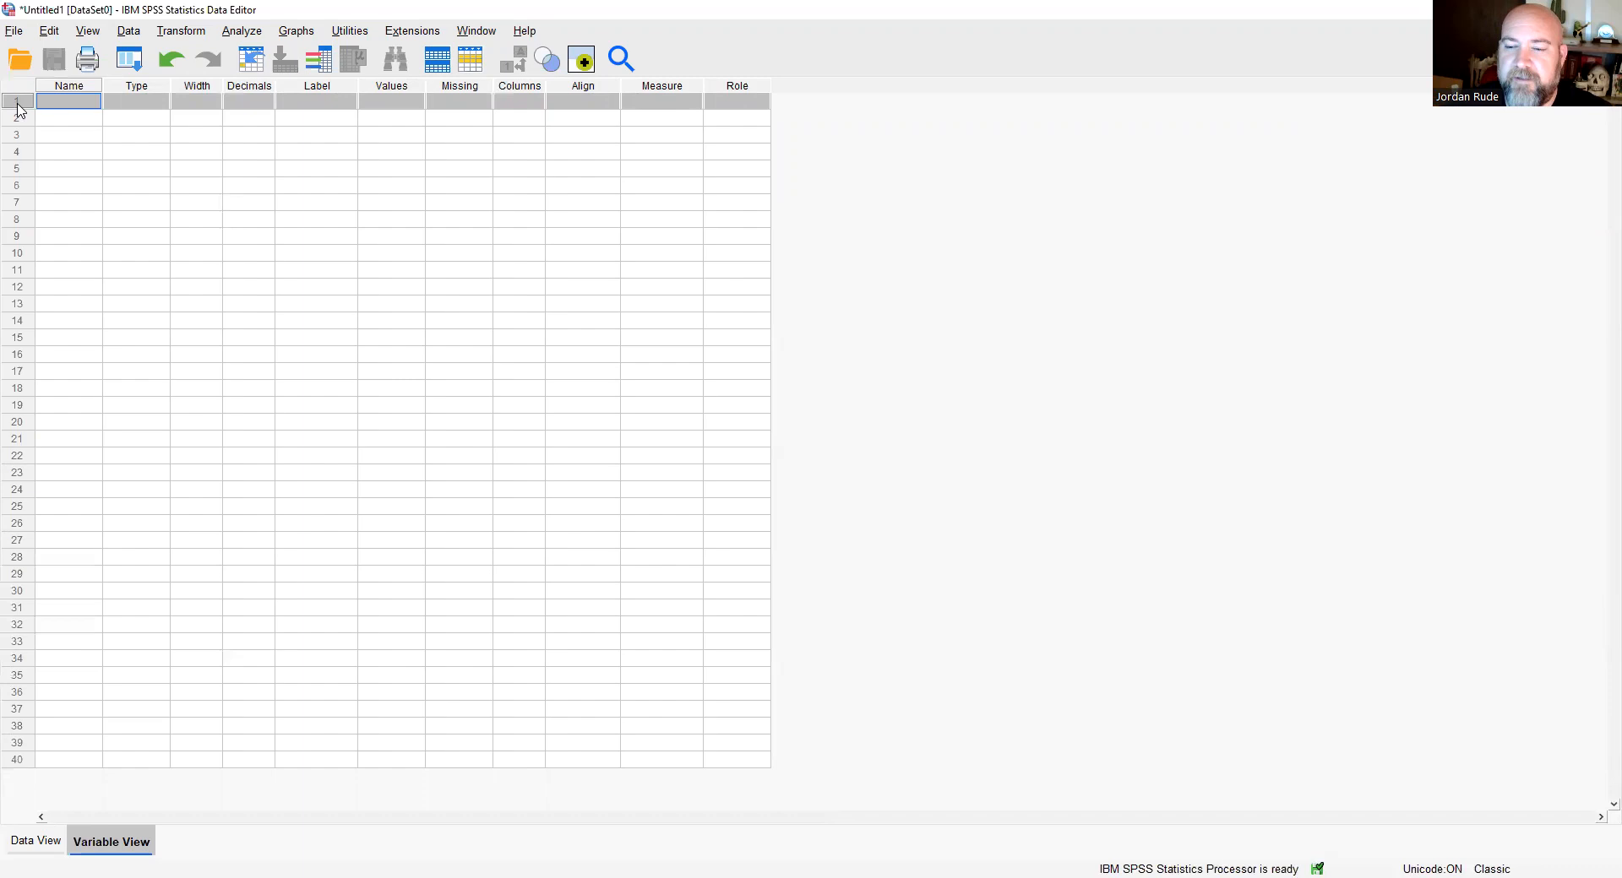
# Define the first variable with the name TimeofDay.
pyautogui.click(74, 100)
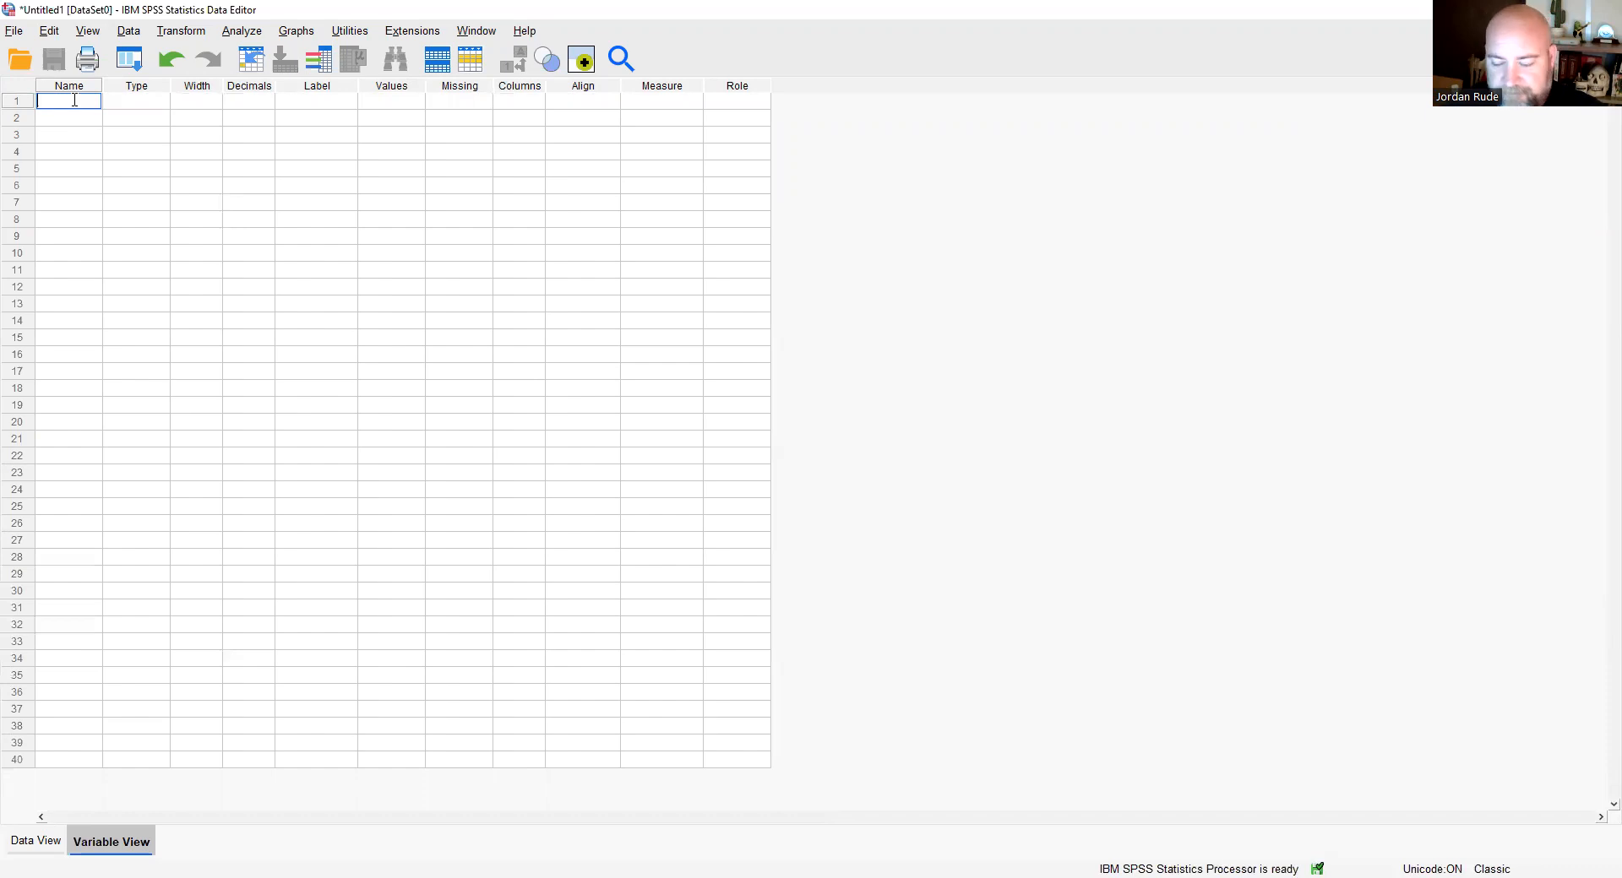
pyautogui.write('Time')
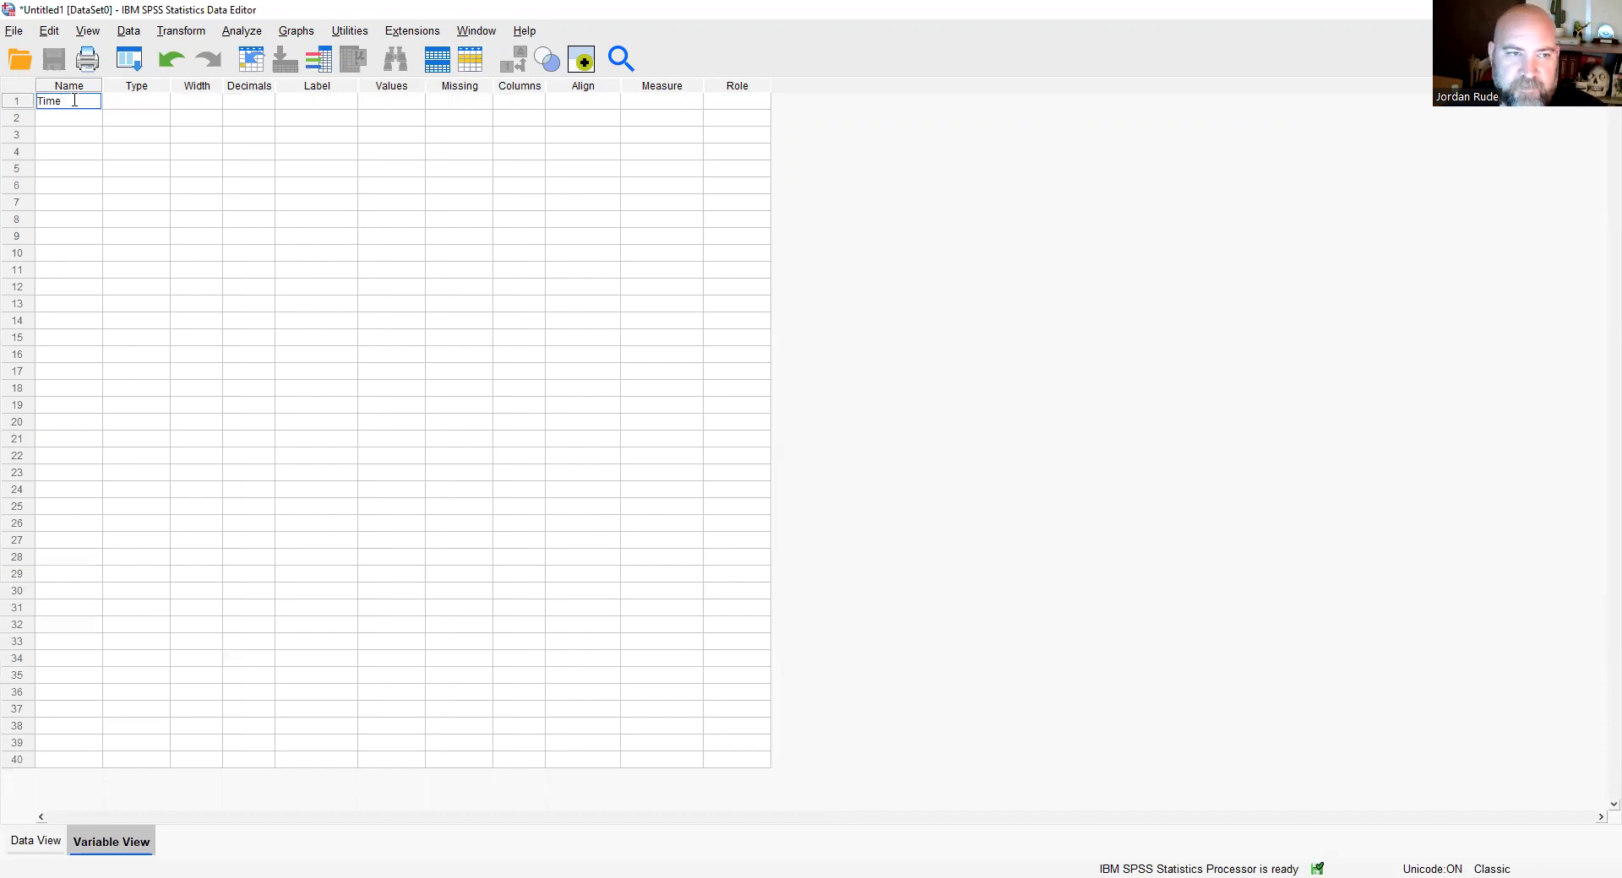
pyautogui.write('ofDay')
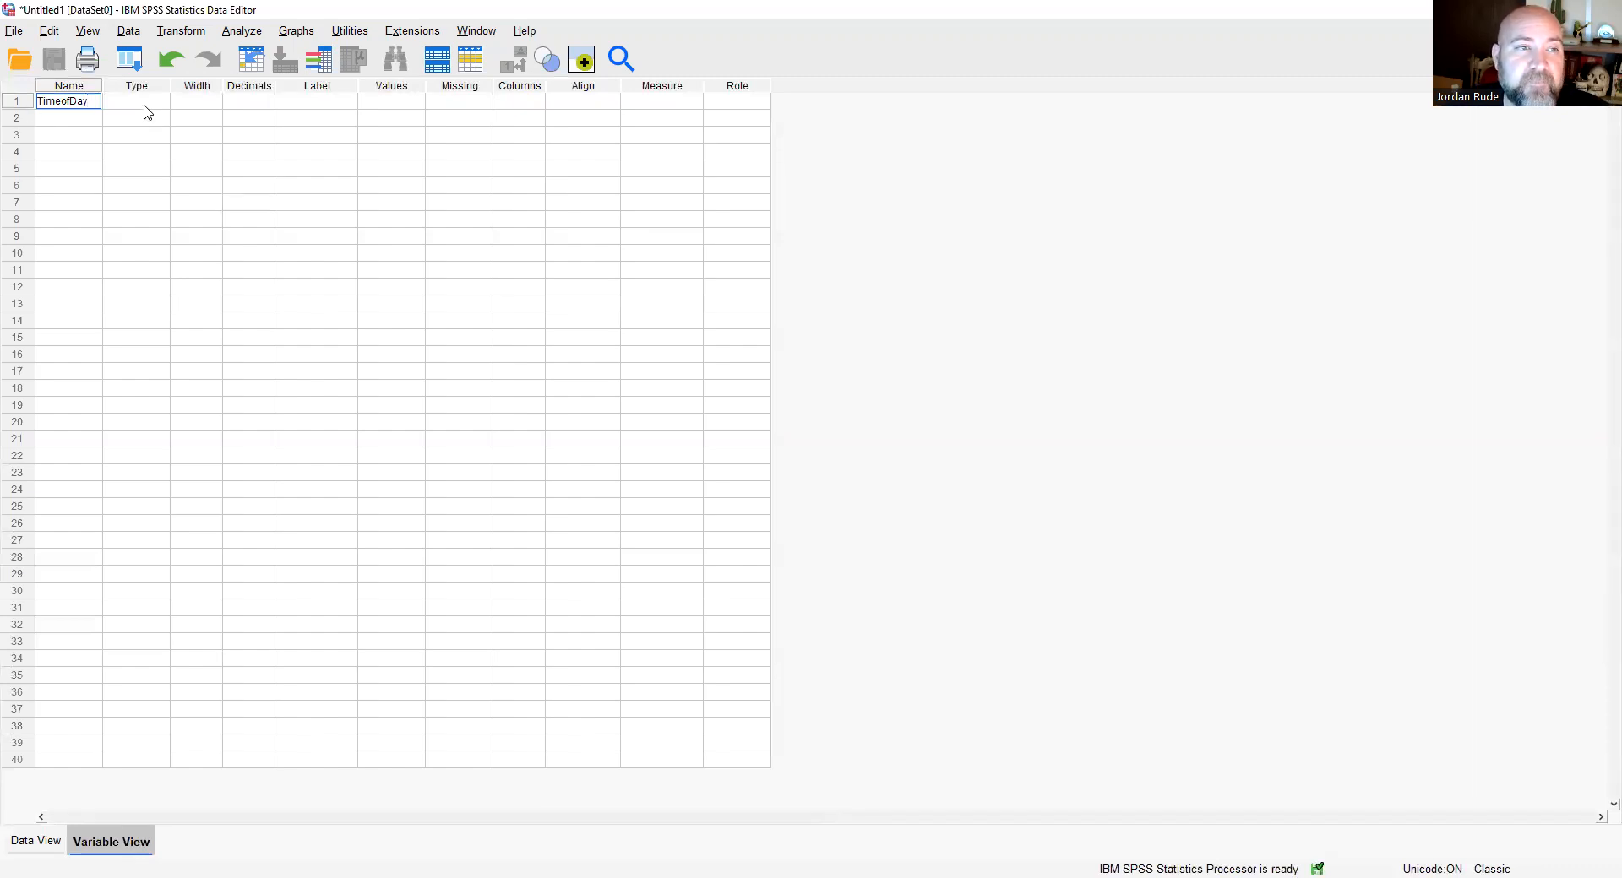
pyautogui.click(22, 103)
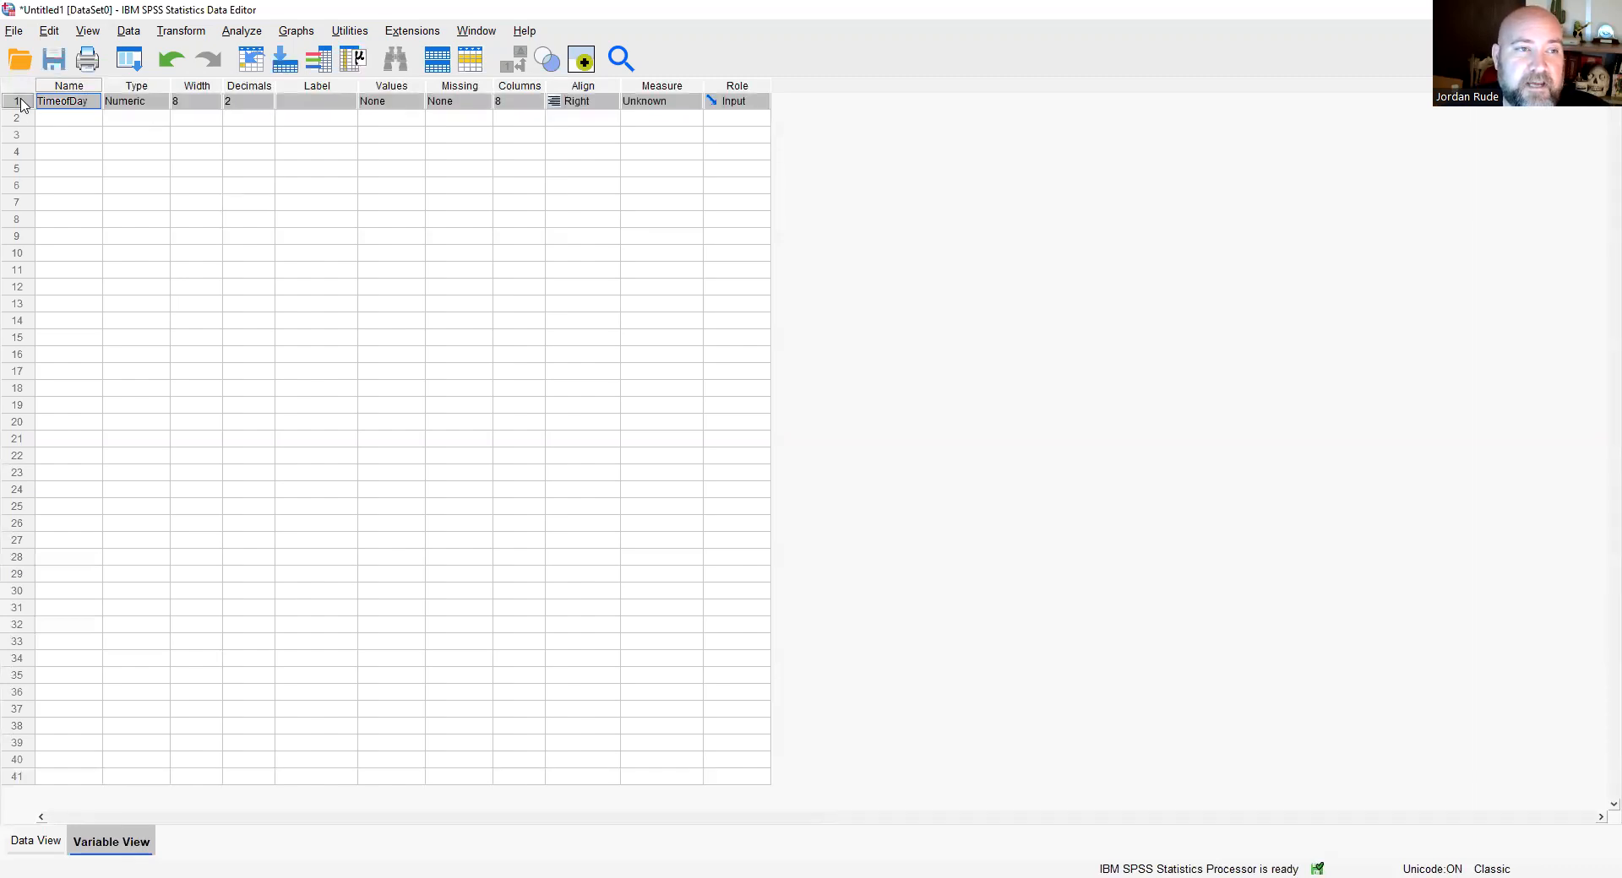
# Open the value labels of TimeofDay and add value 1 with the label Morning.
pyautogui.click(415, 87)
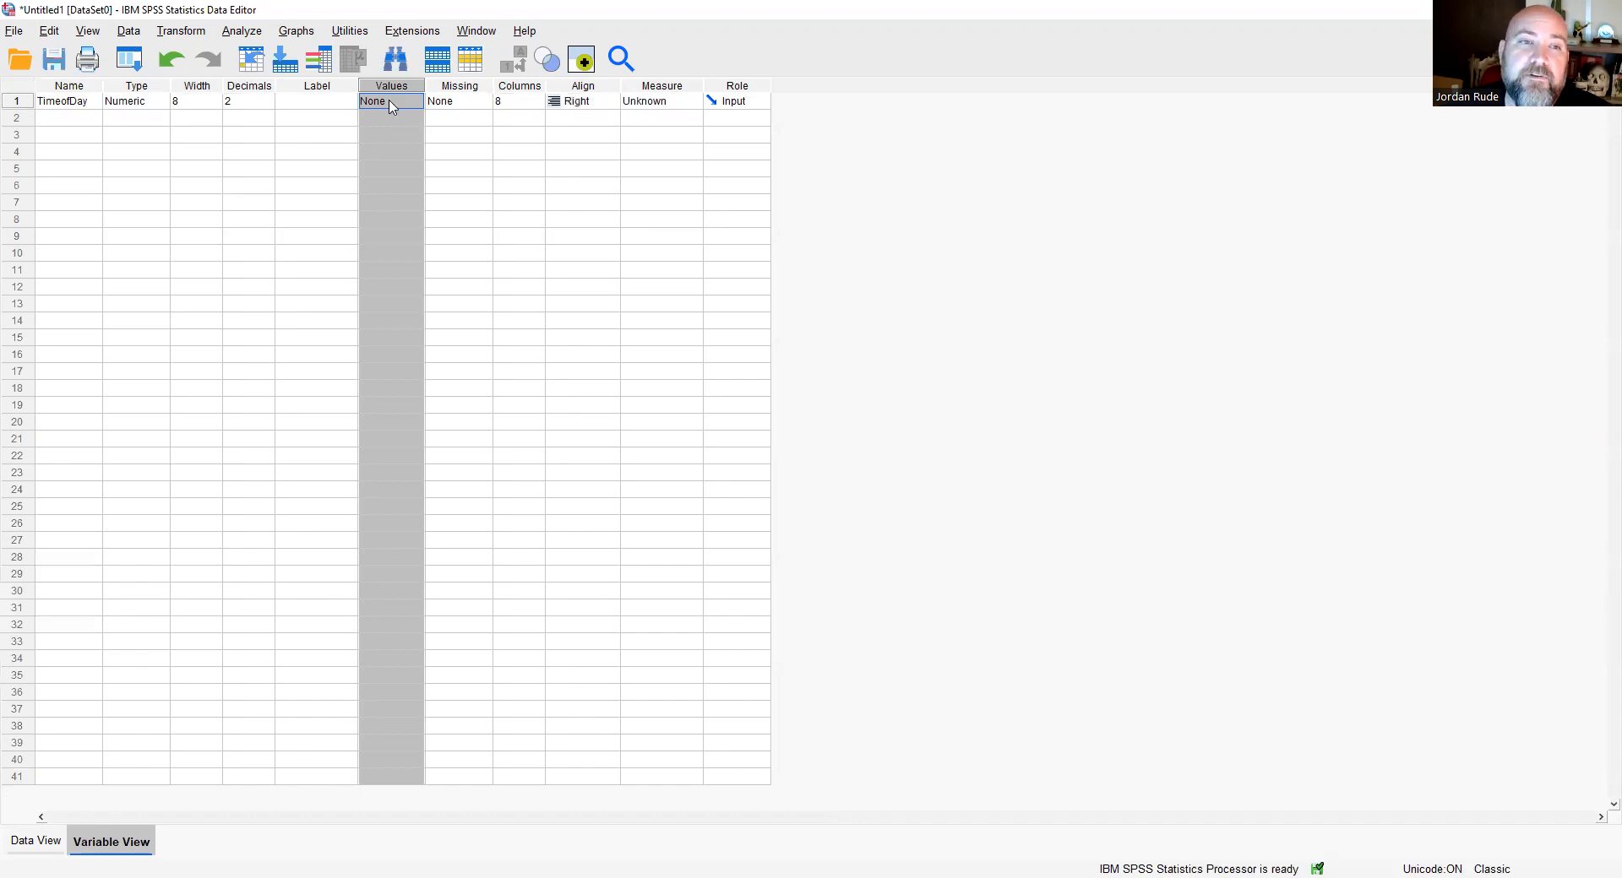
pyautogui.click(391, 103)
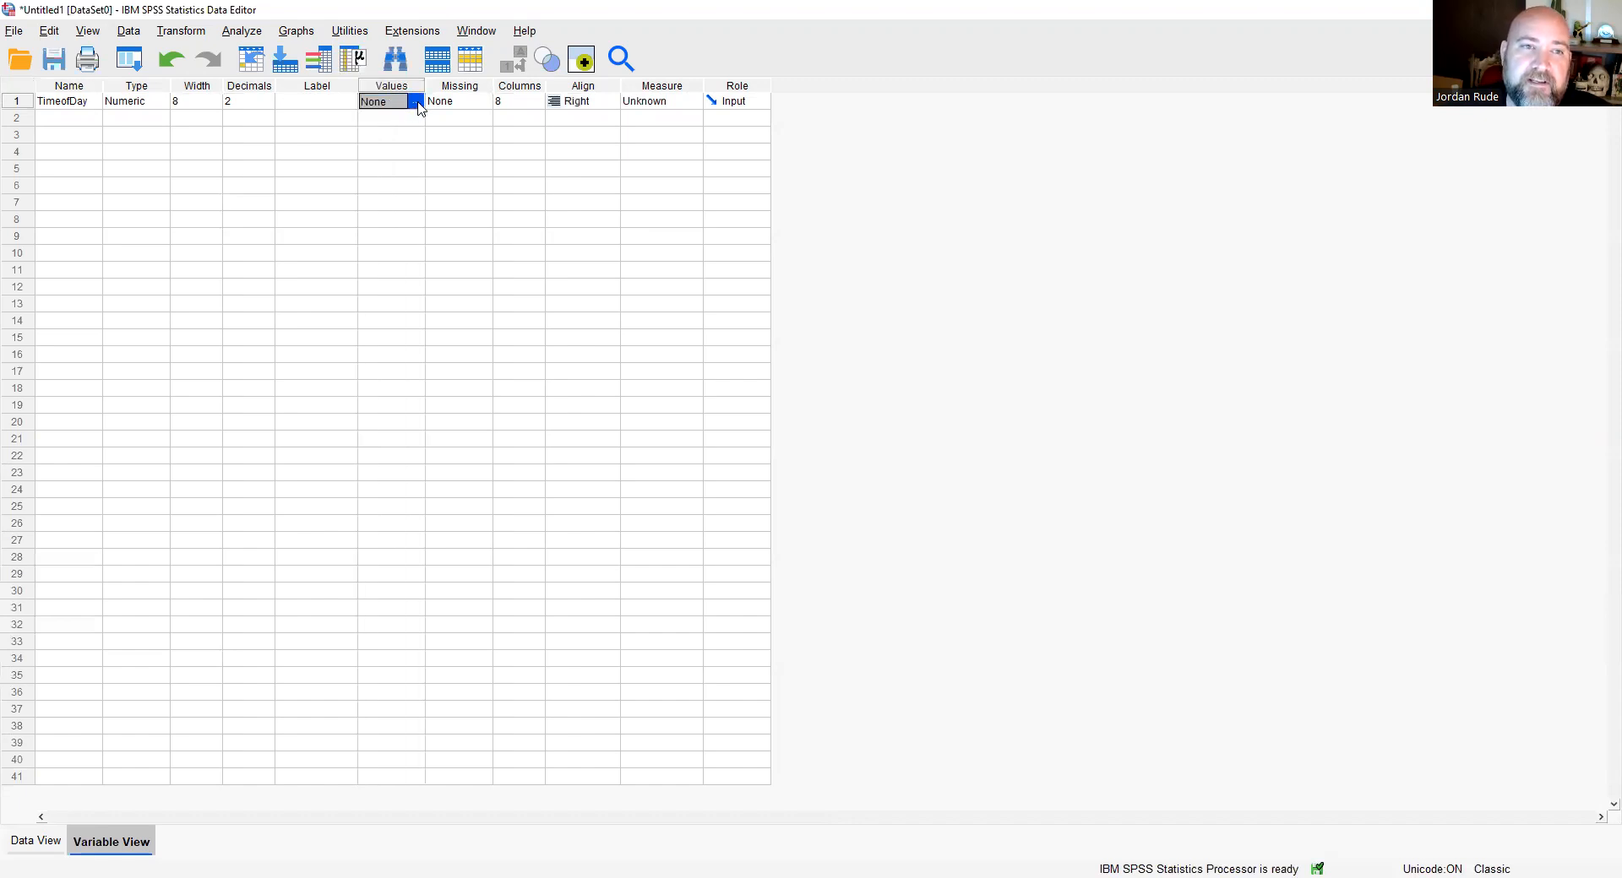
pyautogui.click(417, 103)
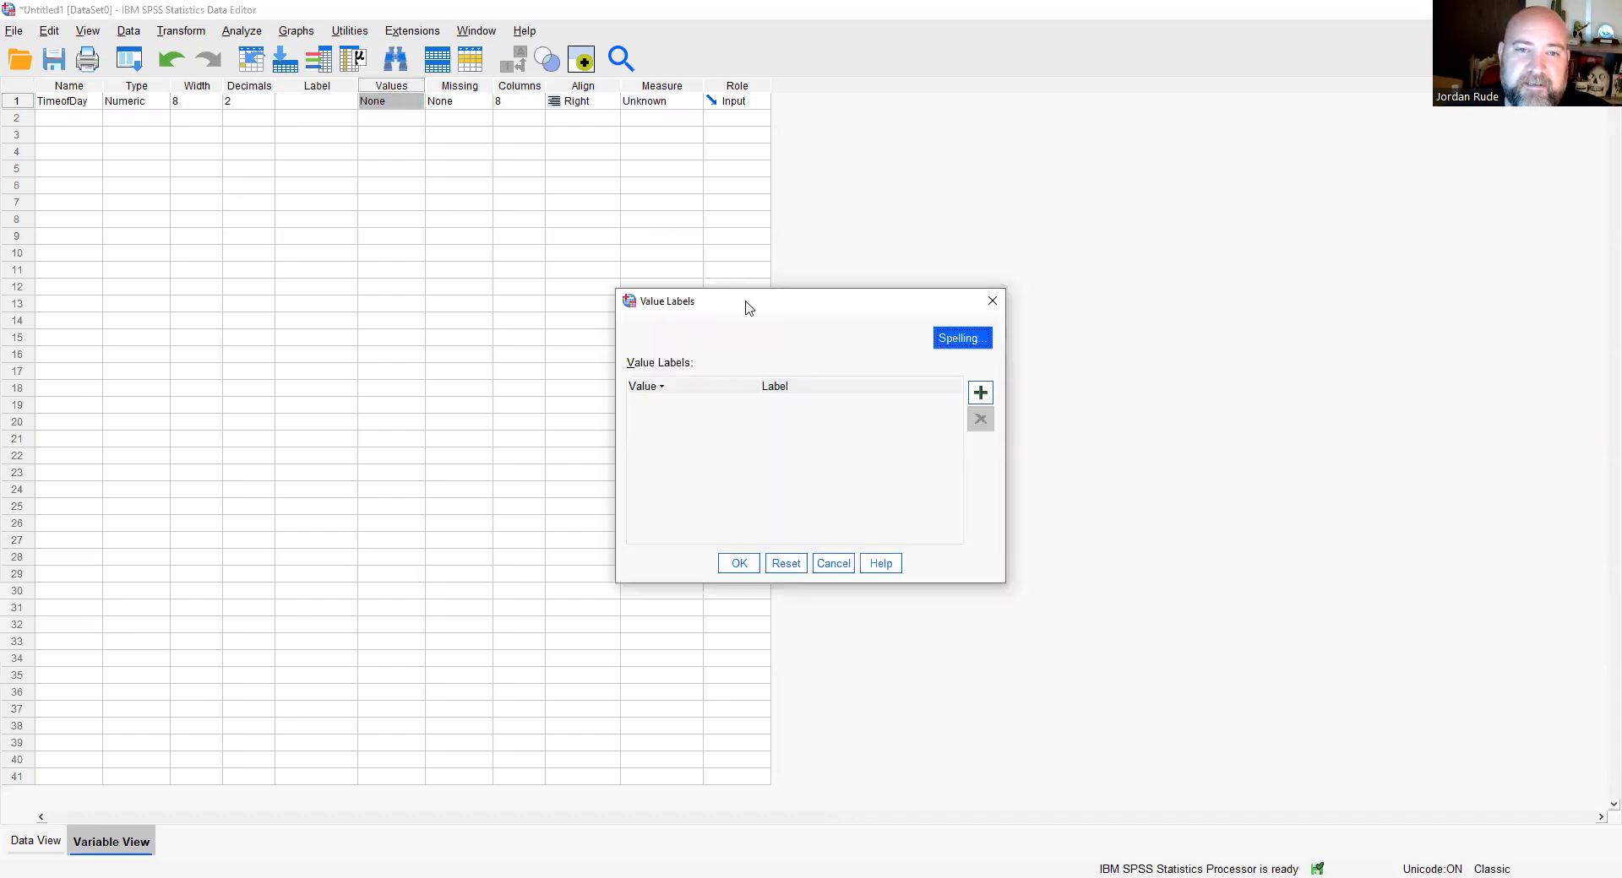
pyautogui.moveTo(746, 308); pyautogui.dragTo(692, 185)
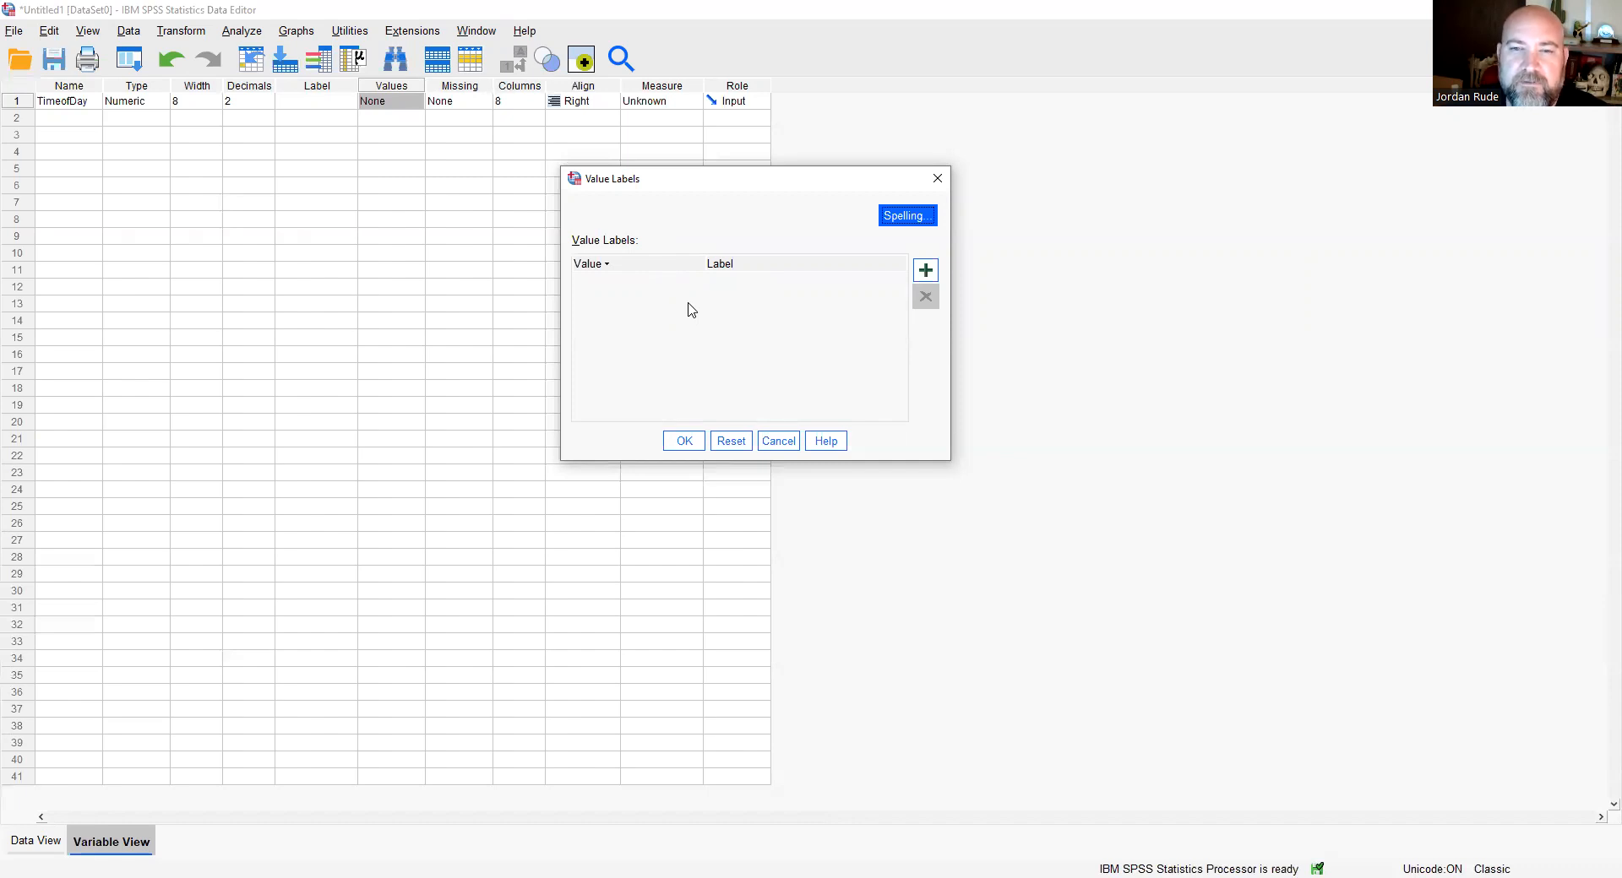
pyautogui.click(929, 270)
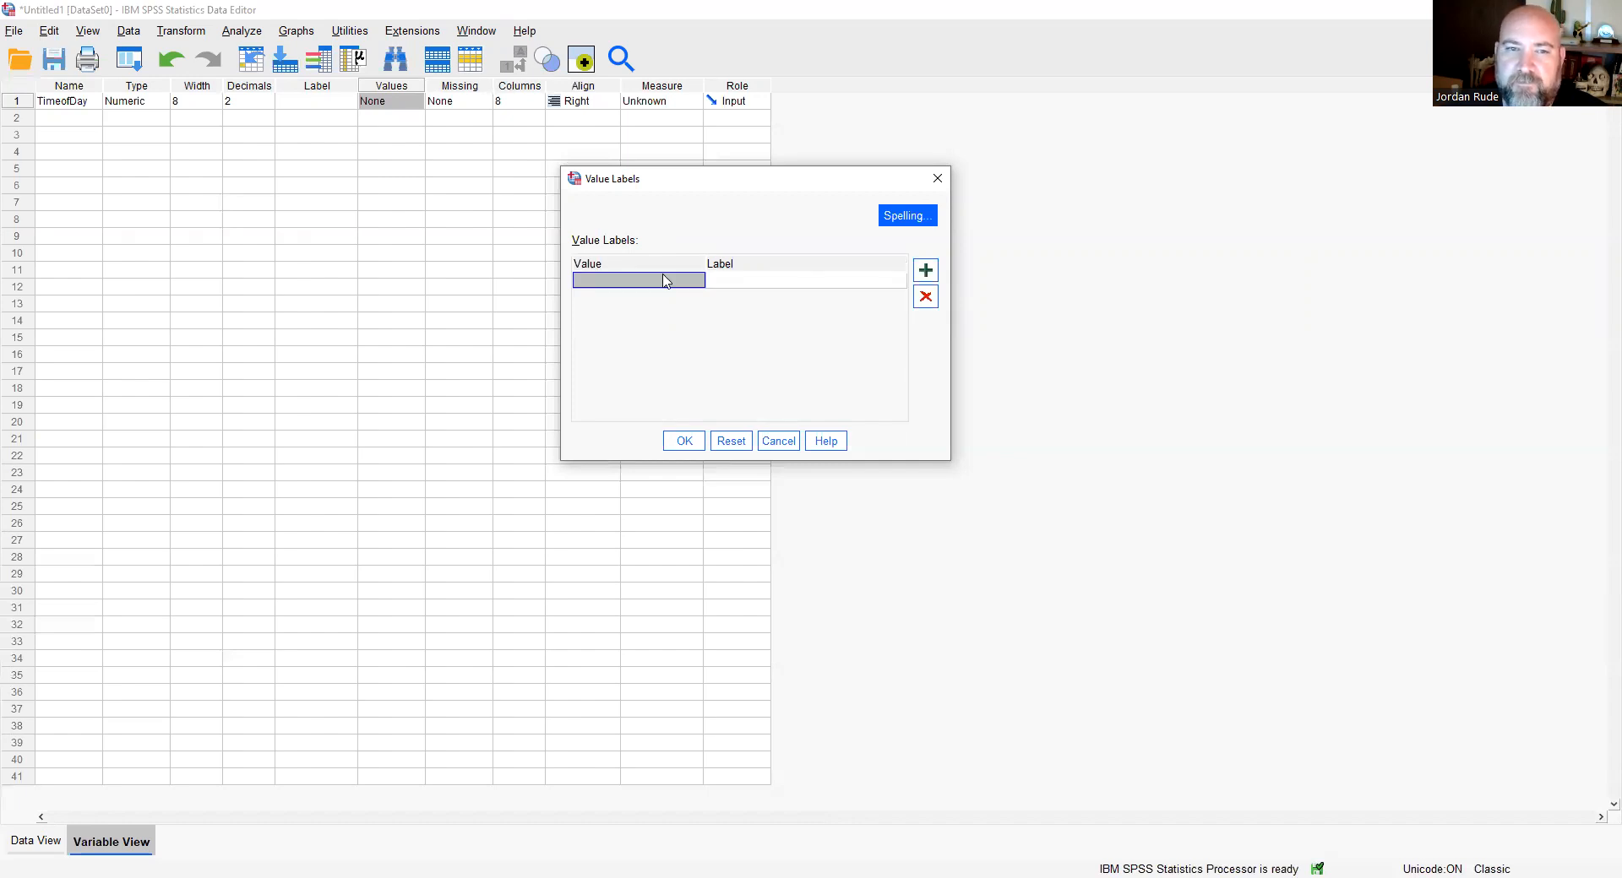
pyautogui.click(608, 282)
pyautogui.write('1')
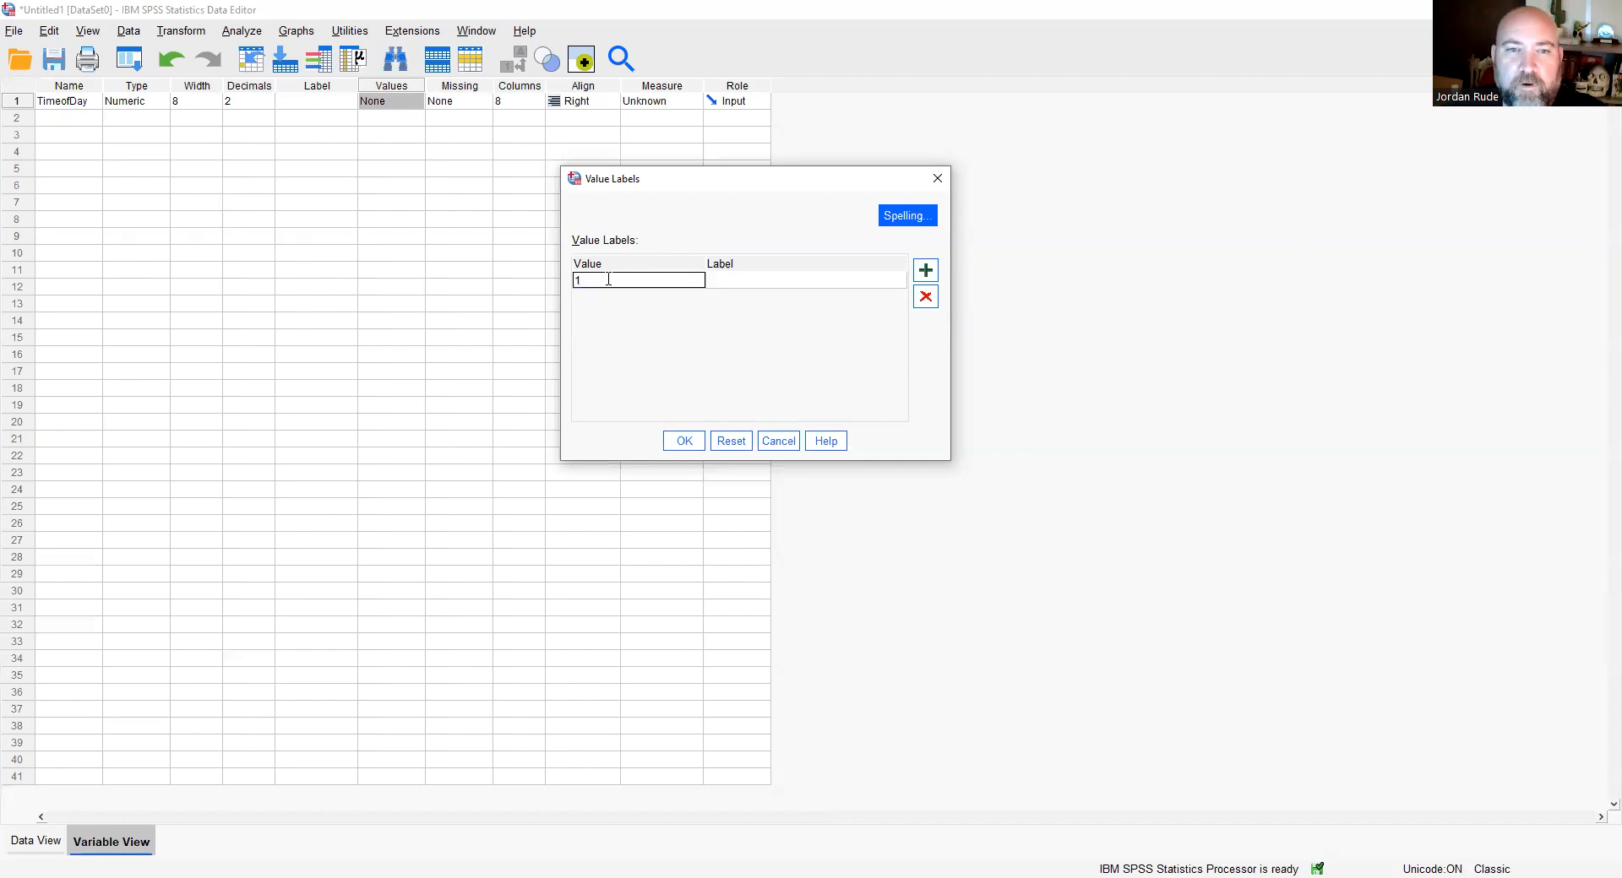
pyautogui.click(740, 287)
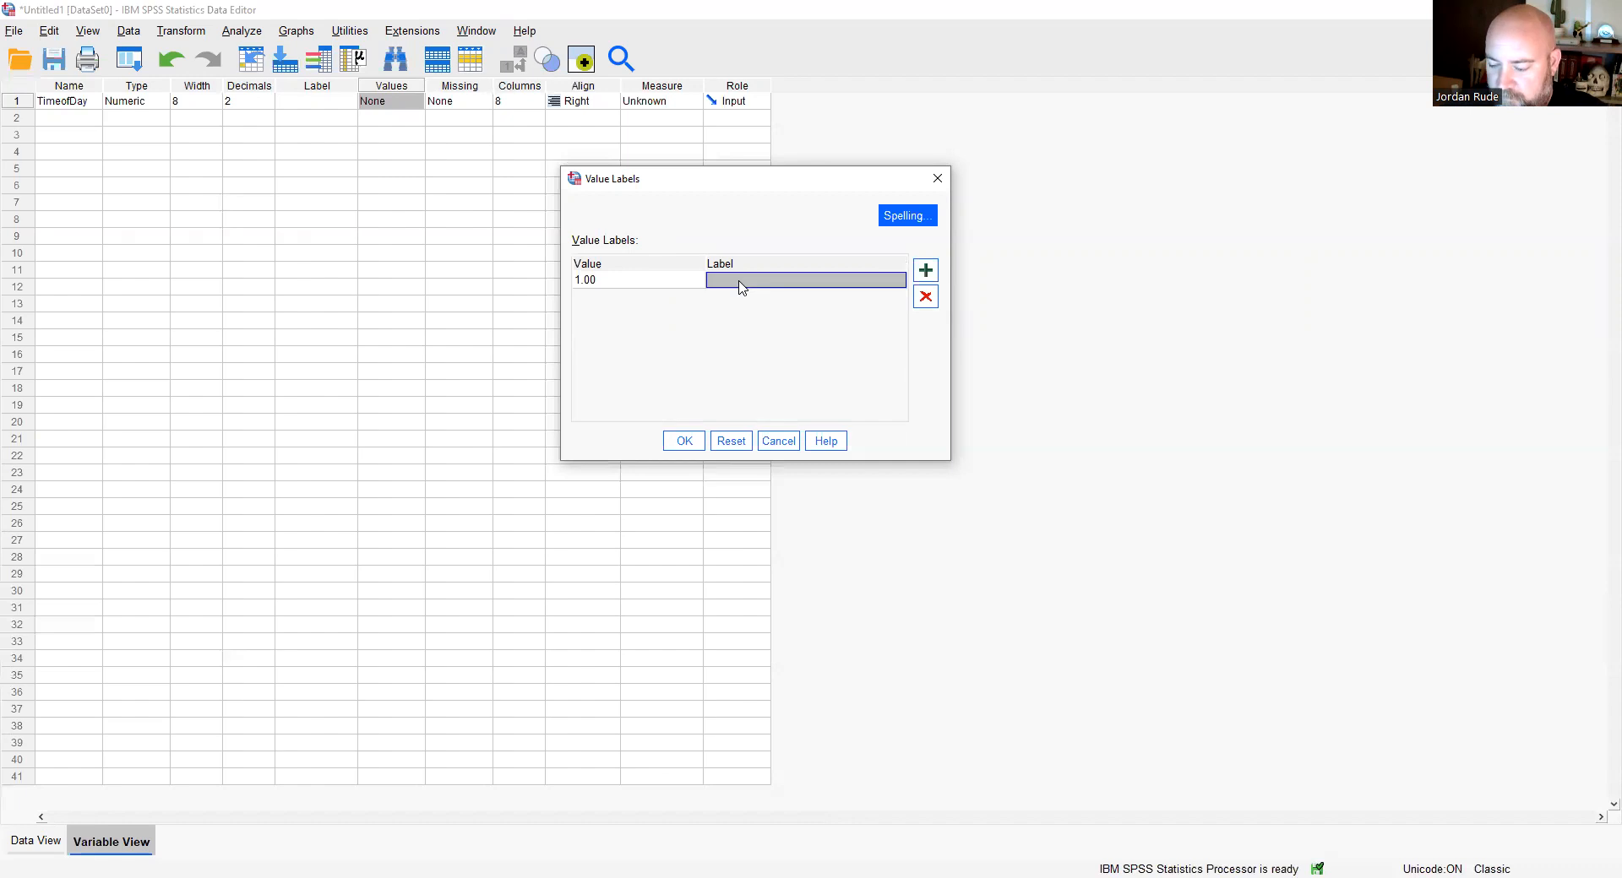
pyautogui.write('Morning')
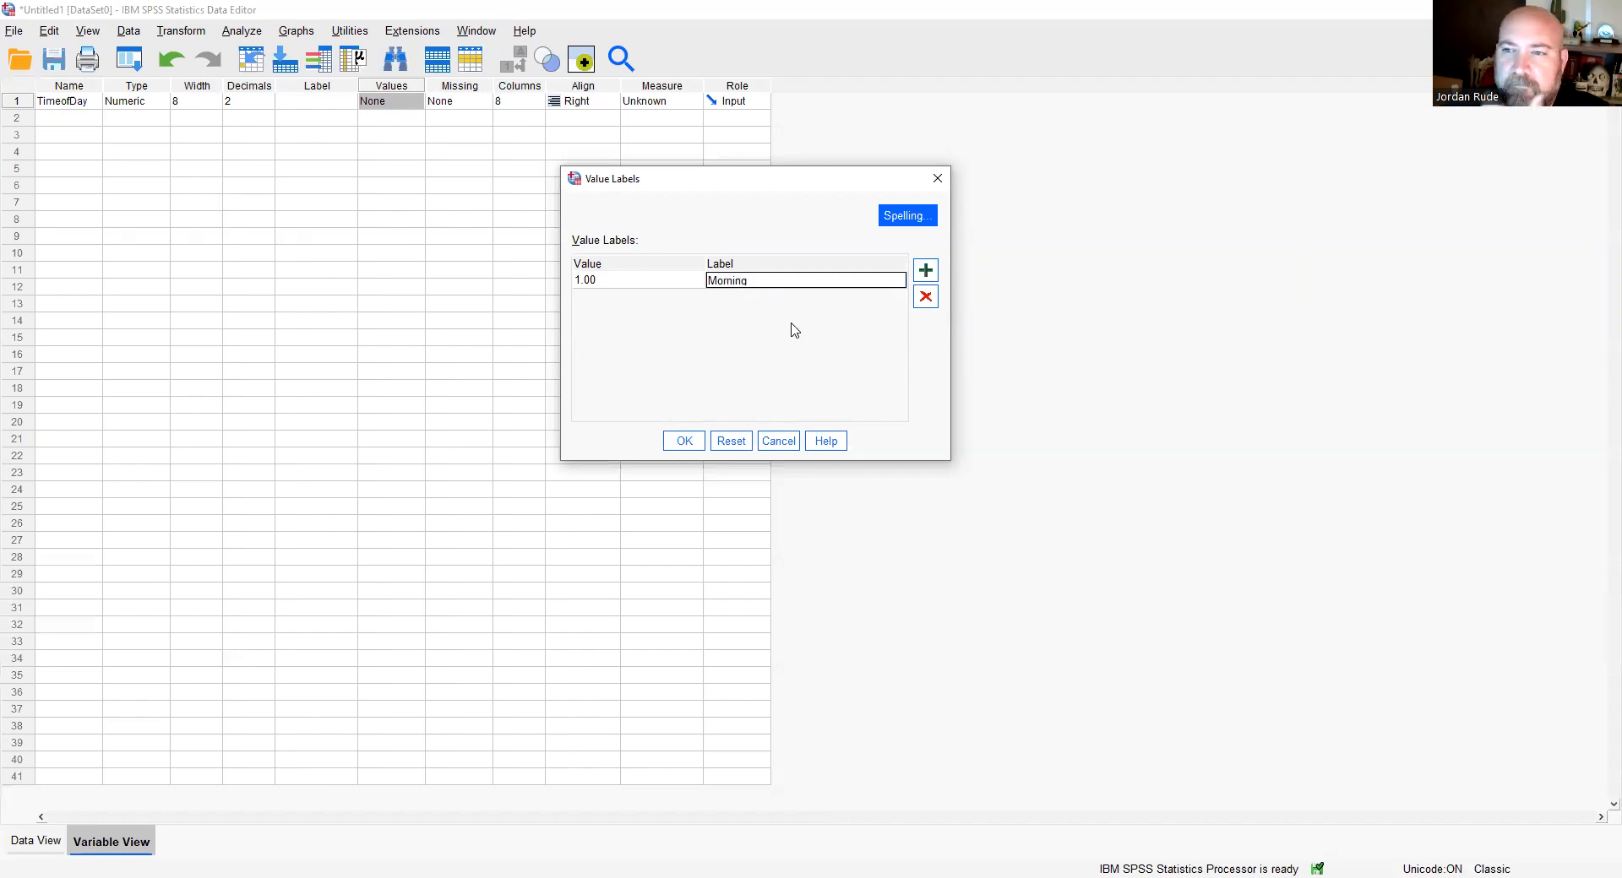
# Add a second value label to TimeofDay, with value 2 labelled Afternoon.
pyautogui.click(926, 272)
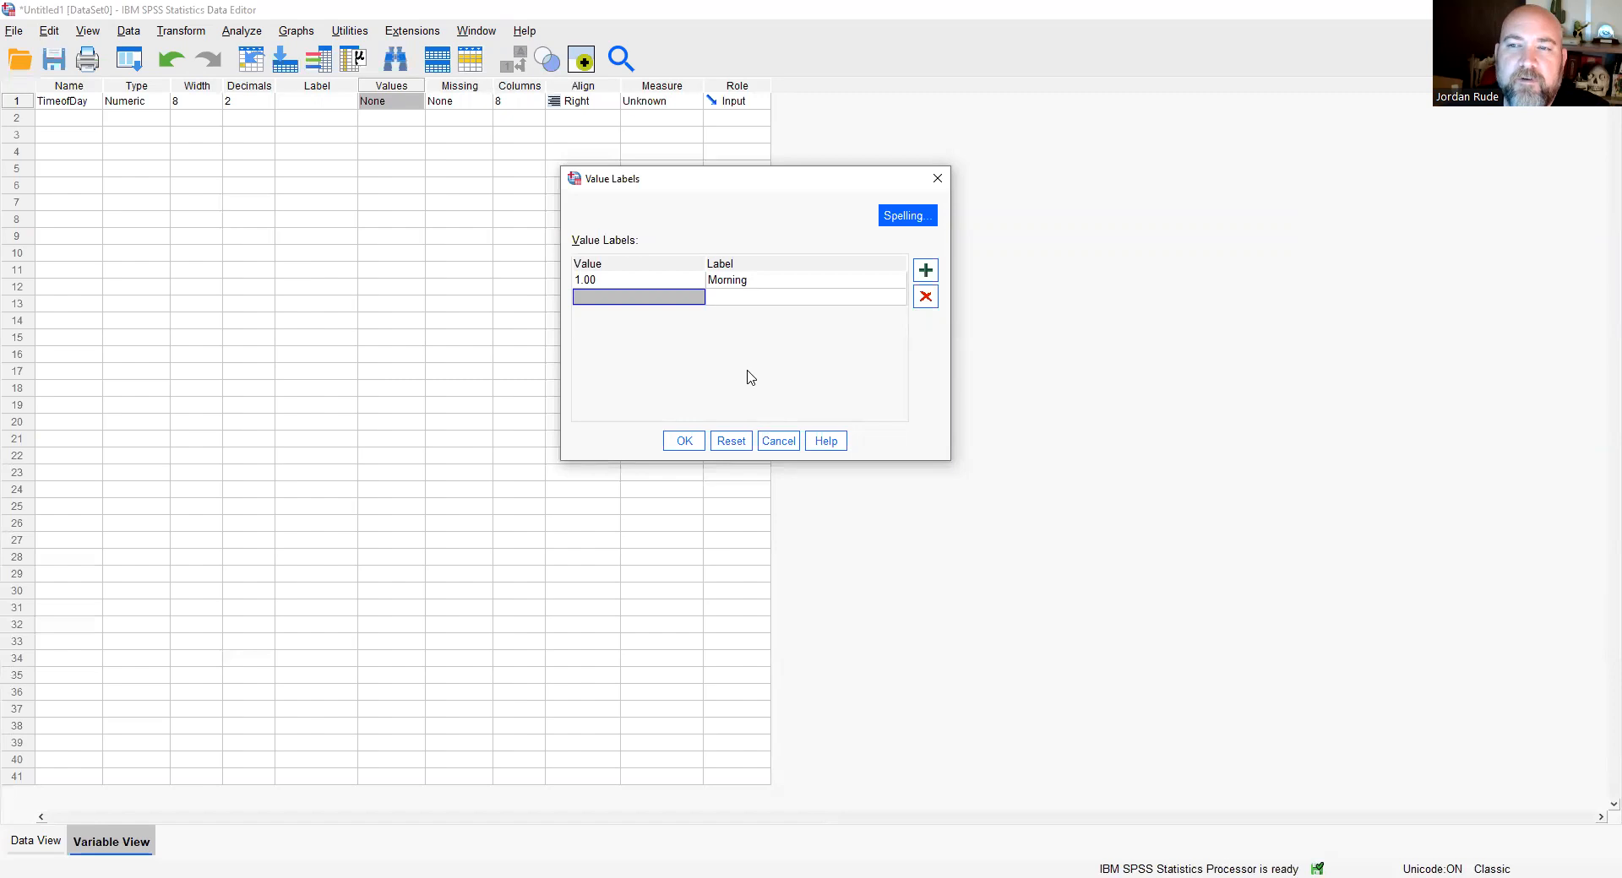
pyautogui.write('2')
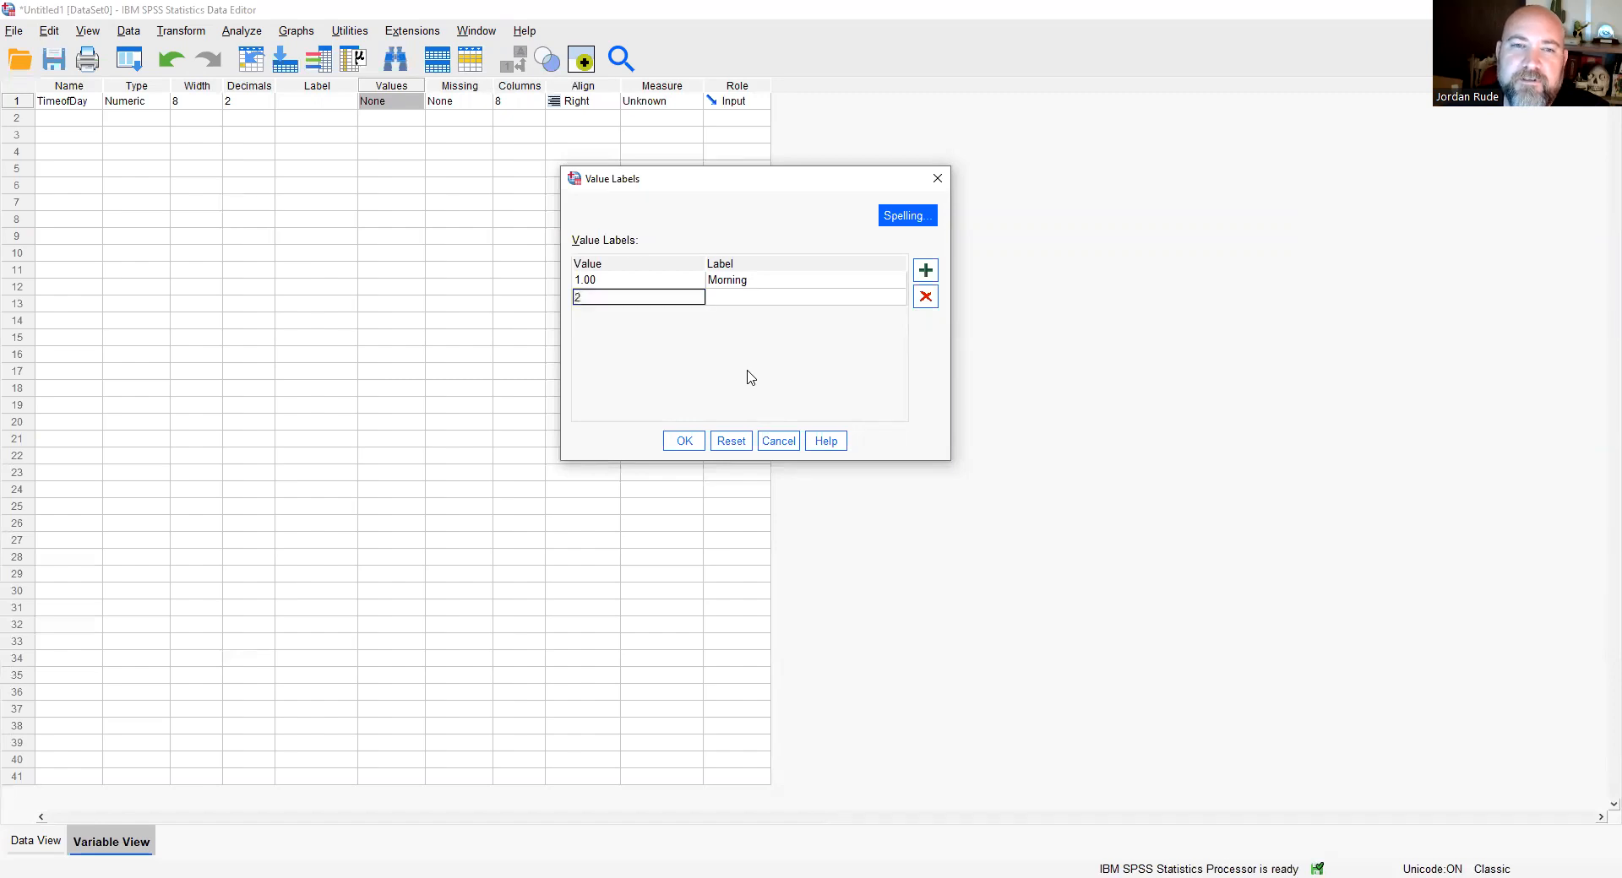
pyautogui.click(792, 297)
pyautogui.write('Afternoon')
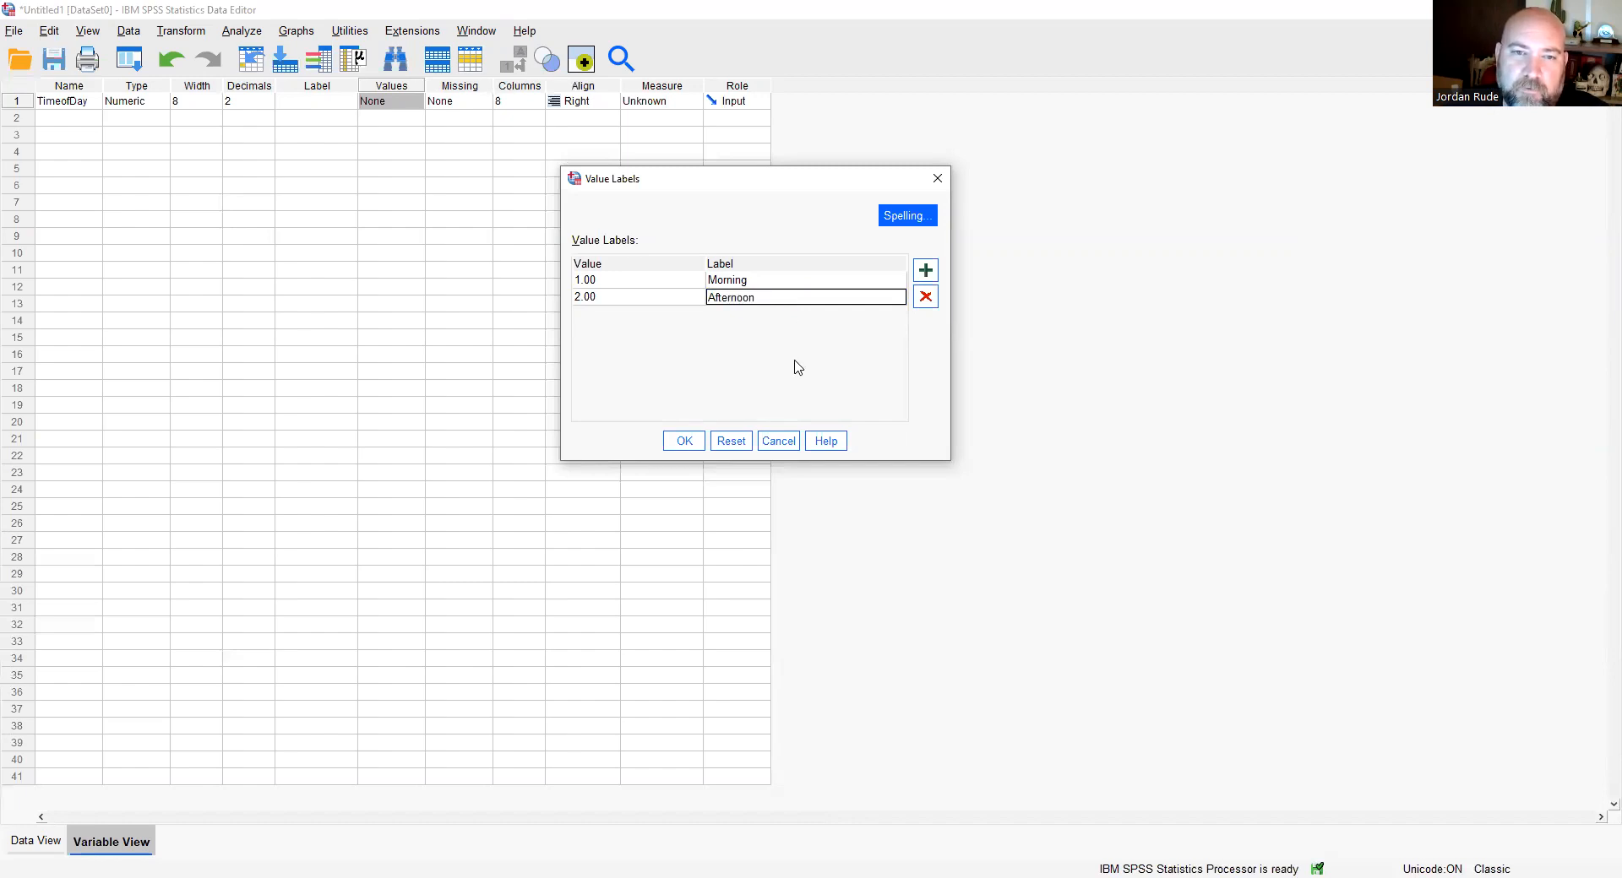
# Add a third value label, with value 3 labelled Night, and apply the labels to TimeofDay.
pyautogui.click(927, 270)
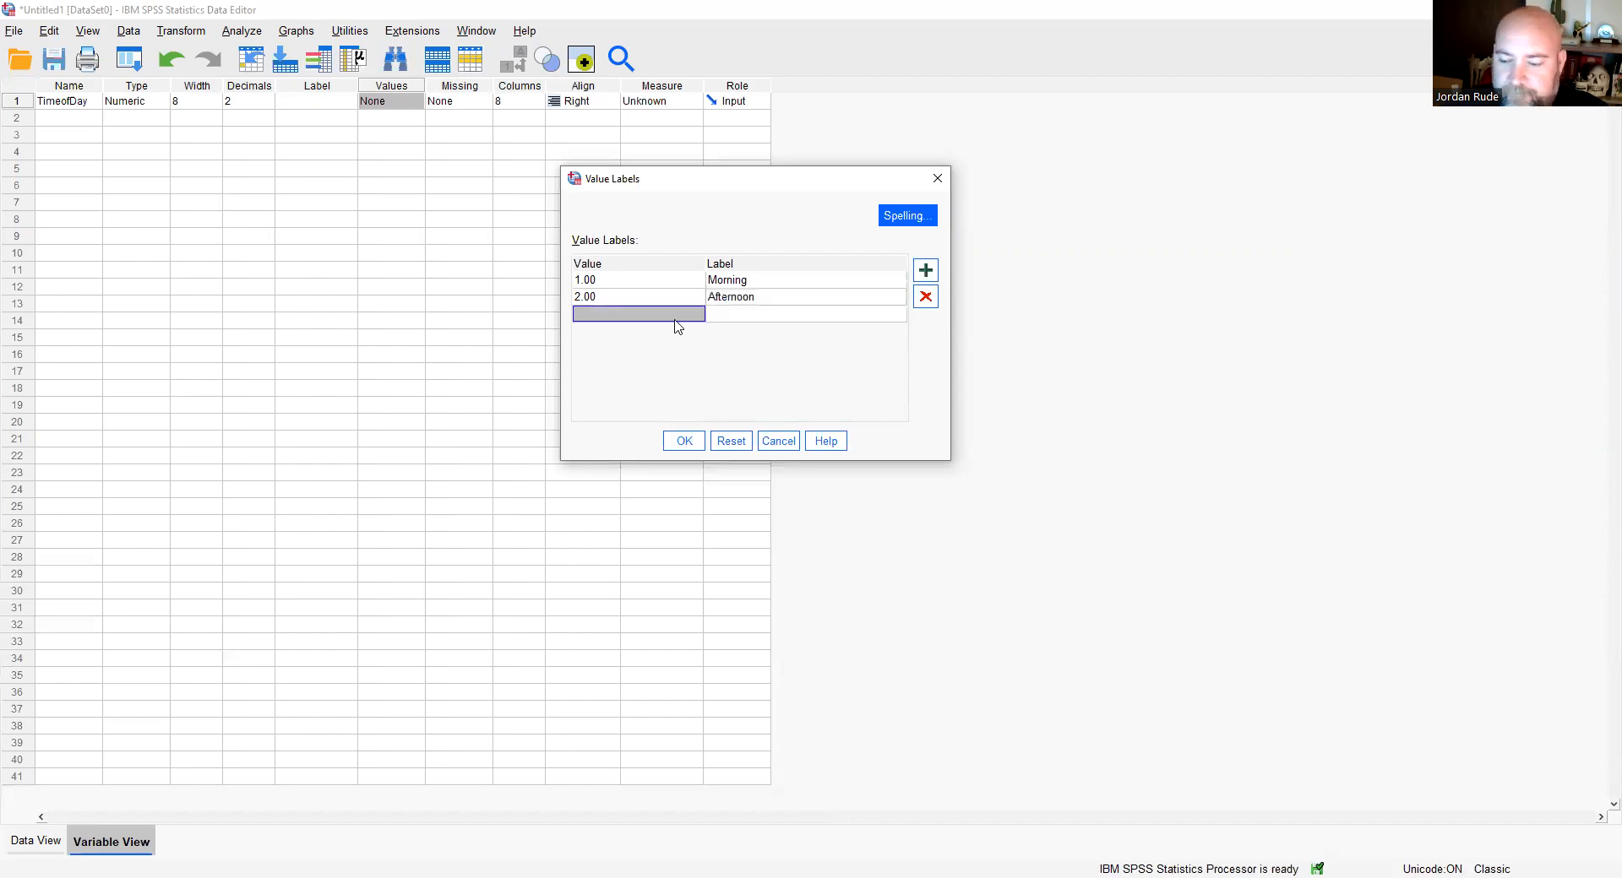
pyautogui.write('3')
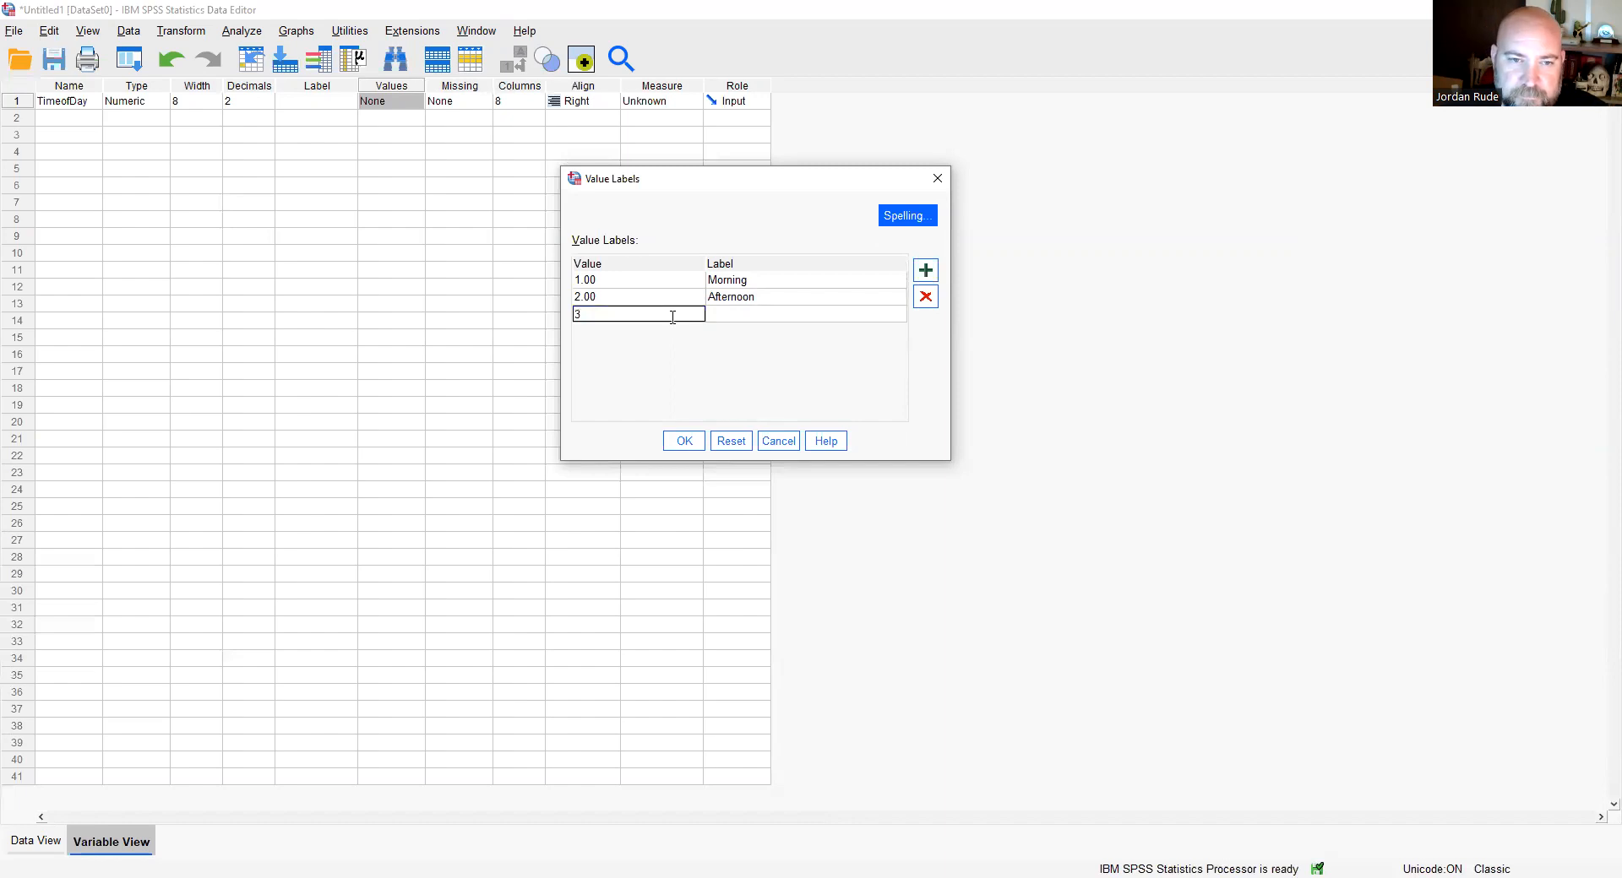
pyautogui.click(750, 319)
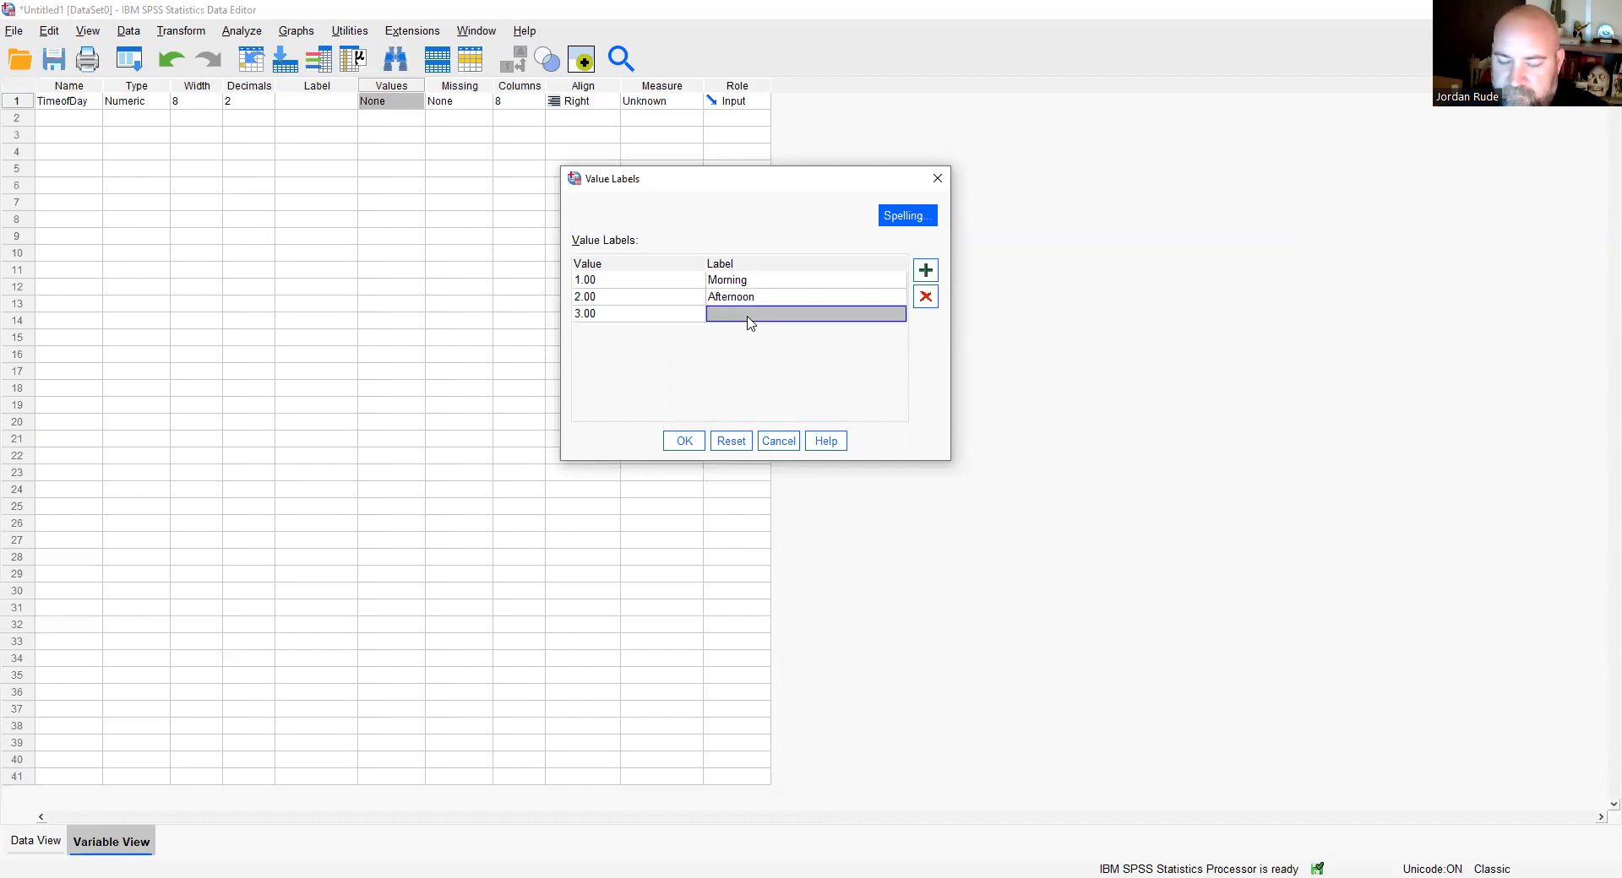
pyautogui.write('Night')
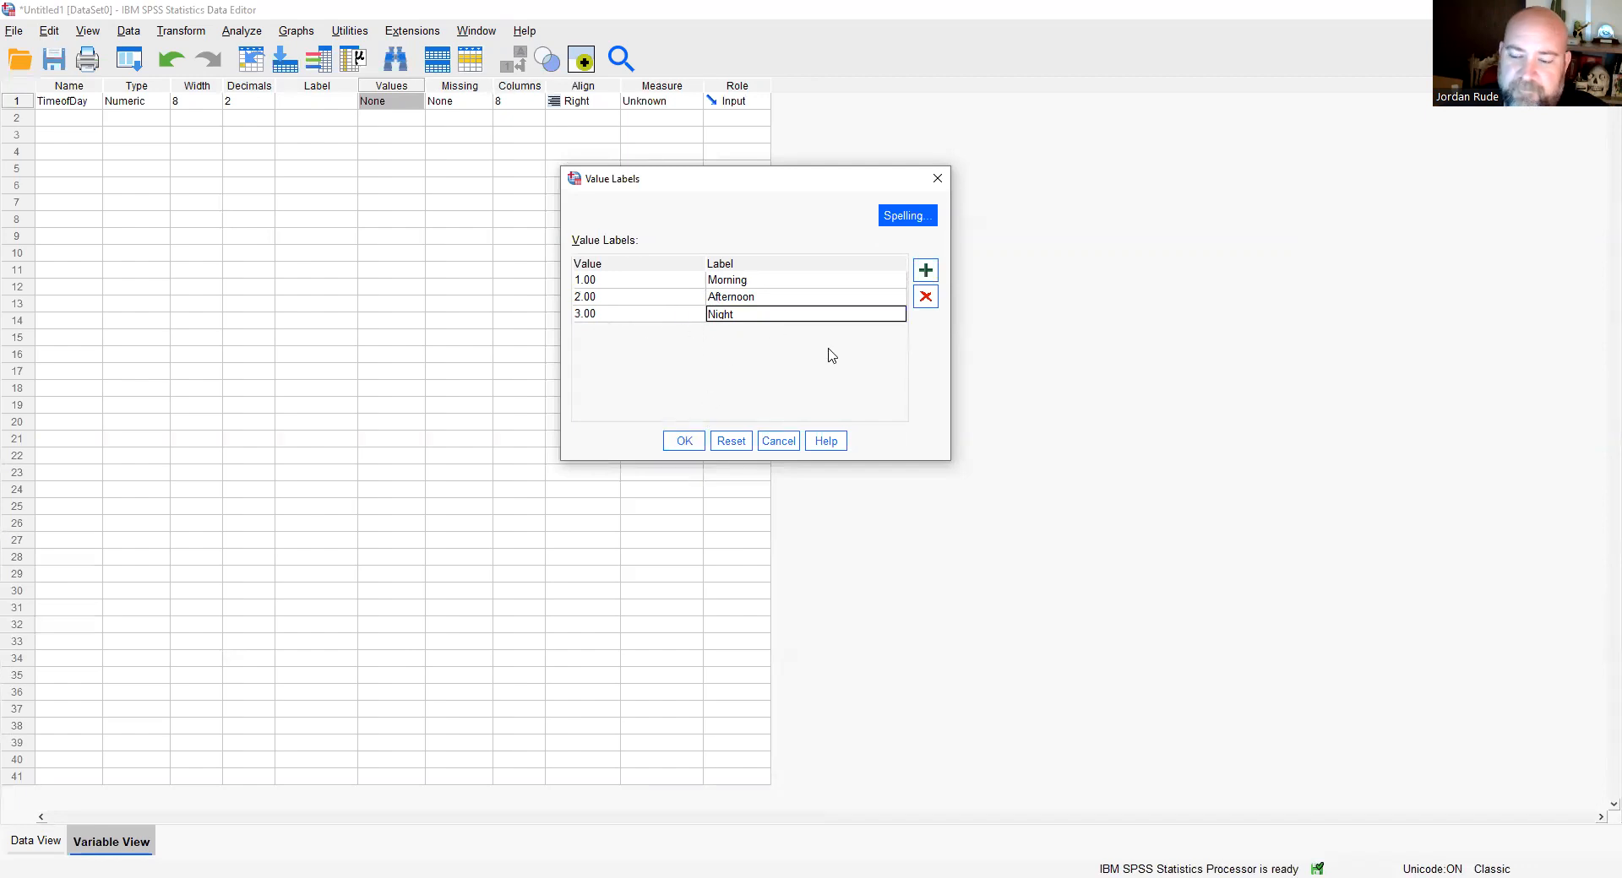
pyautogui.click(694, 441)
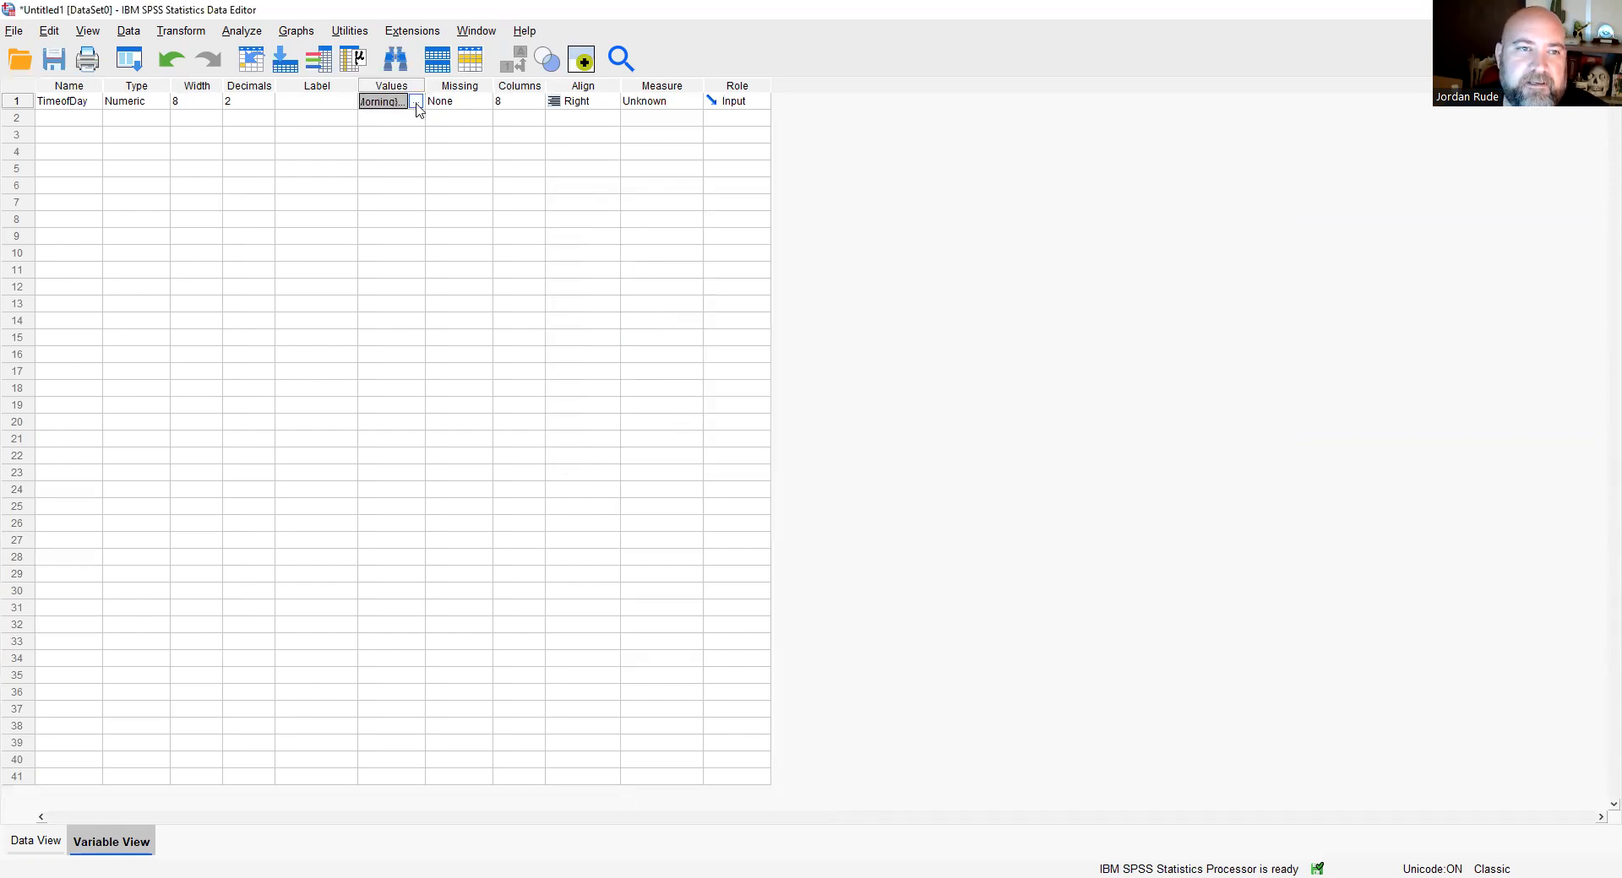
# Set the measurement level of the TimeofDay variable to Nominal.
pyautogui.click(27, 102)
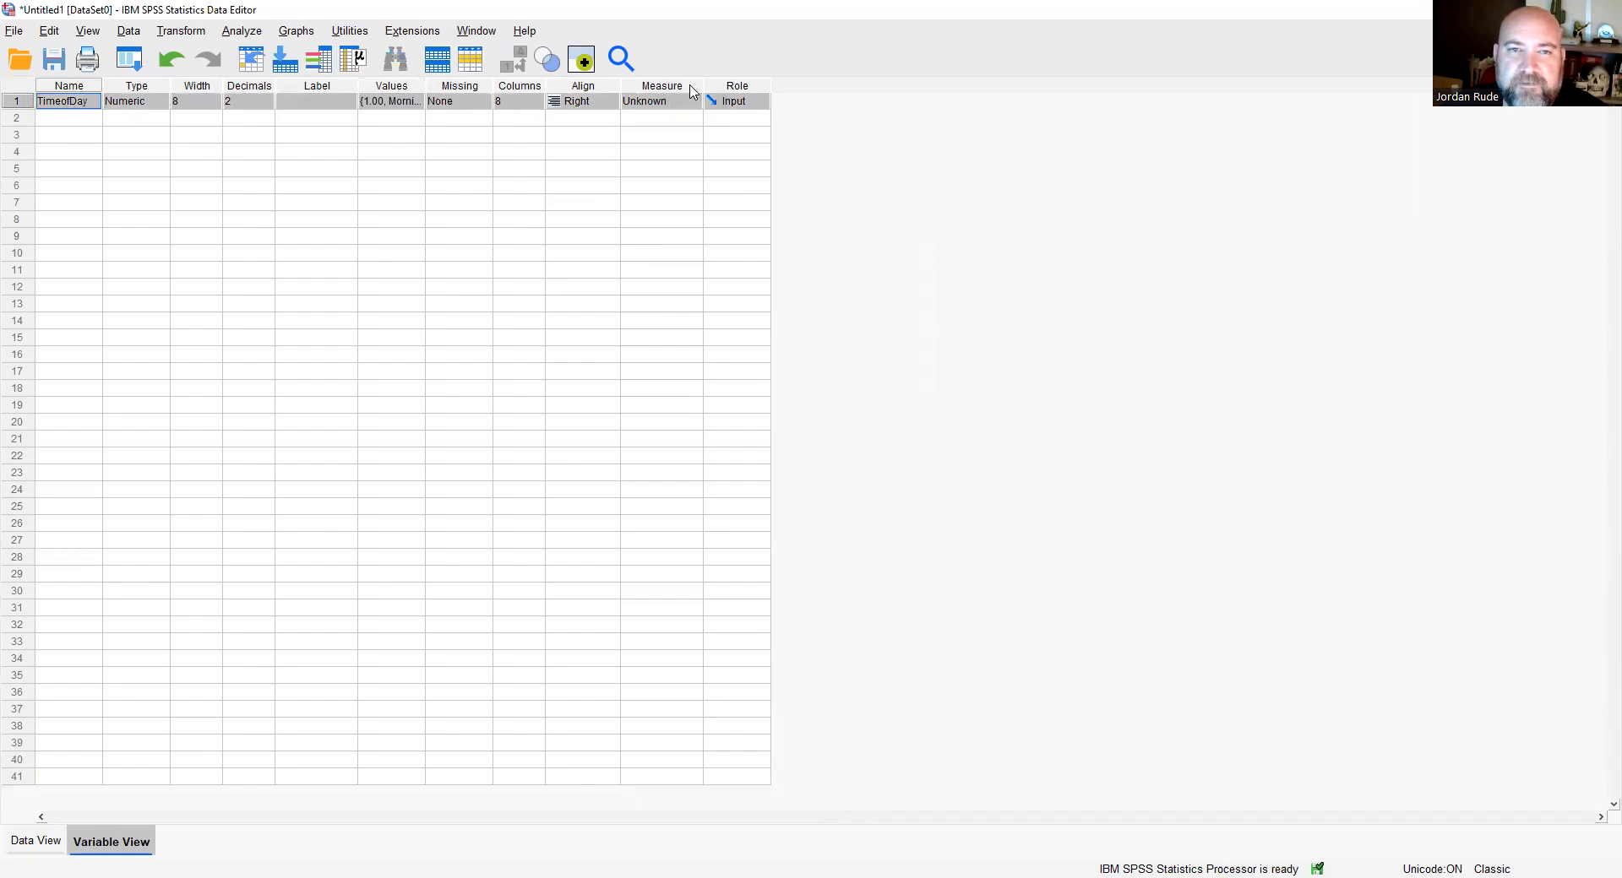
pyautogui.click(672, 108)
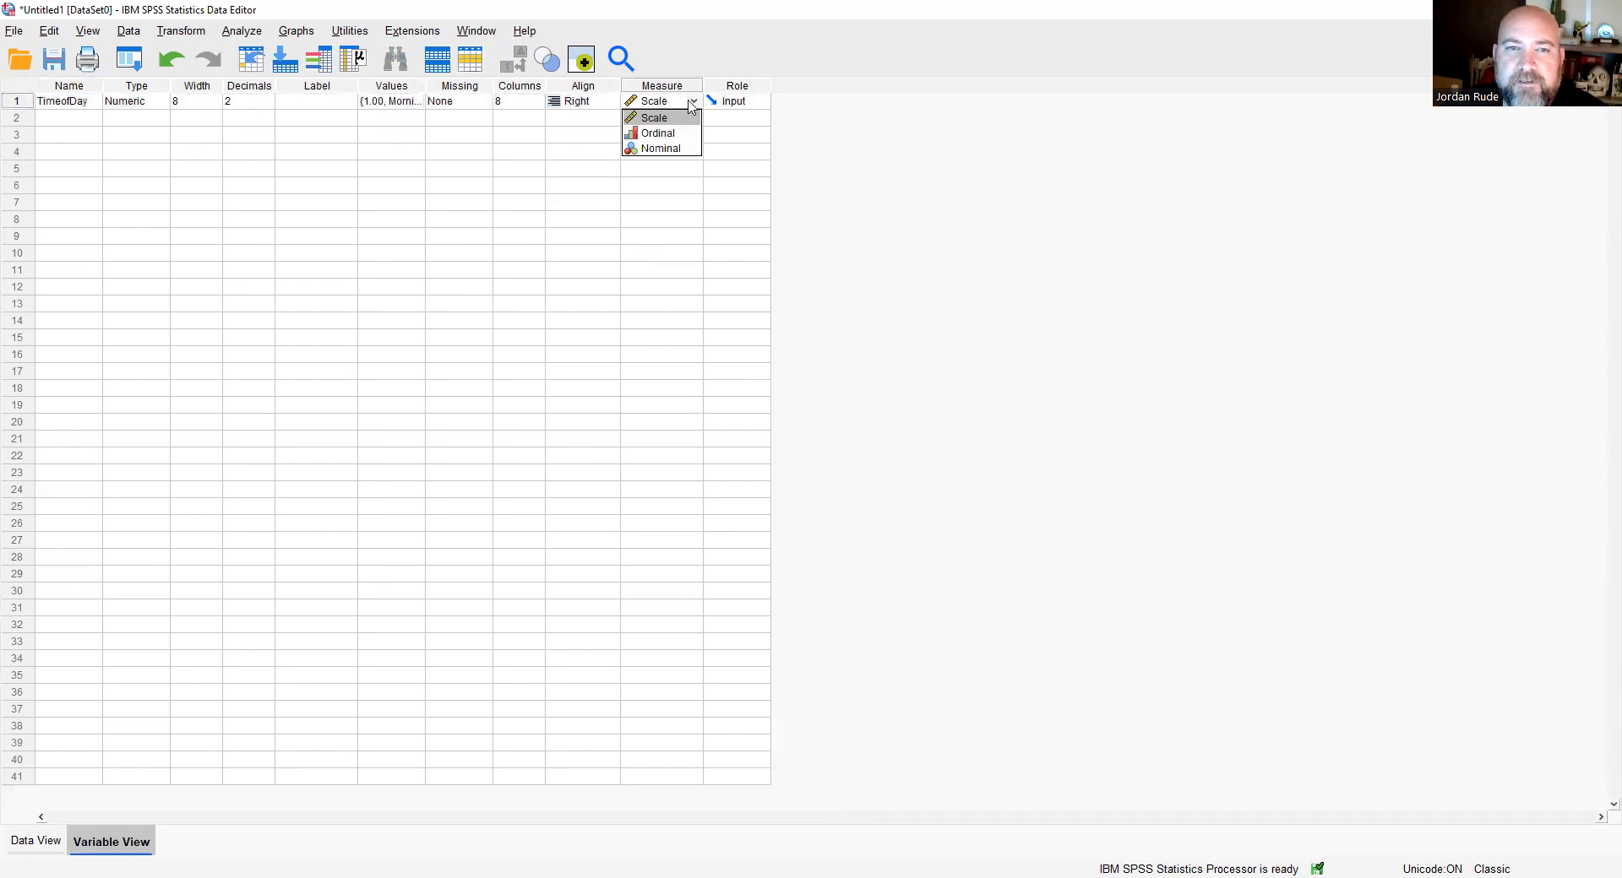
pyautogui.click(685, 149)
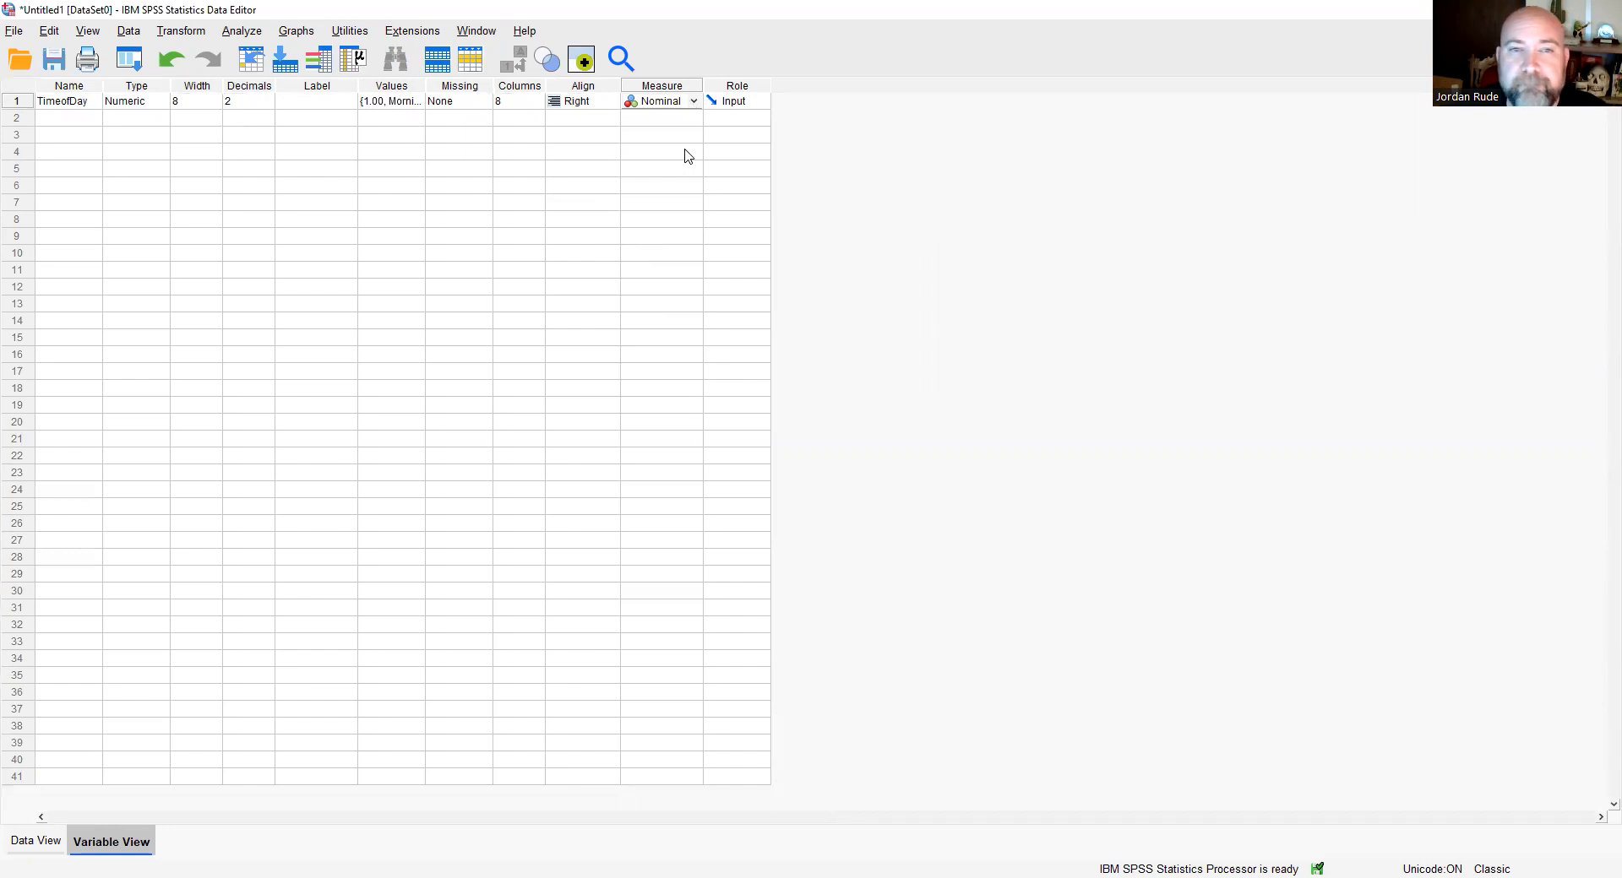
# Define a second variable named Thinking and set its measurement level to Scale.
pyautogui.click(24, 122)
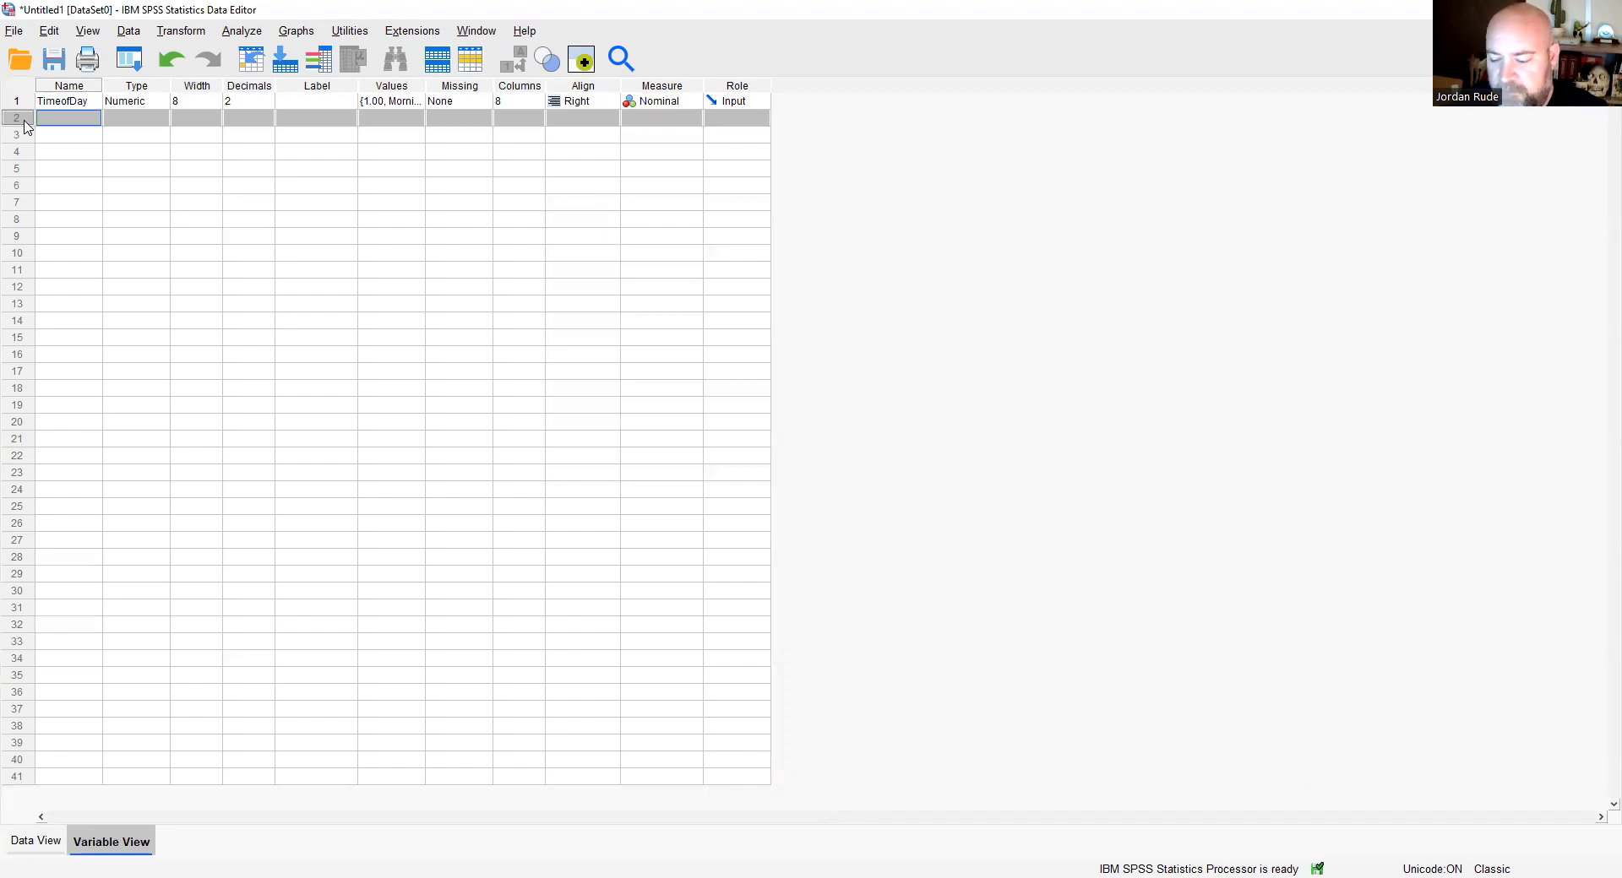
pyautogui.write('Thinking')
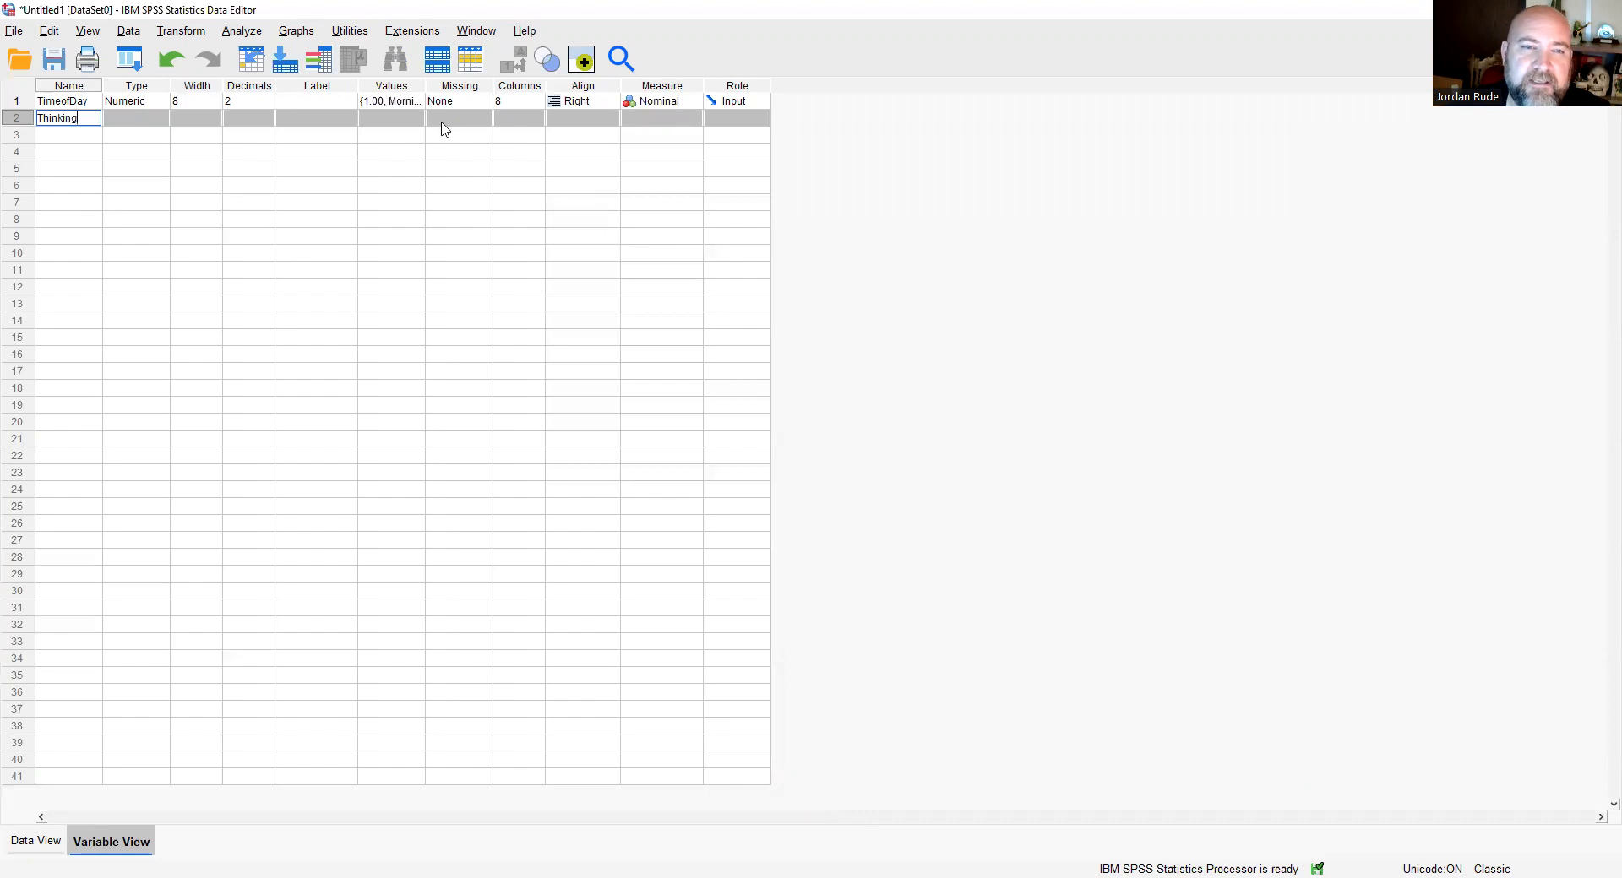
pyautogui.click(667, 119)
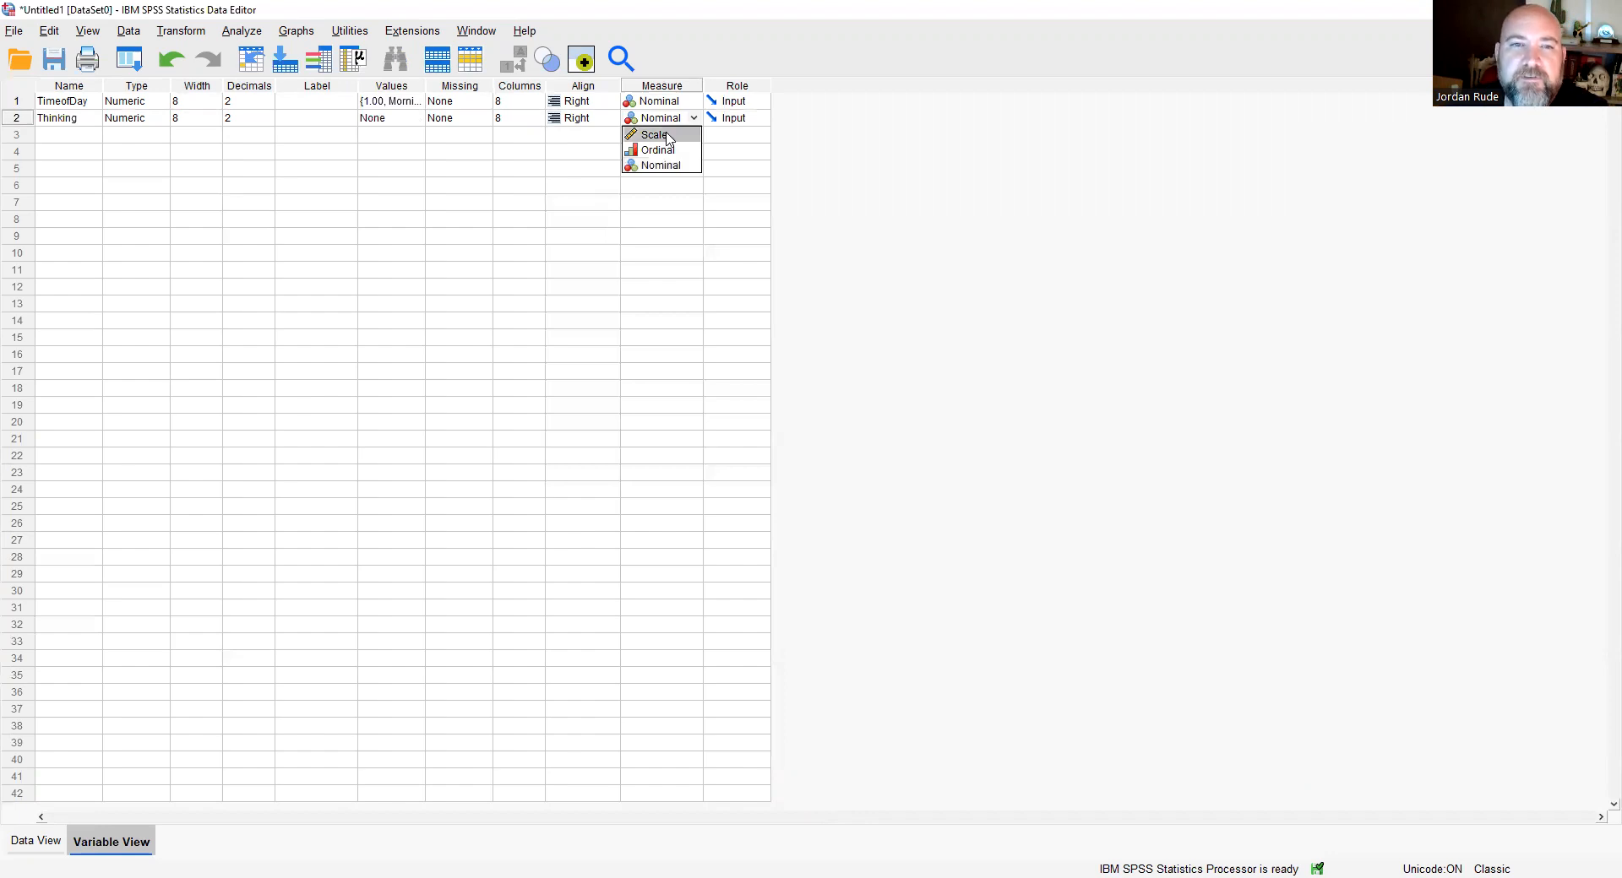
pyautogui.click(668, 135)
pyautogui.click(686, 87)
pyautogui.click(678, 121)
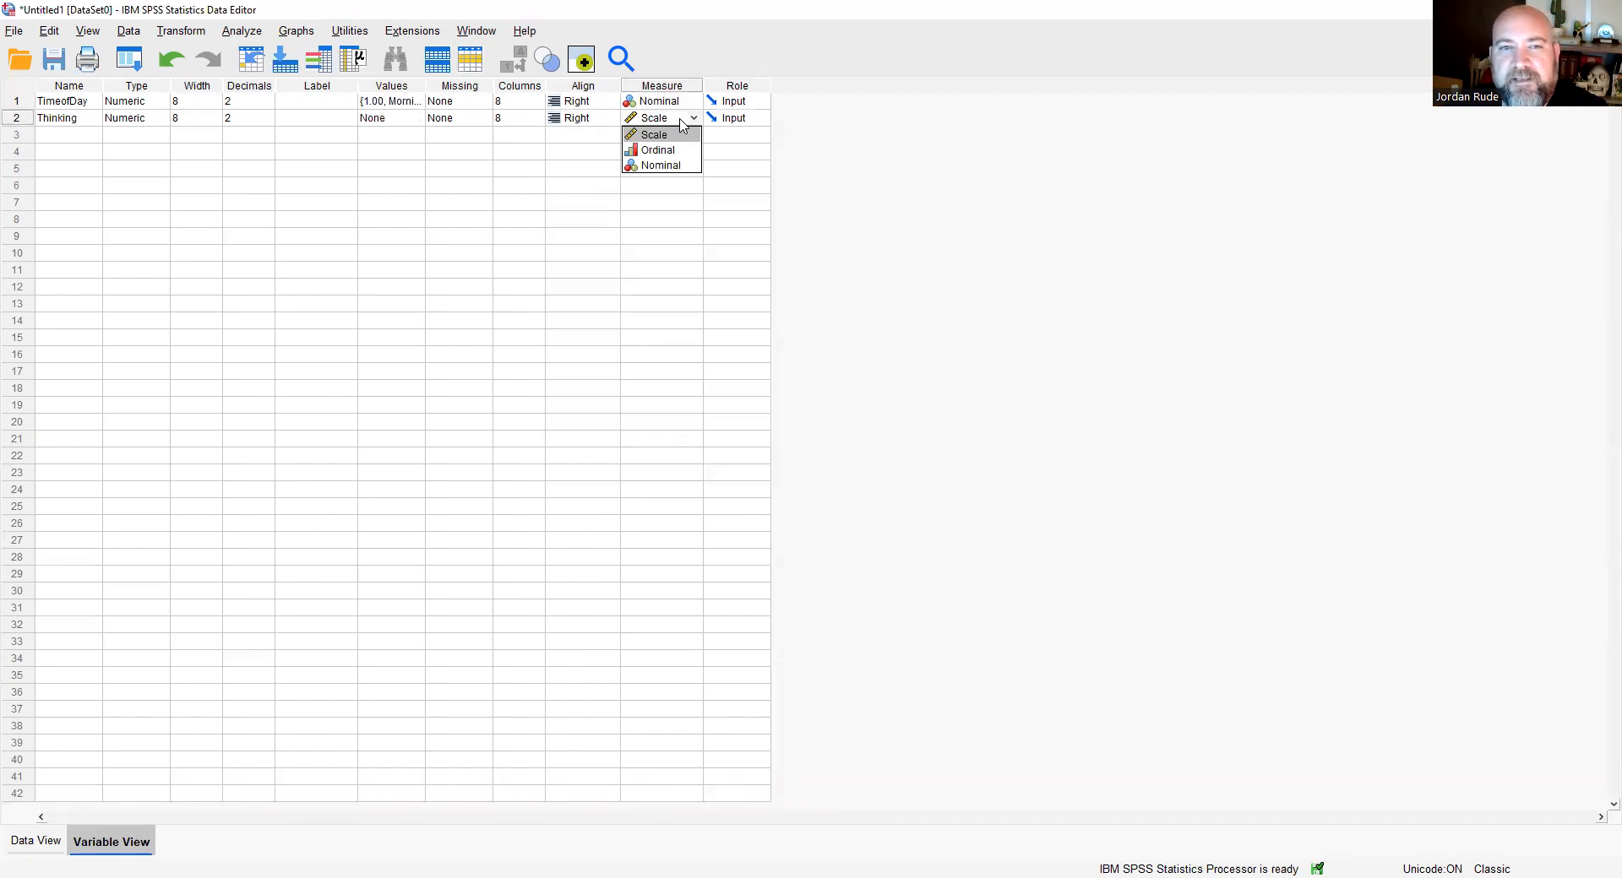
pyautogui.click(682, 126)
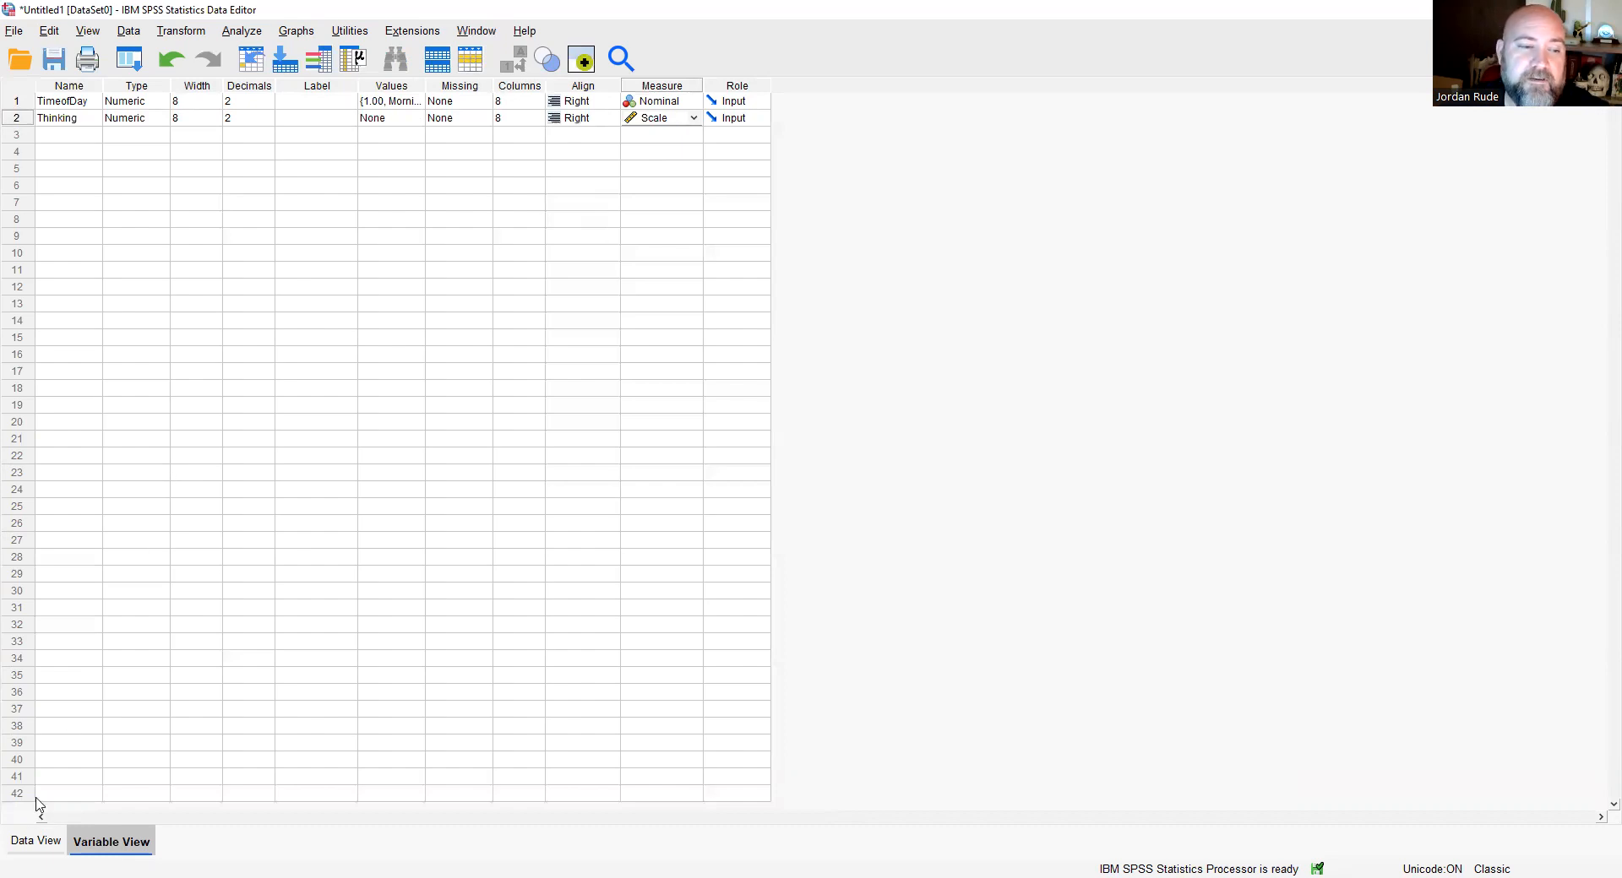
# Show the data grid and widen the TimeofDay and Thinking columns so their names fit on one line.
pyautogui.click(38, 845)
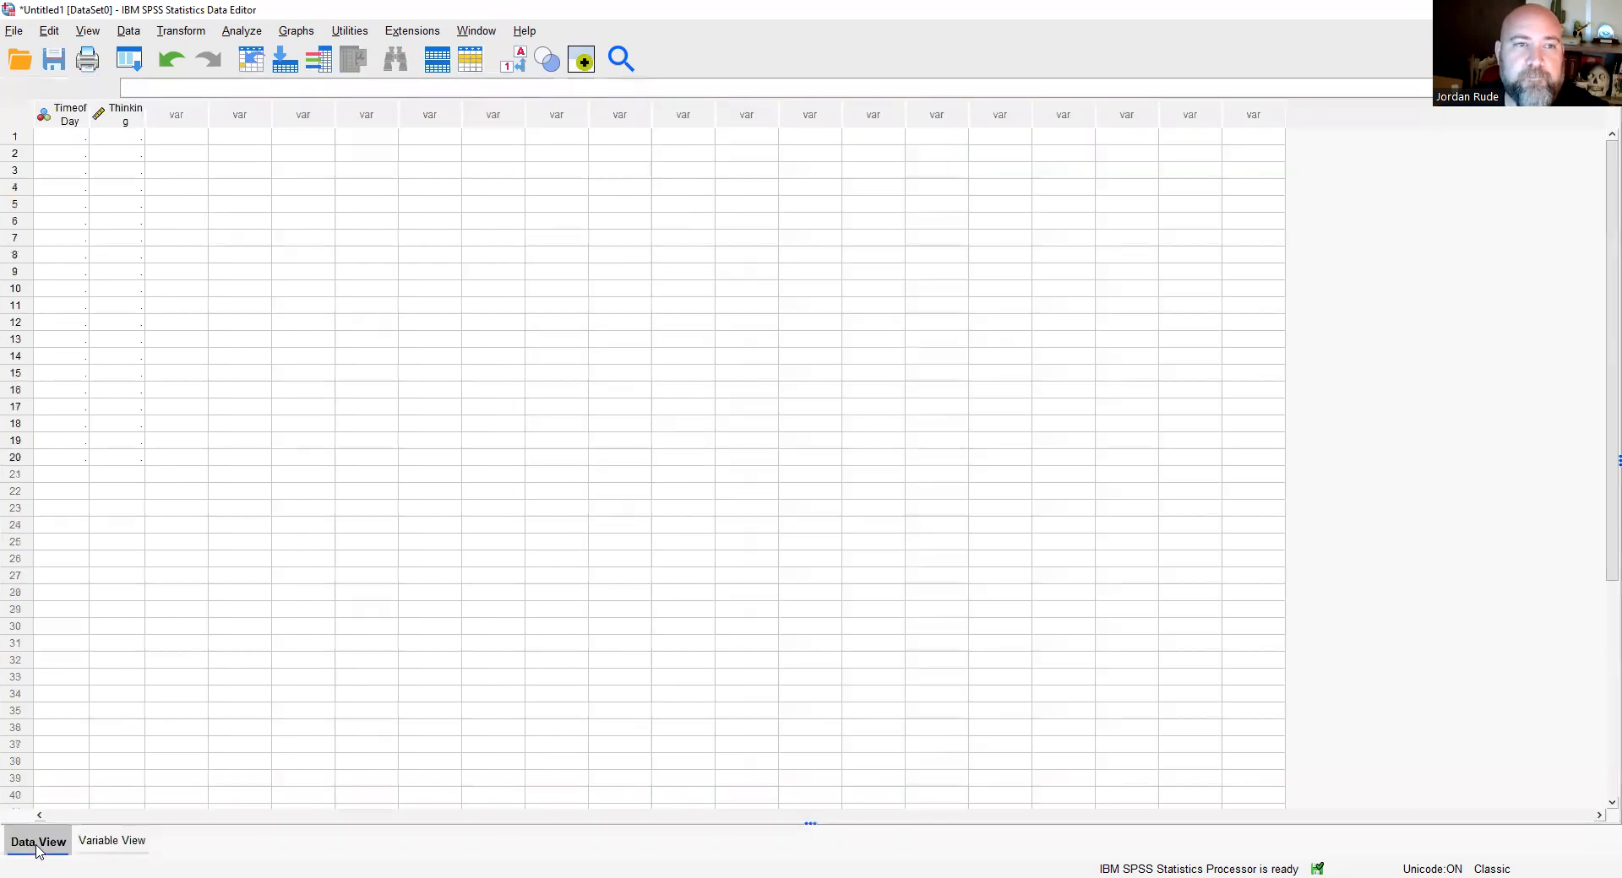
pyautogui.moveTo(90, 122); pyautogui.dragTo(310, 107)
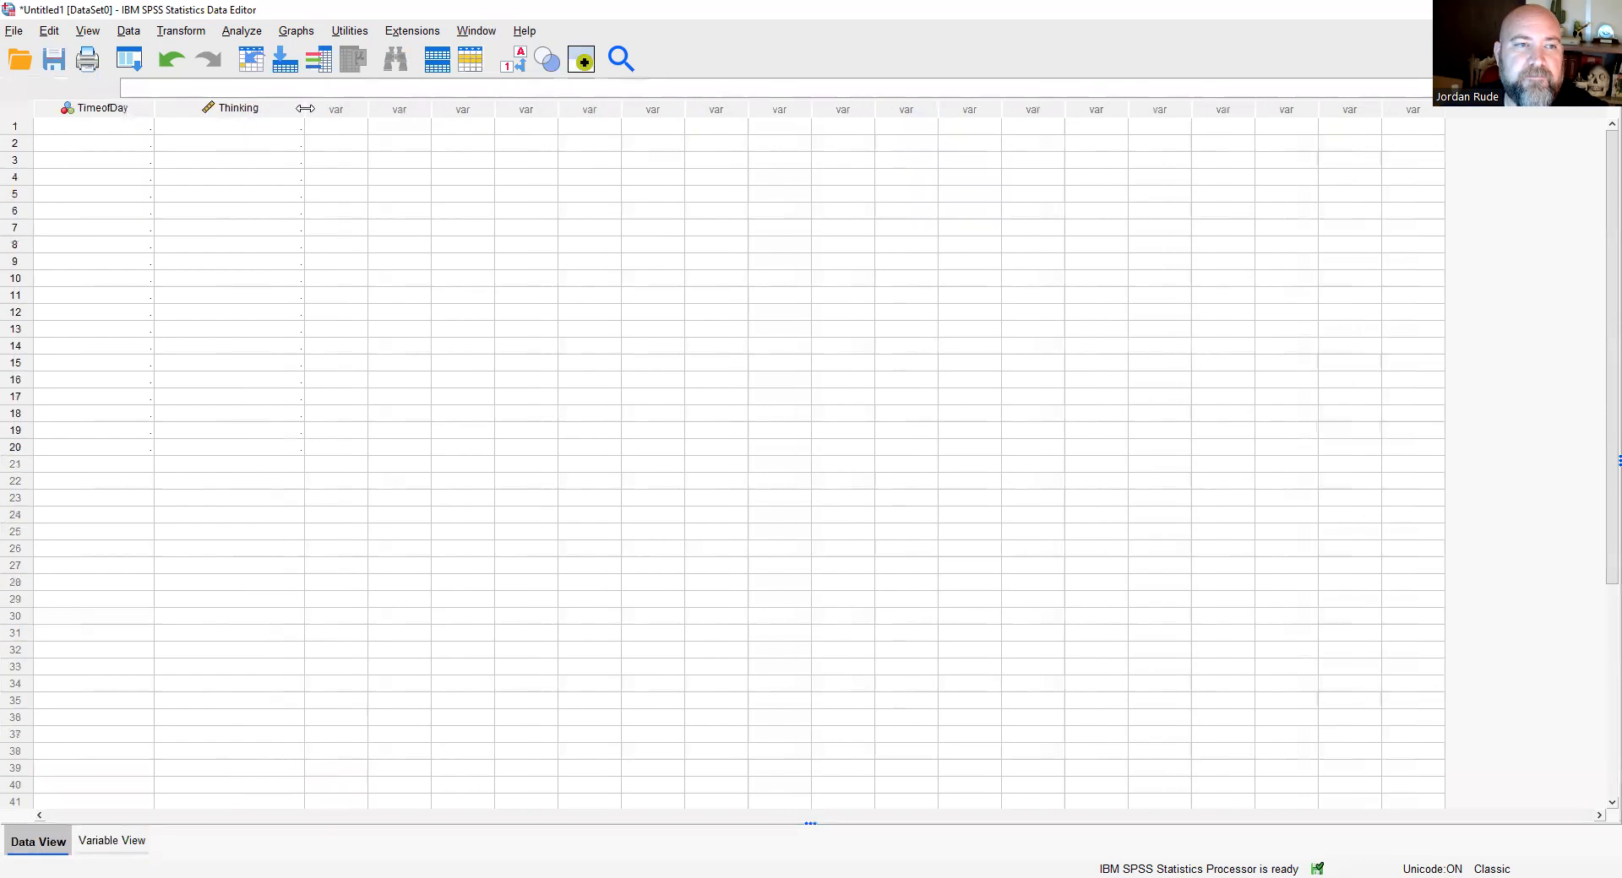
pyautogui.click(135, 114)
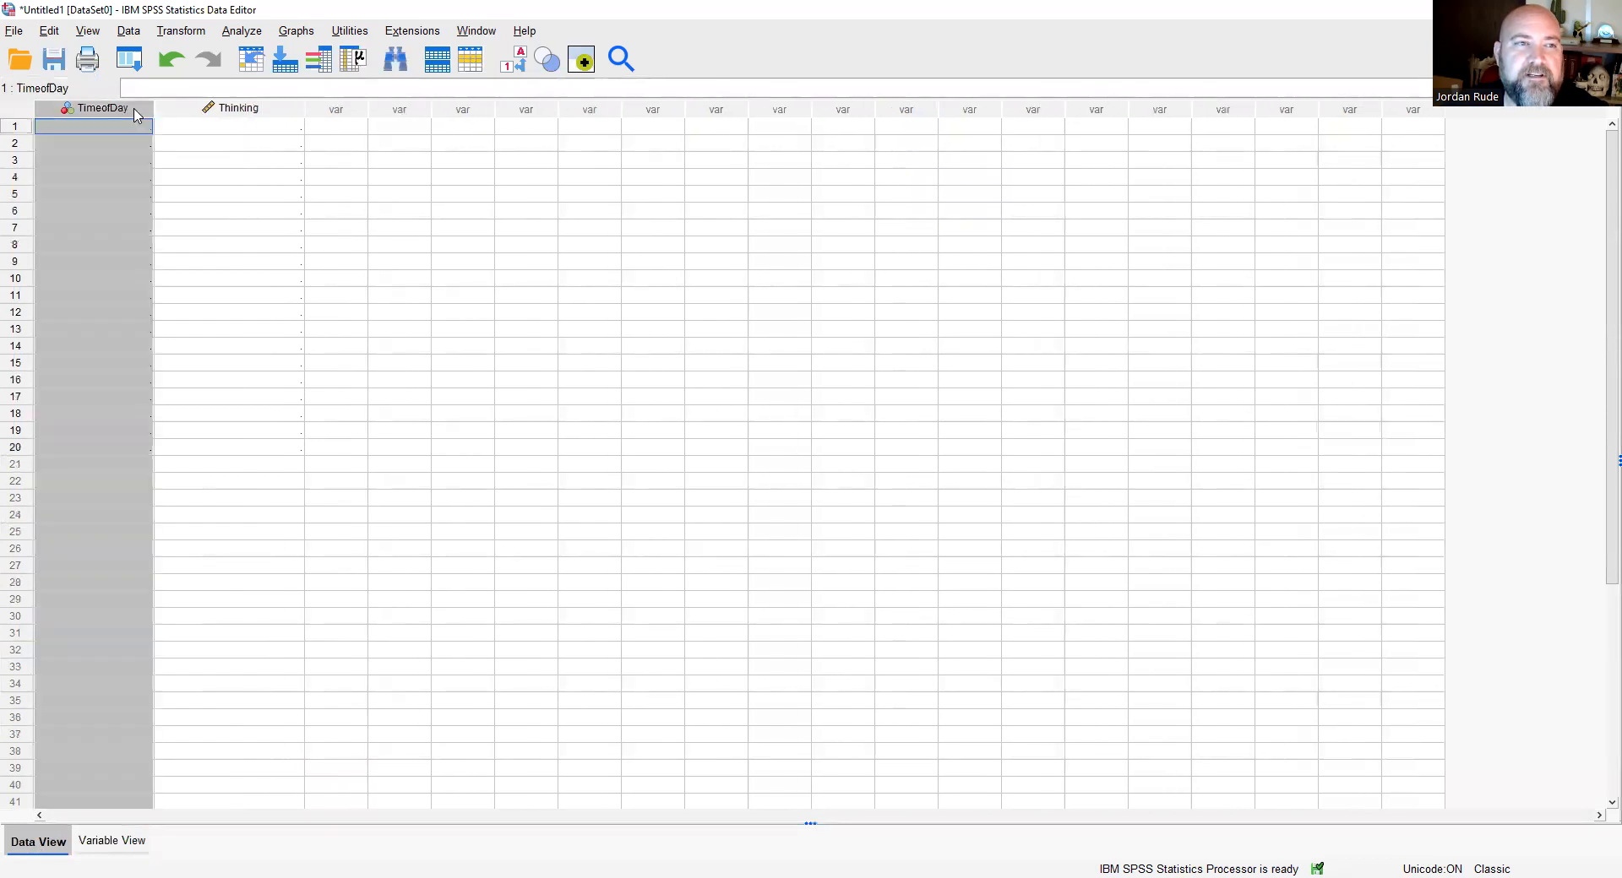
pyautogui.click(275, 113)
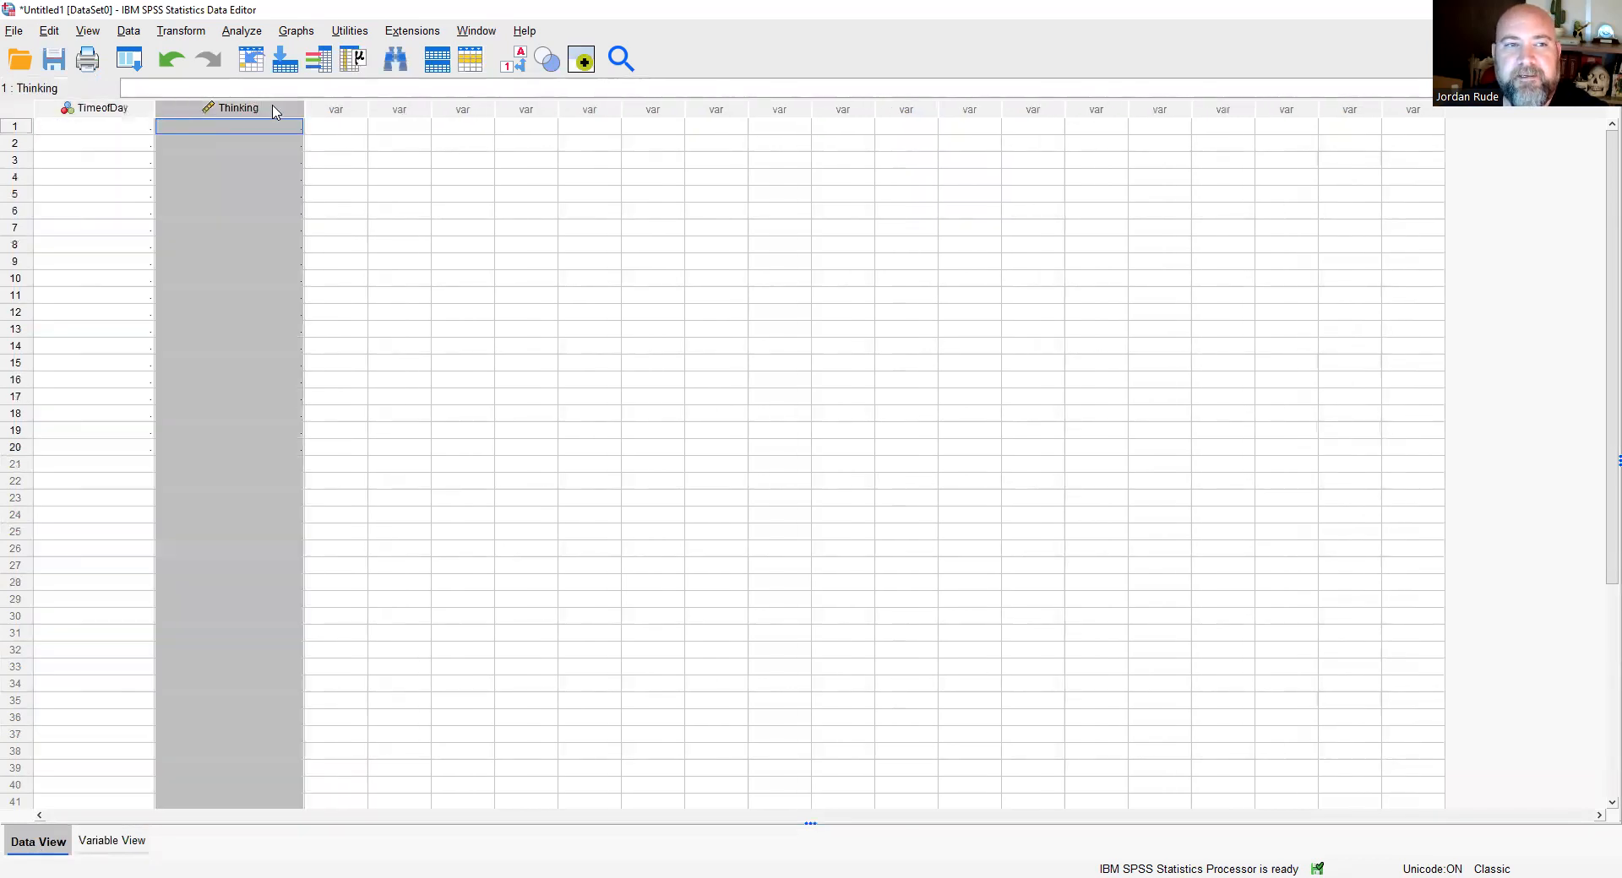
pyautogui.click(122, 115)
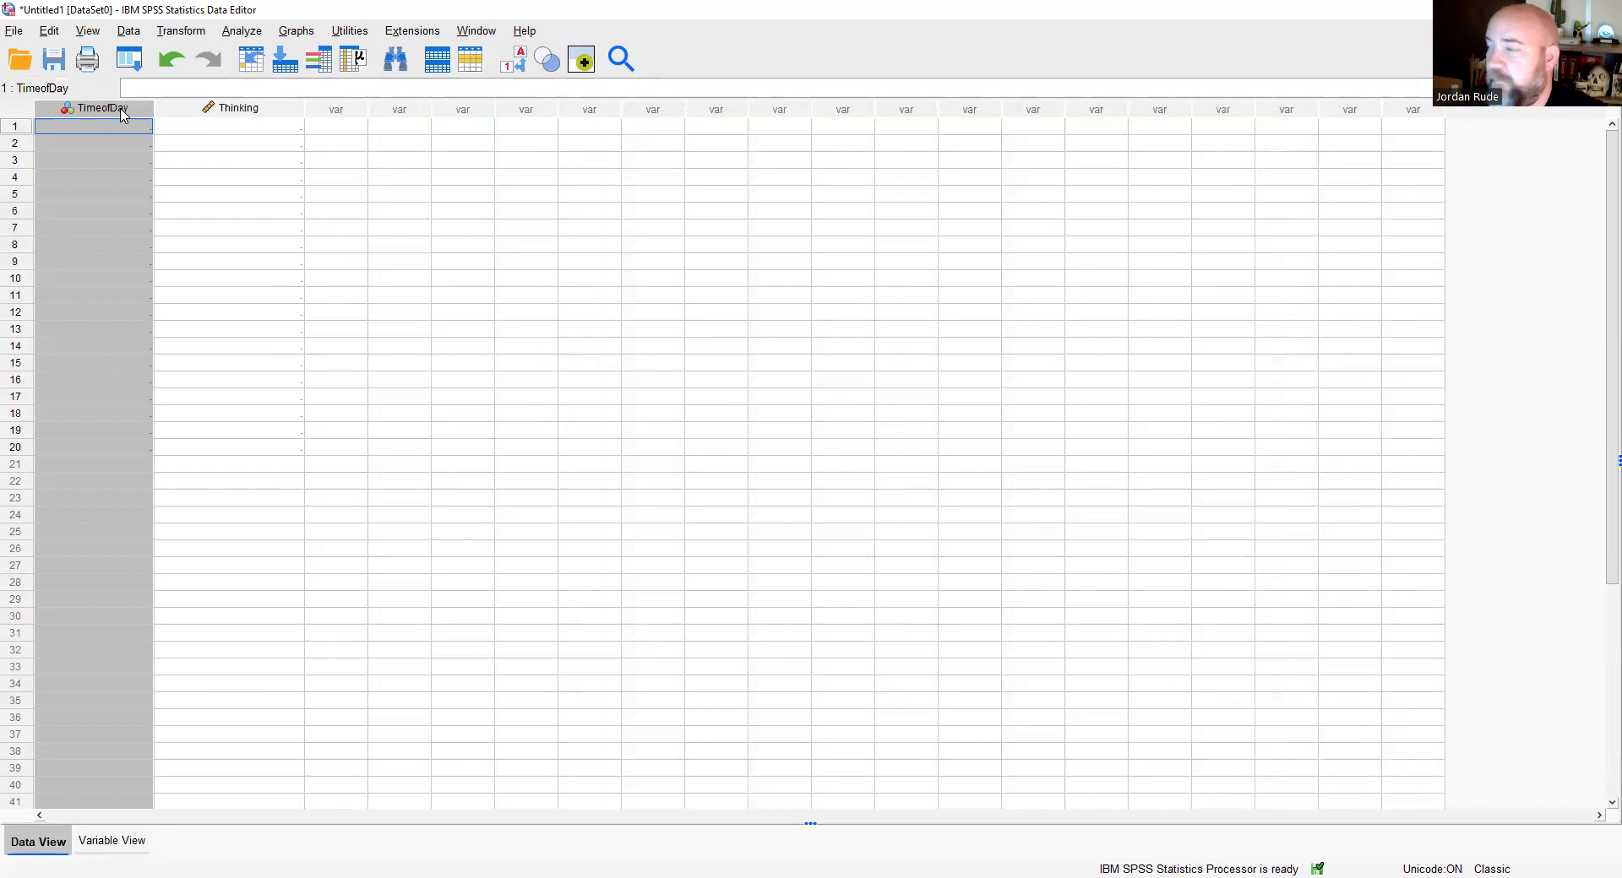
# Enter the value 1 for TimeofDay in cases 1 through 4.
pyautogui.click(81, 129)
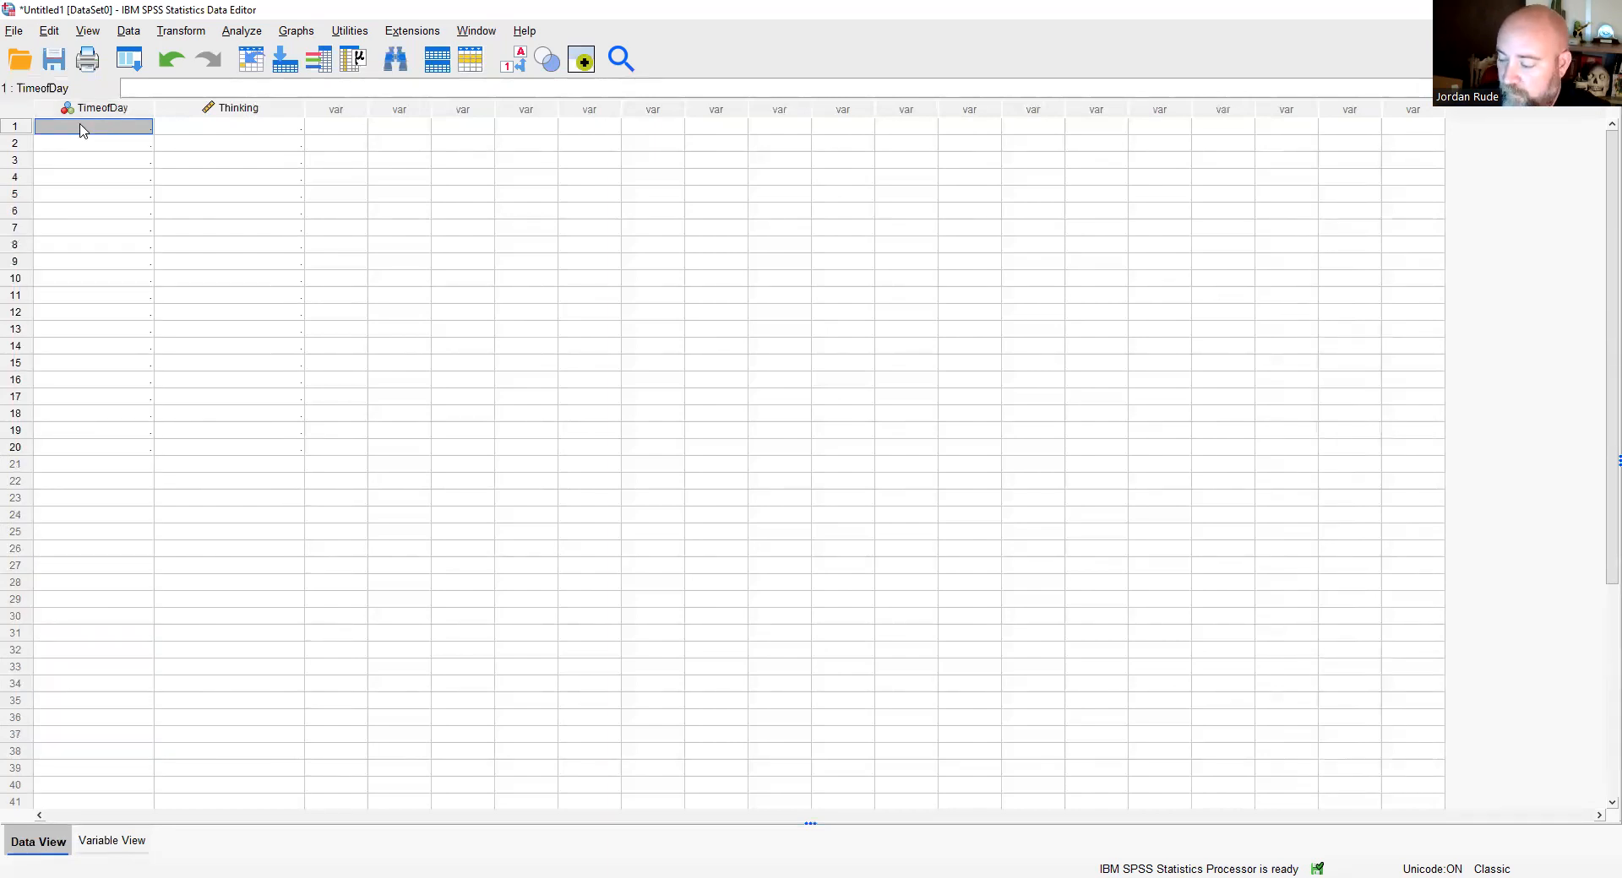
pyautogui.write('1')
pyautogui.press('Return')
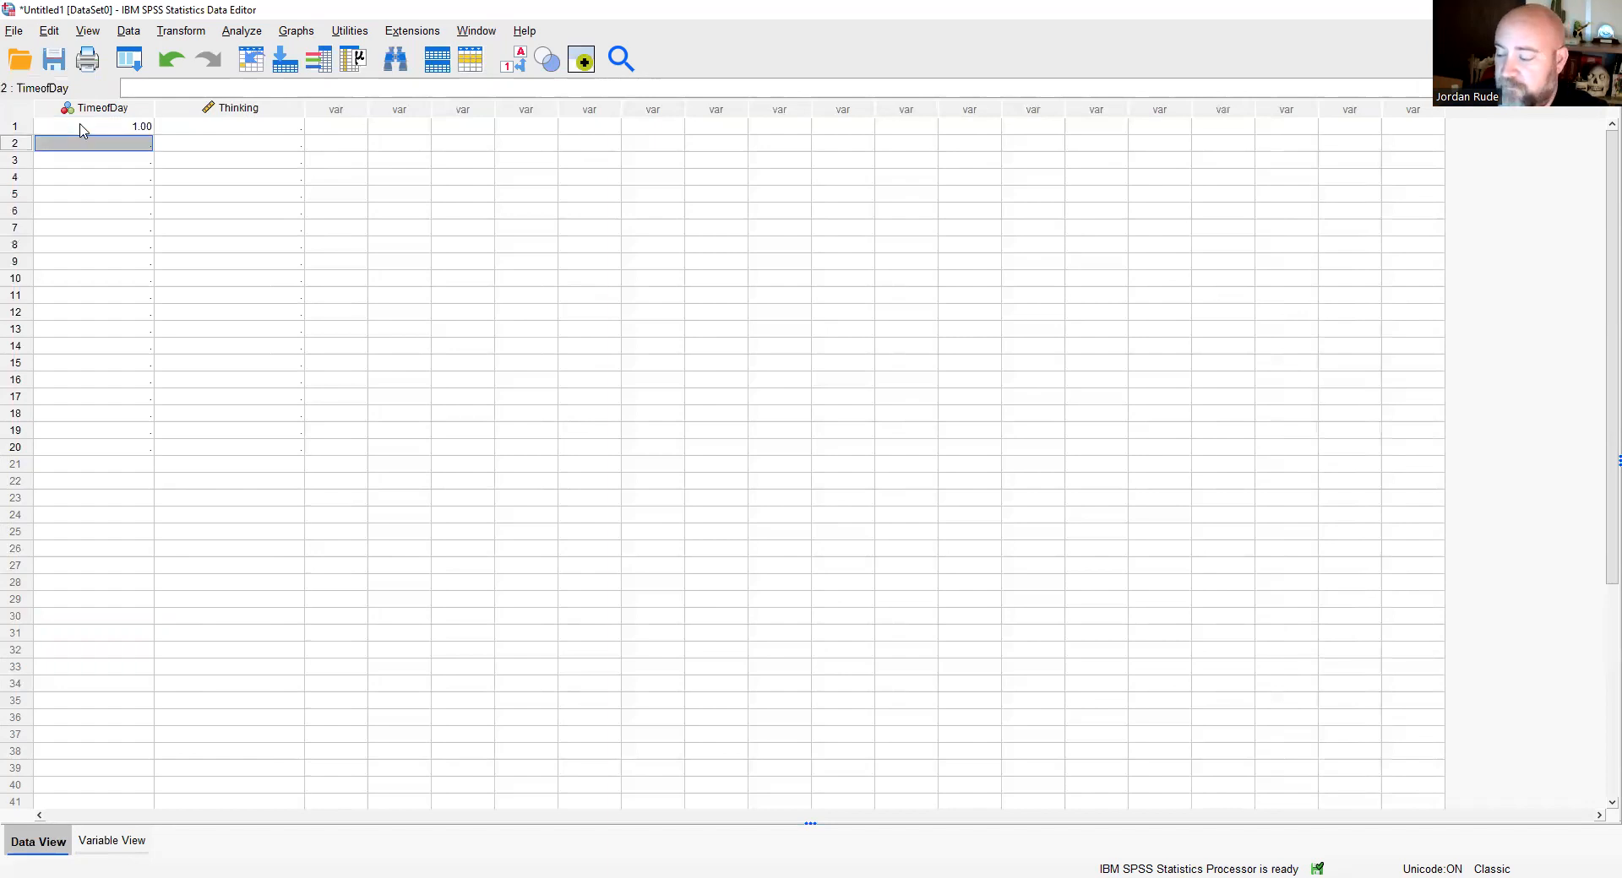
pyautogui.write('1')
pyautogui.press('Return')
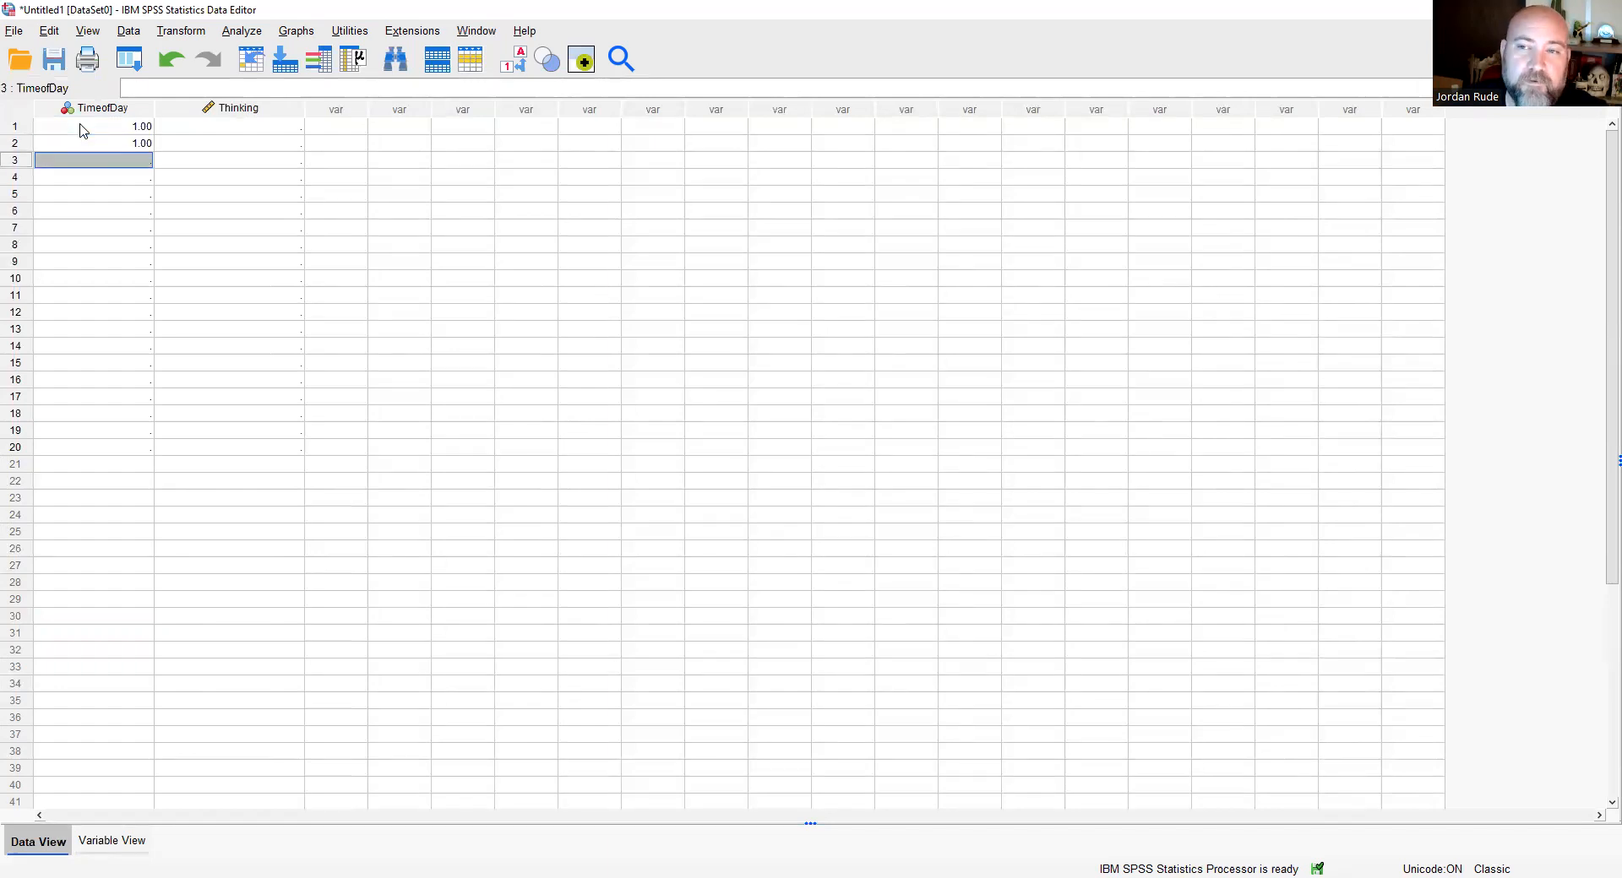
pyautogui.write('1')
pyautogui.press('Return')
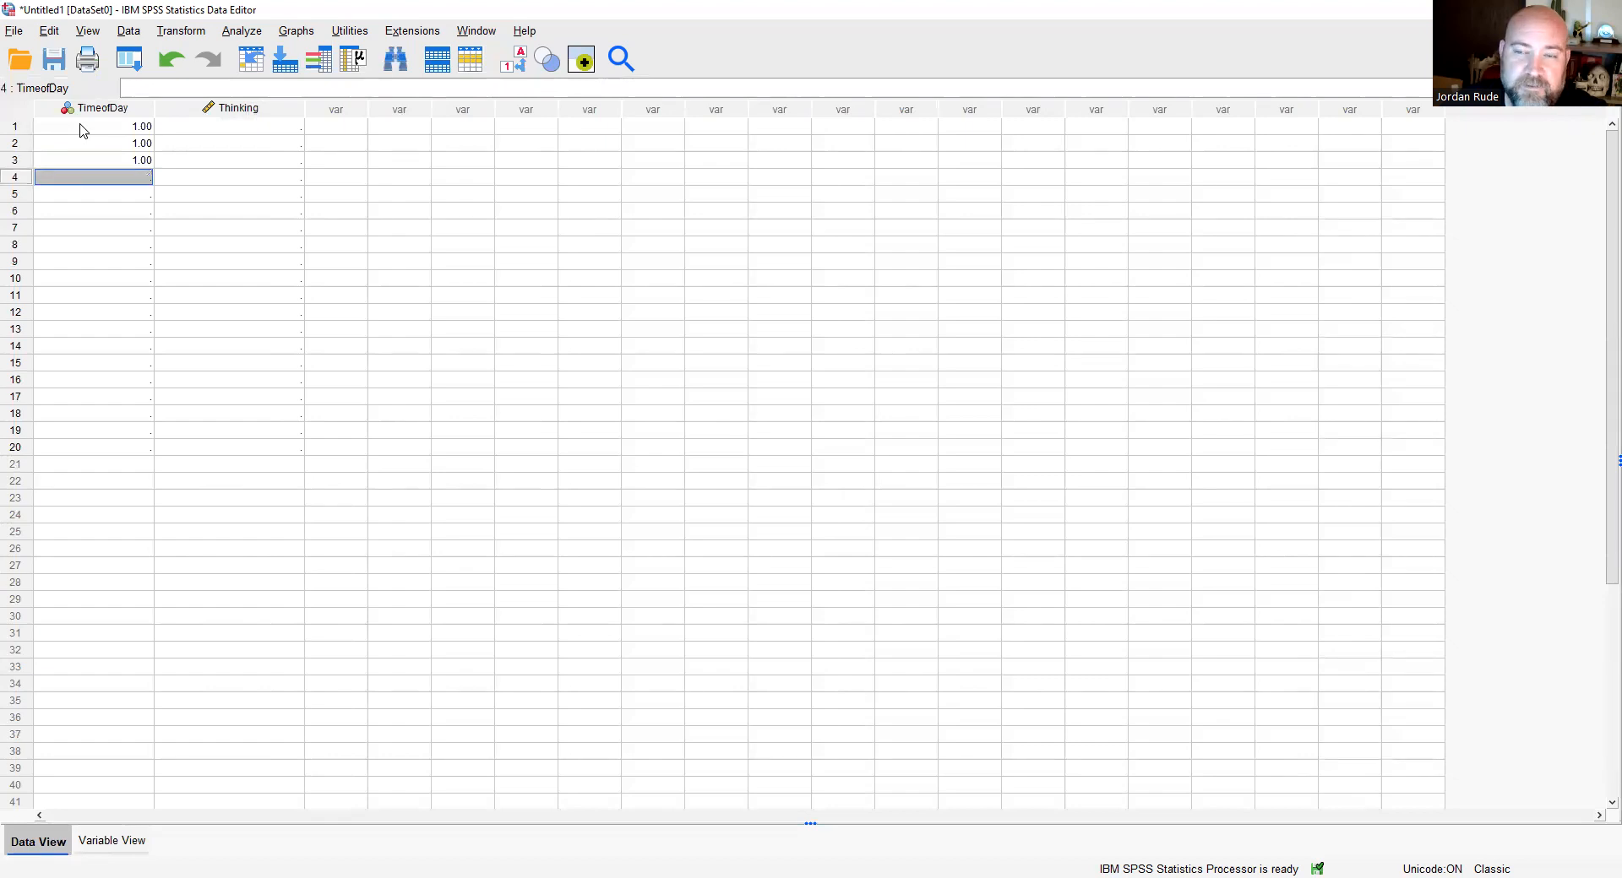
pyautogui.write('1')
pyautogui.press('Return')
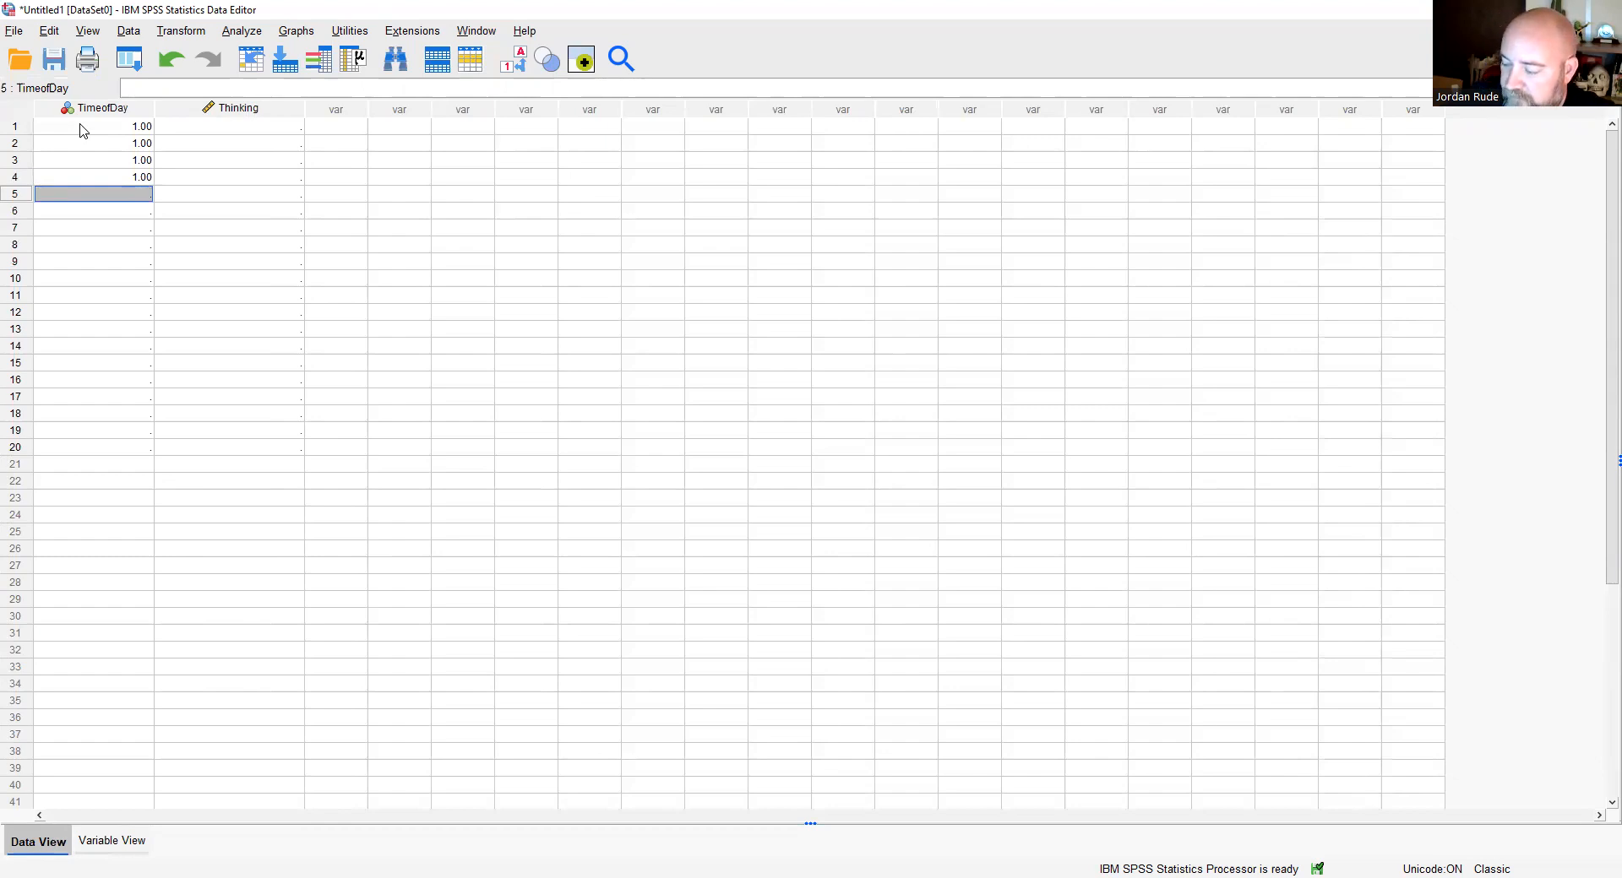
# Enter the value 2 for TimeofDay in cases 5 through 8.
pyautogui.write('2')
pyautogui.press('Return')
pyautogui.write('2')
pyautogui.press('Return')
pyautogui.write('2')
pyautogui.press('Return')
pyautogui.write('2')
pyautogui.press('Return')
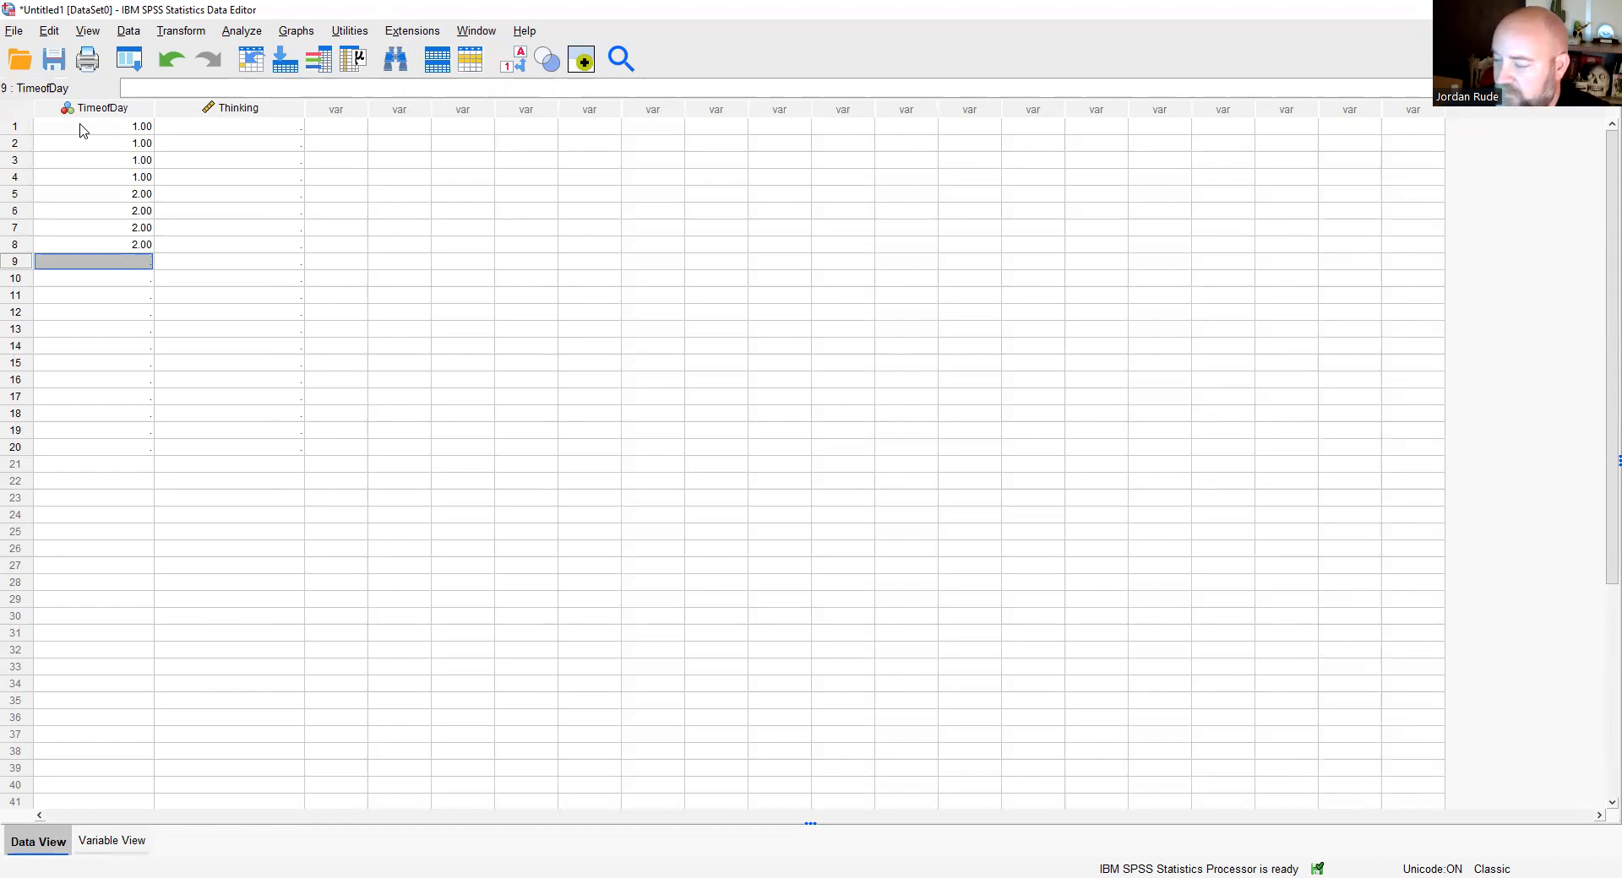
pyautogui.moveTo(21, 127); pyautogui.dragTo(48, 245)
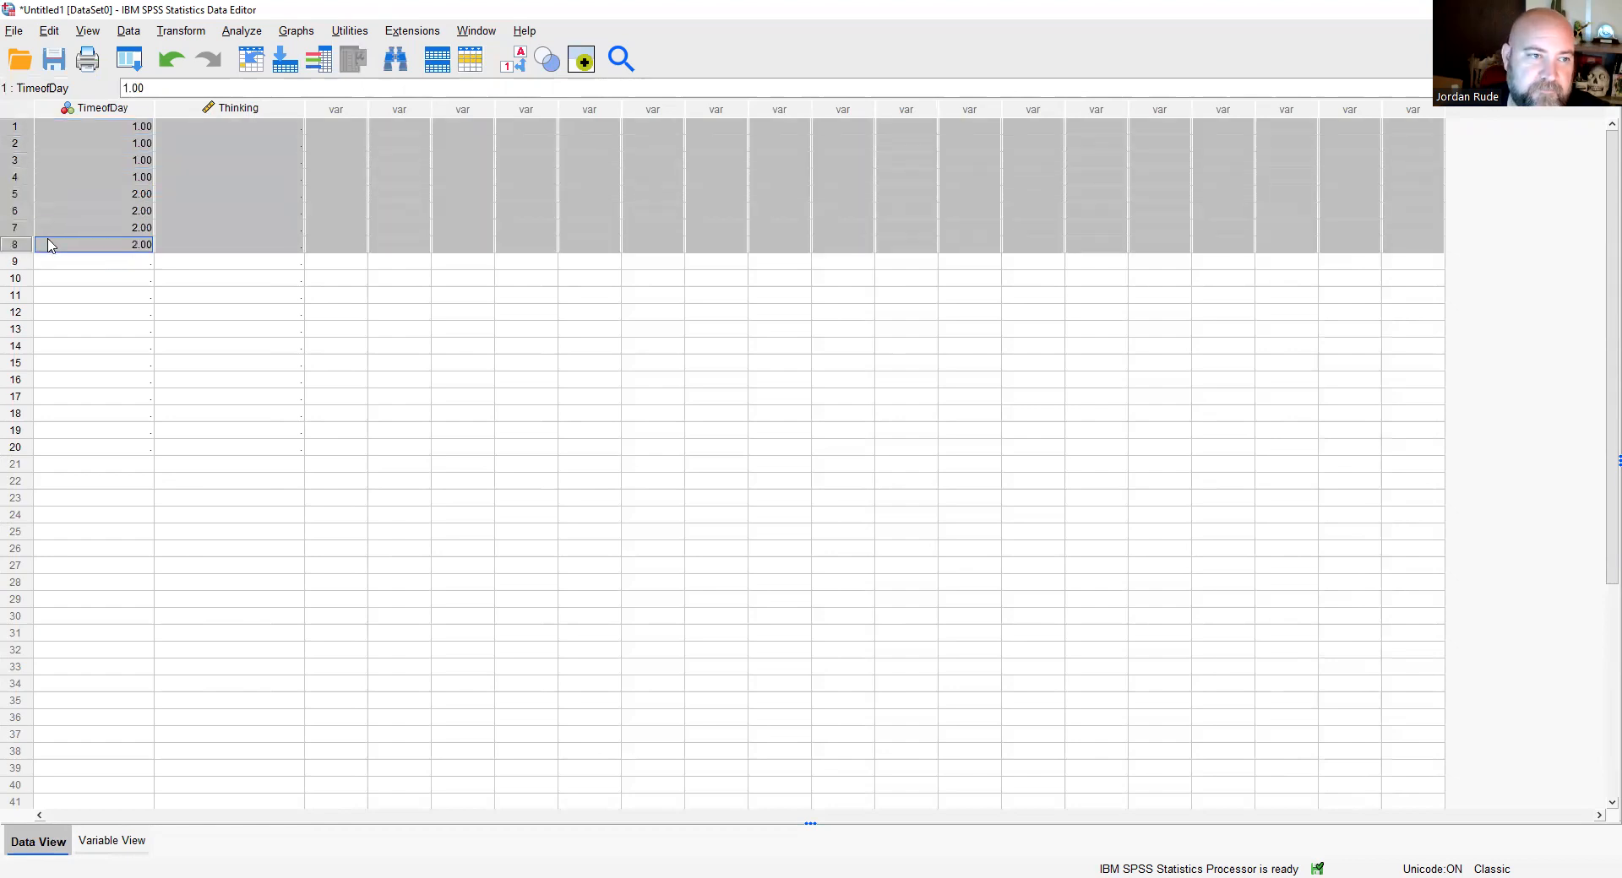
pyautogui.click(69, 212)
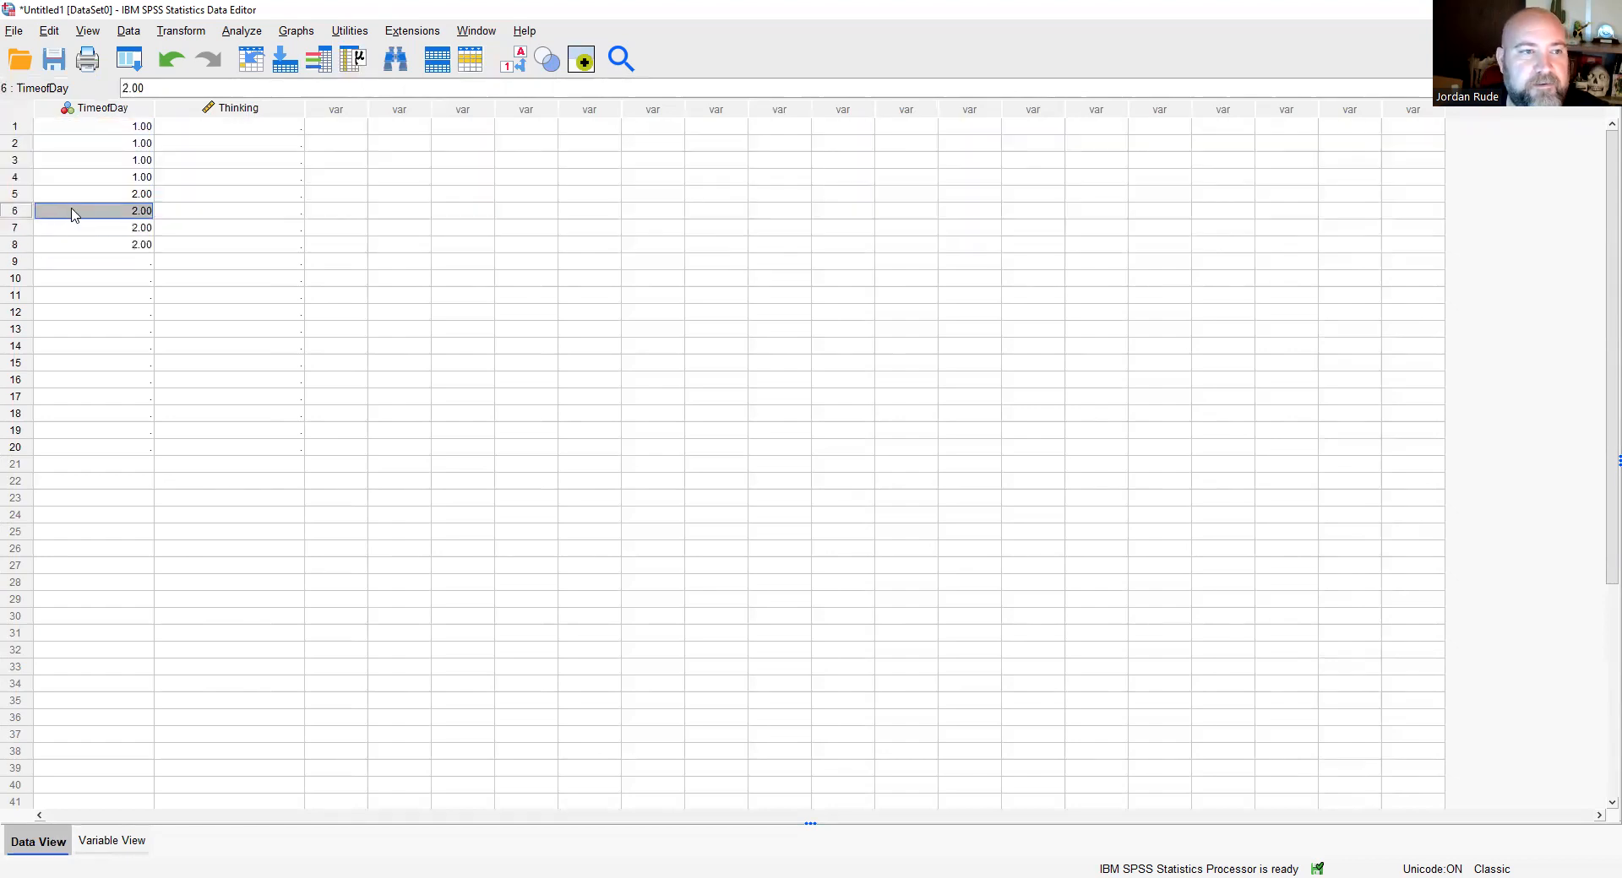
# Enter the value 3 for TimeofDay in cases 9 through 12.
pyautogui.click(122, 264)
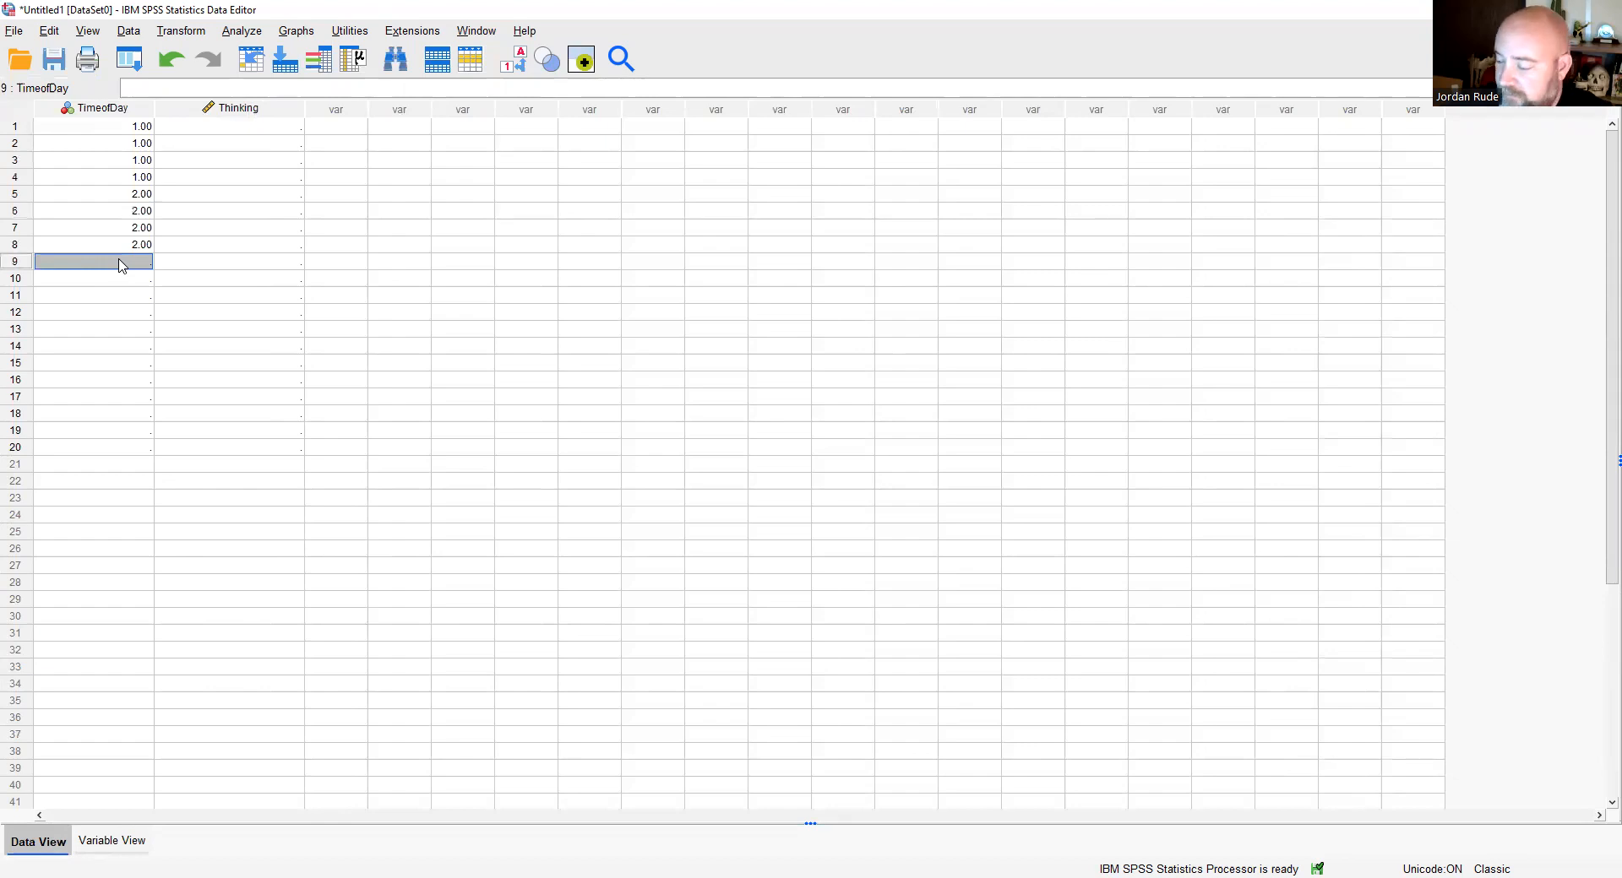
pyautogui.write('3')
pyautogui.press('Return')
pyautogui.write('3')
pyautogui.press('Return')
pyautogui.write('3')
pyautogui.press('Return')
pyautogui.write('3')
pyautogui.press('Return')
pyautogui.press('Right')
pyautogui.press('Up')
pyautogui.press('Up')
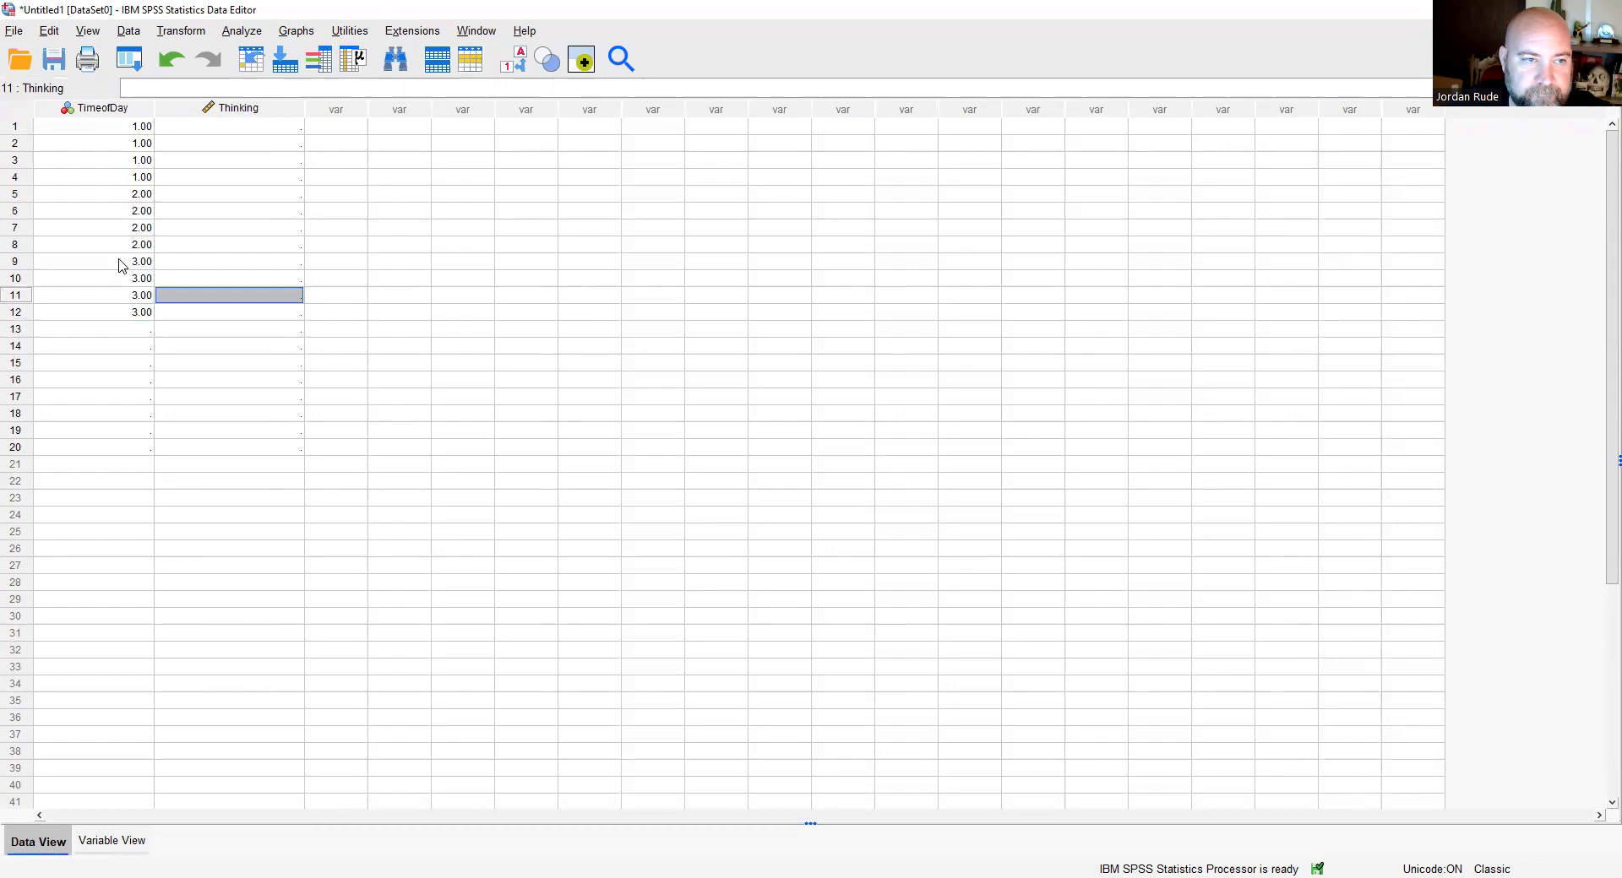
pyautogui.moveTo(105, 127); pyautogui.dragTo(118, 321)
pyautogui.click(112, 196)
# Enter the Thinking scores 4, 3, 5 and 4 for cases 1 through 4.
pyautogui.click(234, 131)
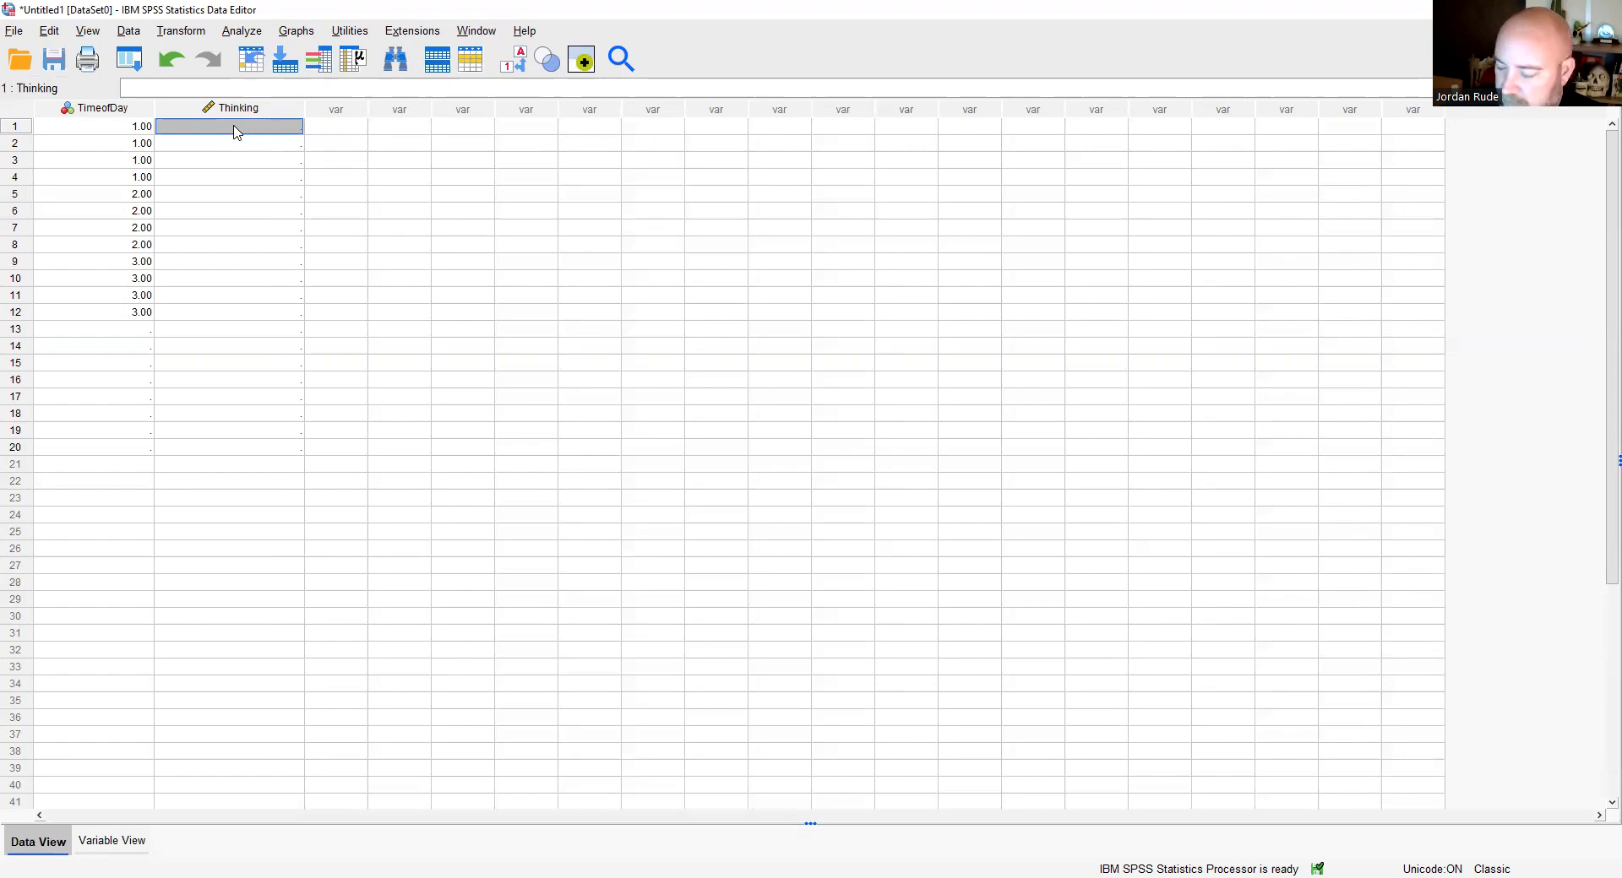
pyautogui.write('4')
pyautogui.press('Return')
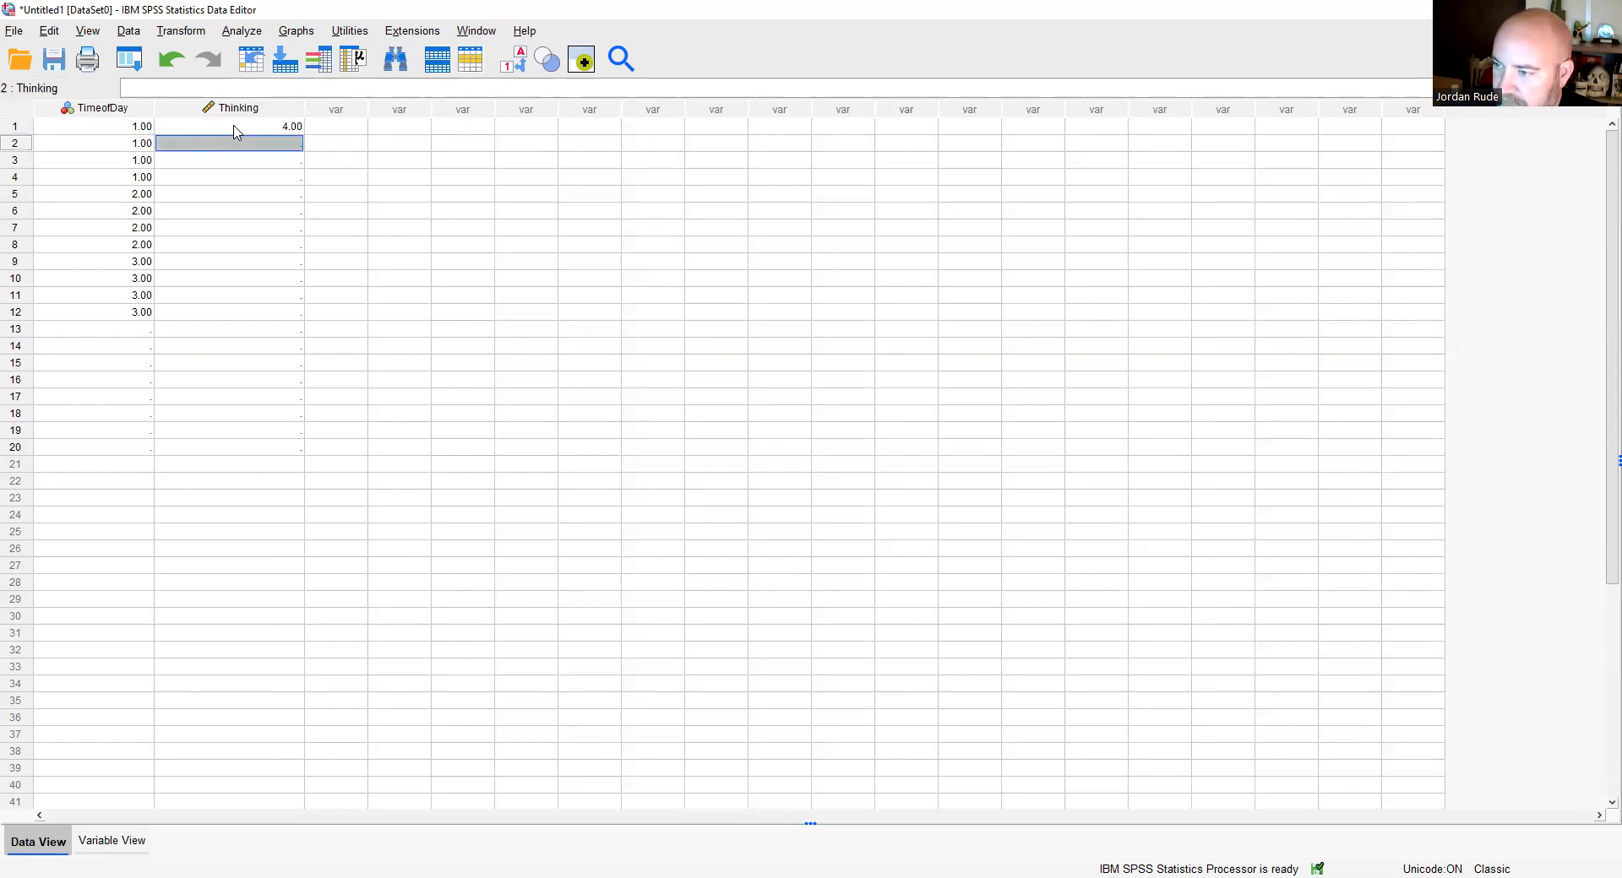
pyautogui.write('3')
pyautogui.press('Return')
pyautogui.write('5')
pyautogui.press('Return')
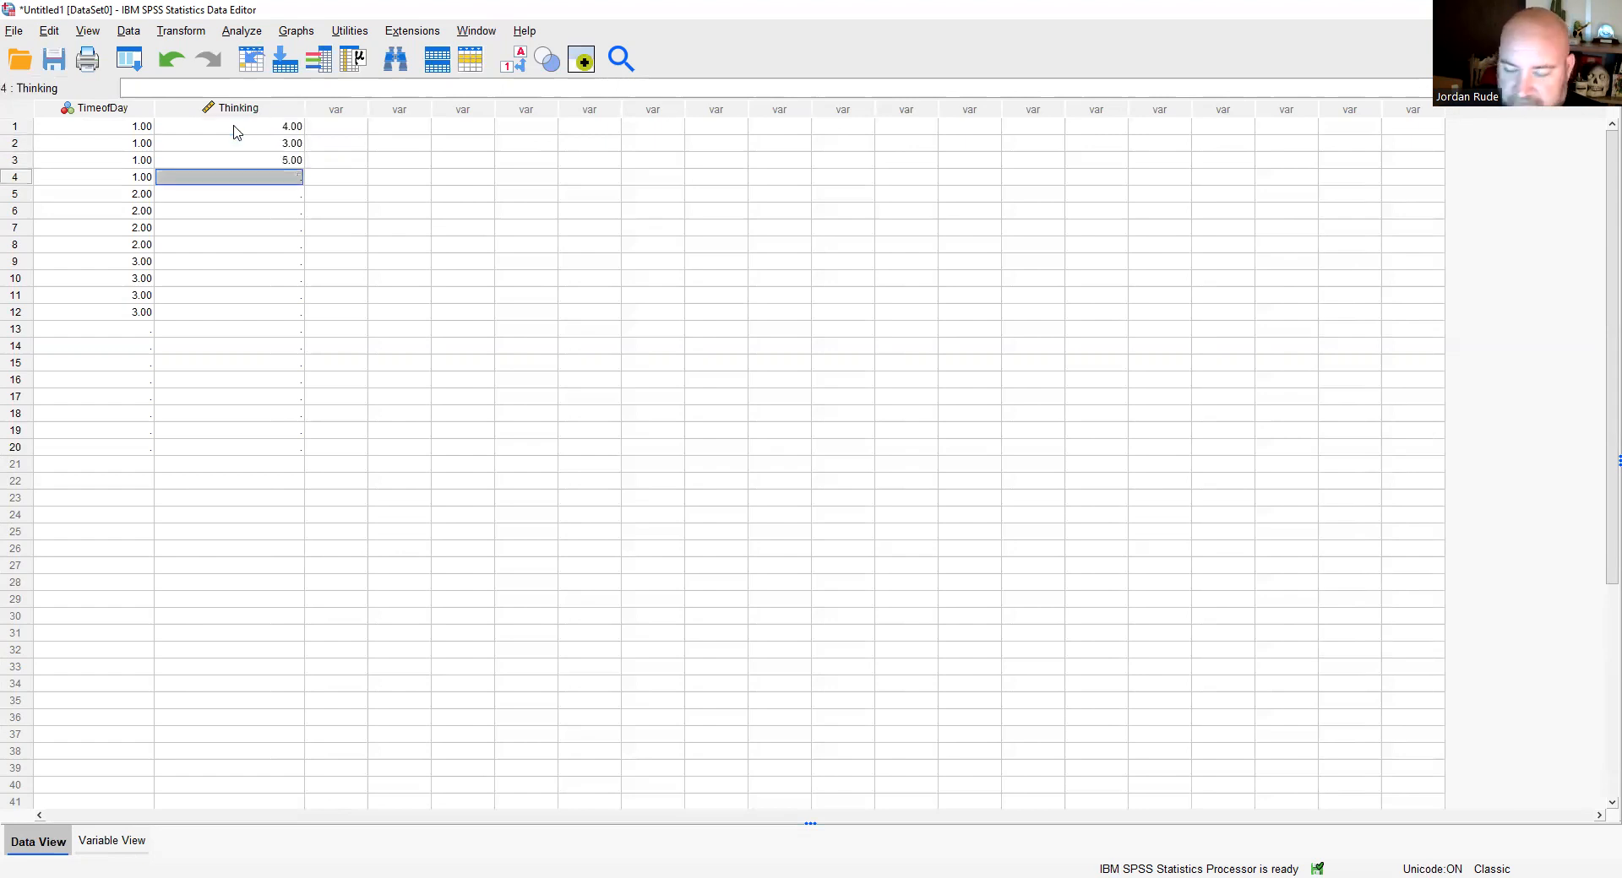
pyautogui.write('4')
pyautogui.press('Return')
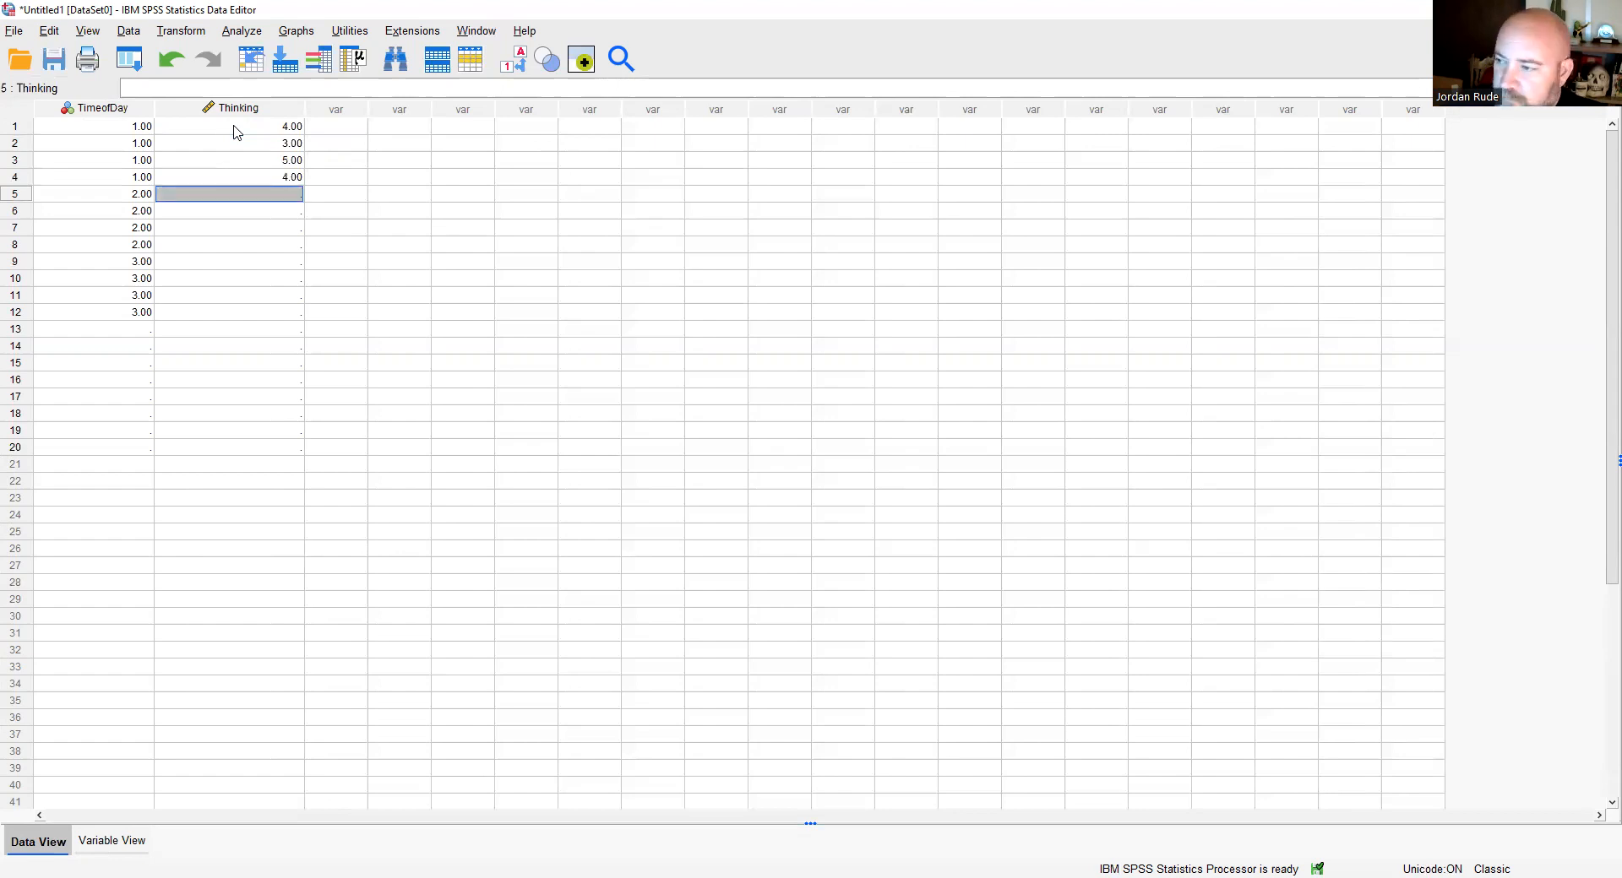
# Enter the Thinking scores 3, 1, 3 and 1 for cases 5 through 8.
pyautogui.write('3')
pyautogui.press('Return')
pyautogui.write('1')
pyautogui.press('Return')
pyautogui.write('3')
pyautogui.press('Return')
pyautogui.write('1')
pyautogui.press('Return')
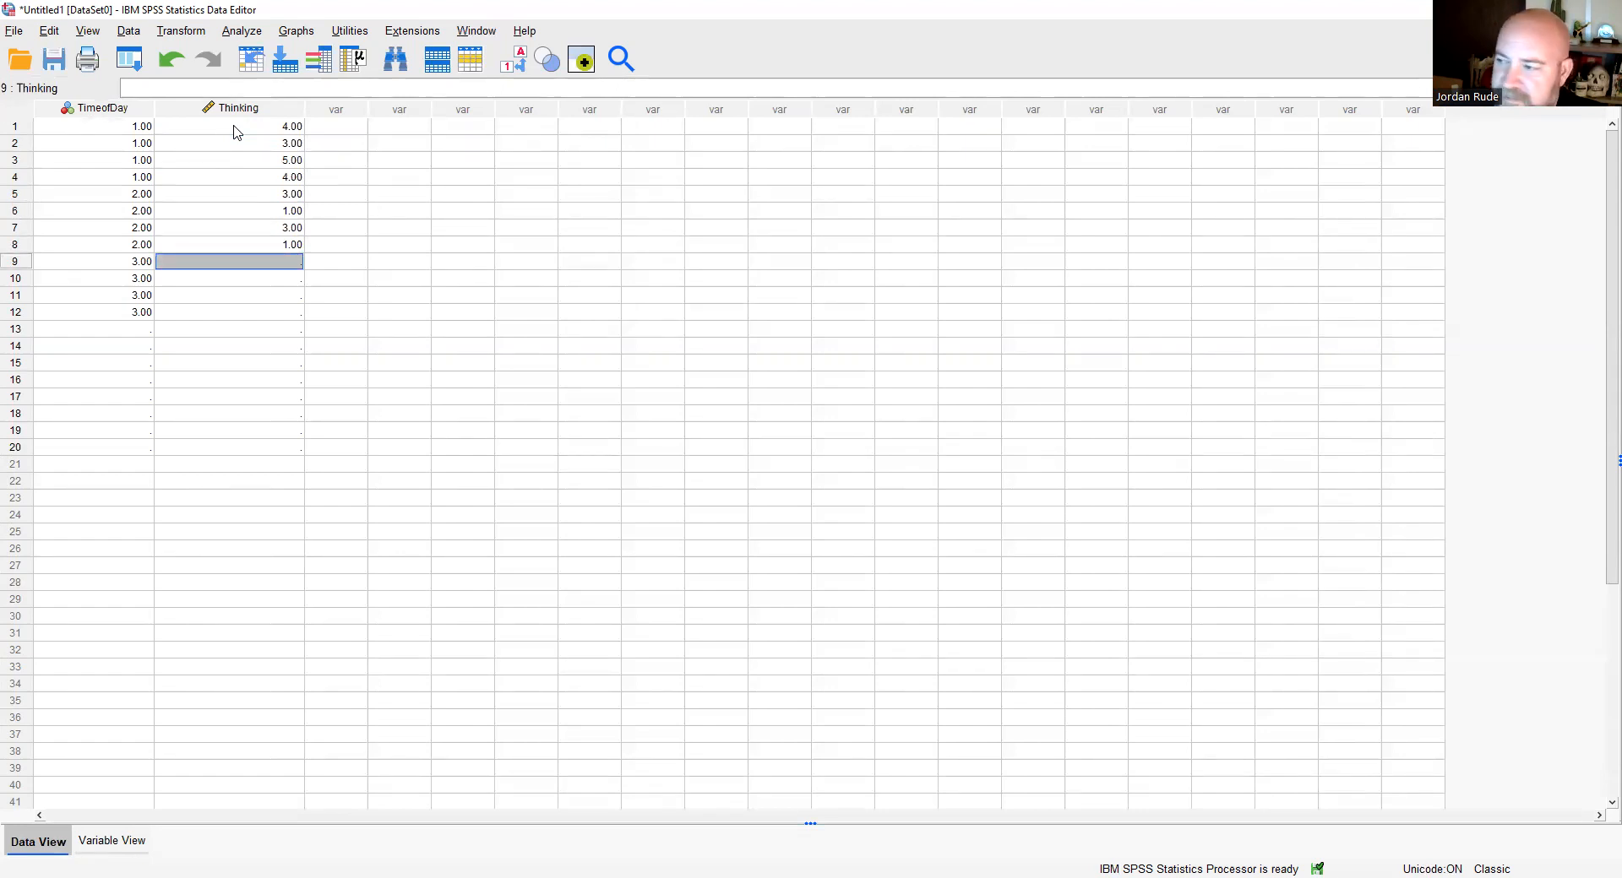
# Enter the Thinking scores 8, 4, 6 and 6 for cases 9 through 12.
pyautogui.write('8')
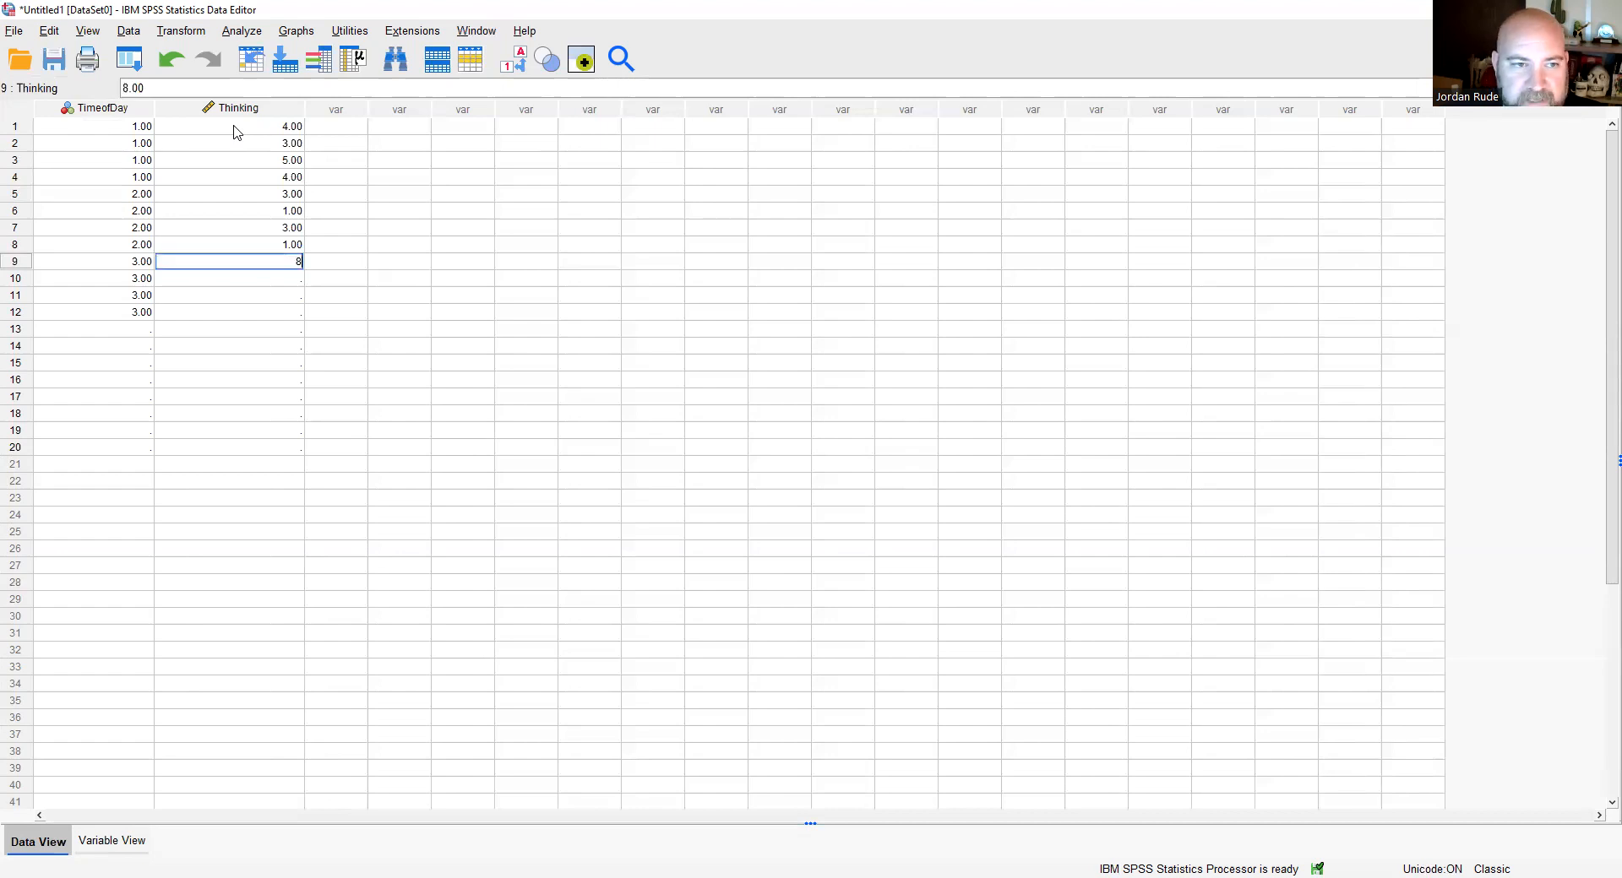
pyautogui.press('Return')
pyautogui.write('4')
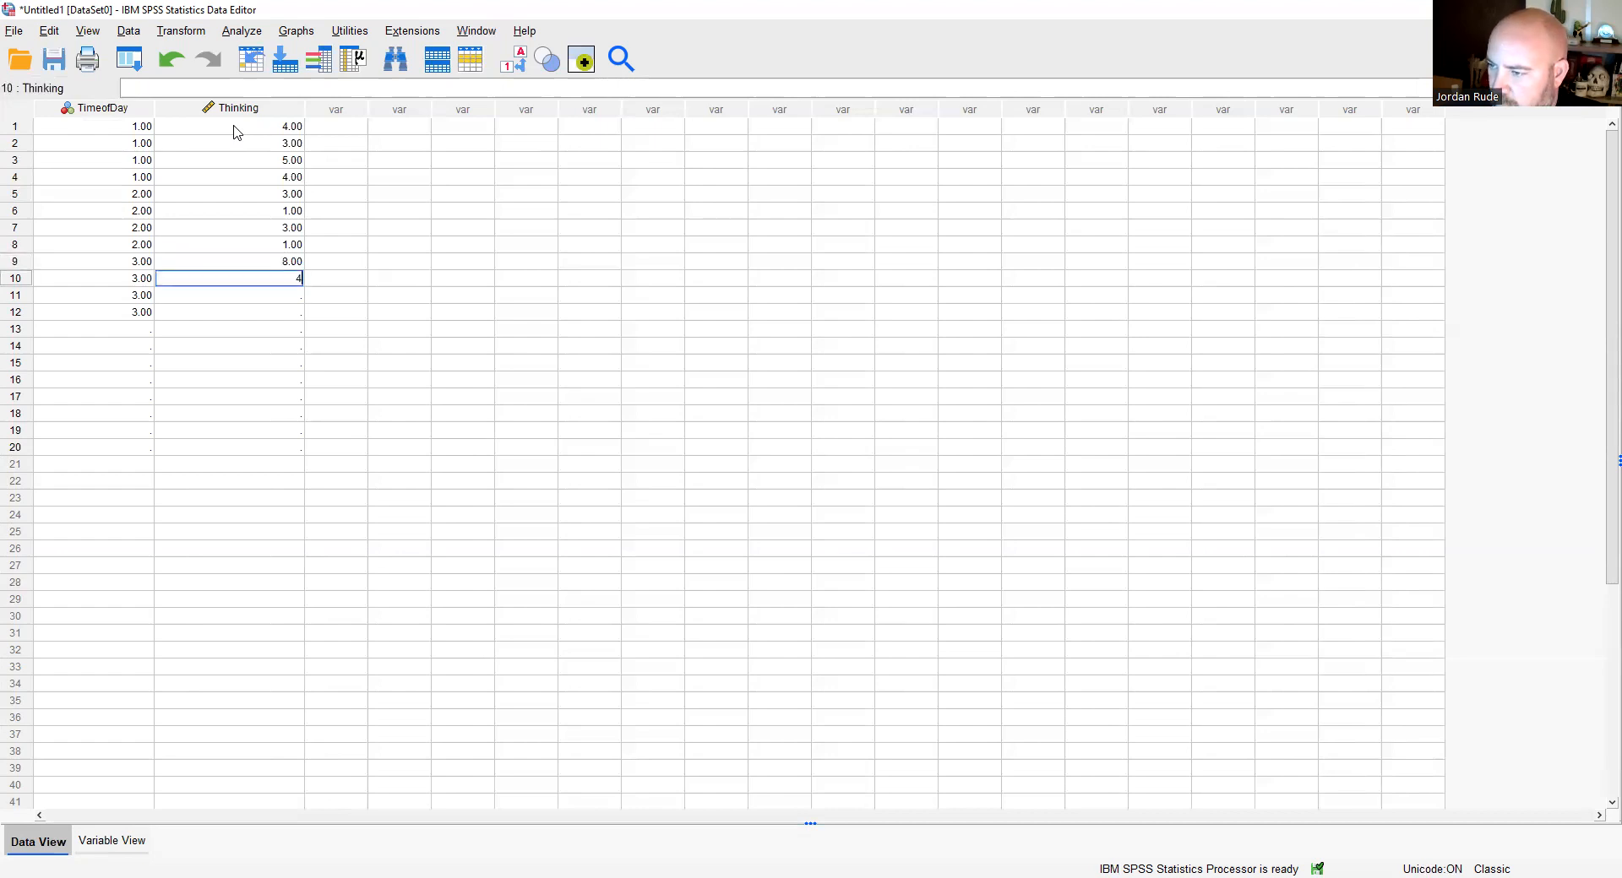
pyautogui.press('Return')
pyautogui.write('6')
pyautogui.press('Return')
pyautogui.write('6')
pyautogui.press('Return')
pyautogui.press('Up')
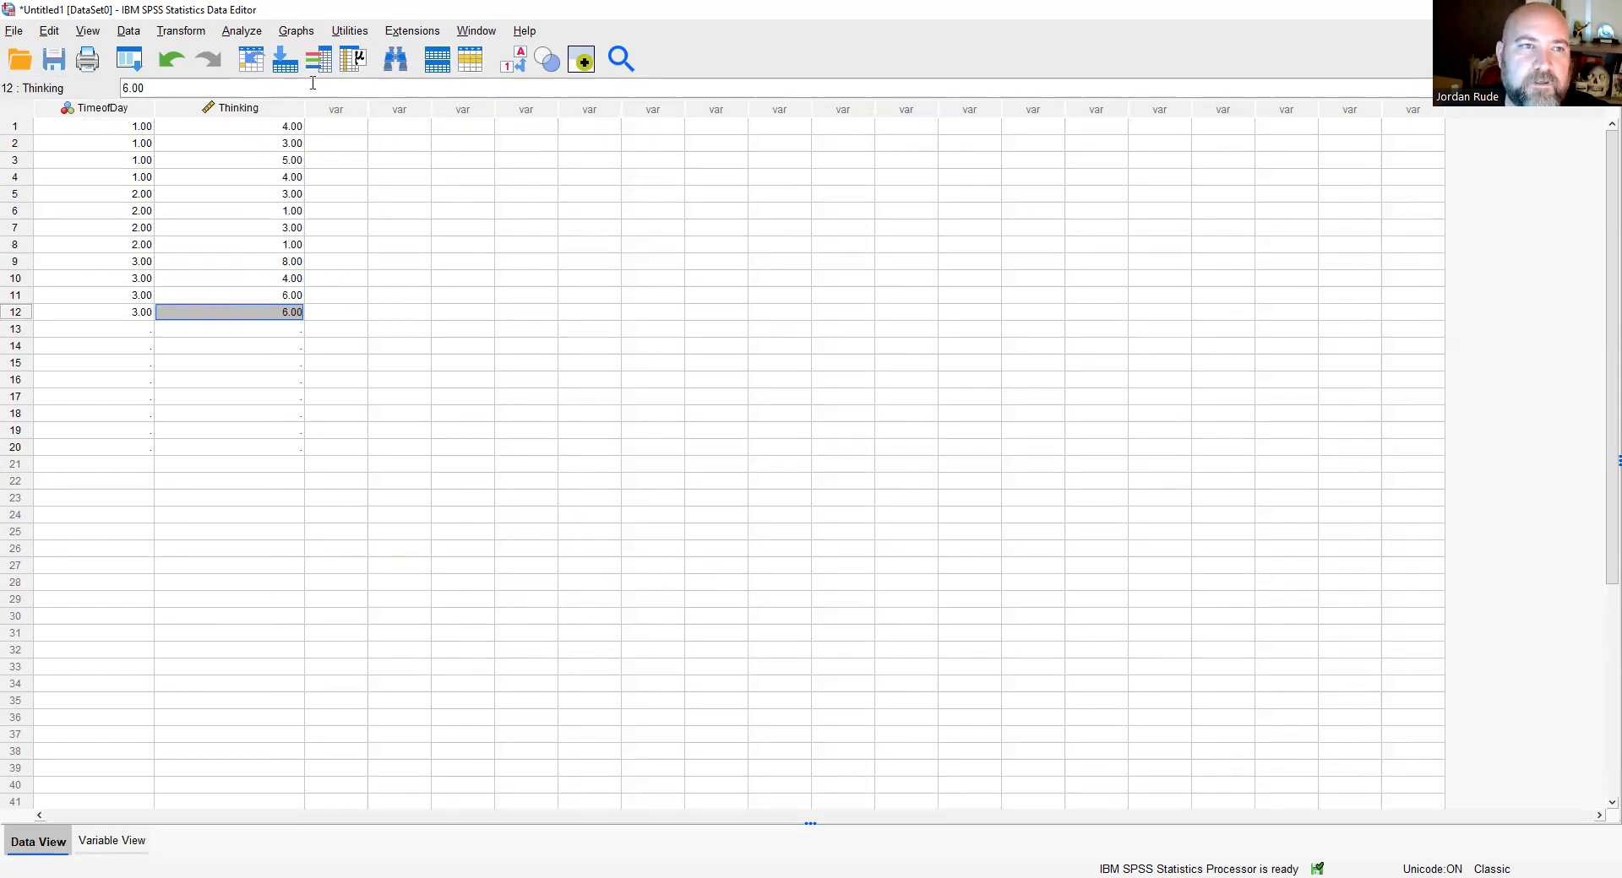
# Start a One-Way ANOVA comparing means and assign Thinking as the dependent variable.
pyautogui.click(243, 31)
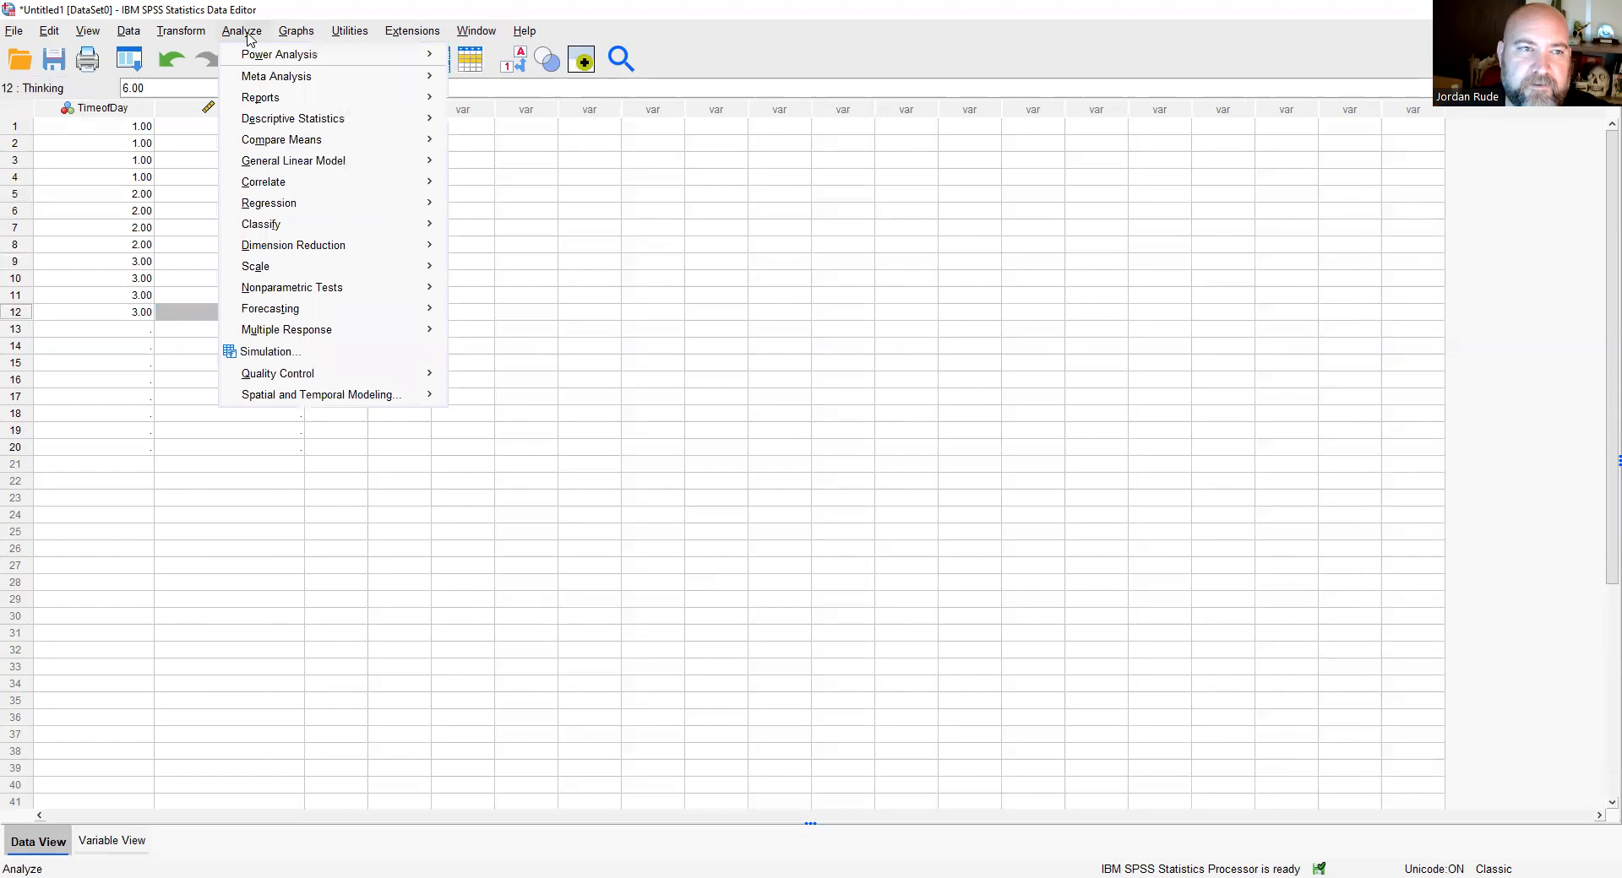
pyautogui.moveTo(323, 145)
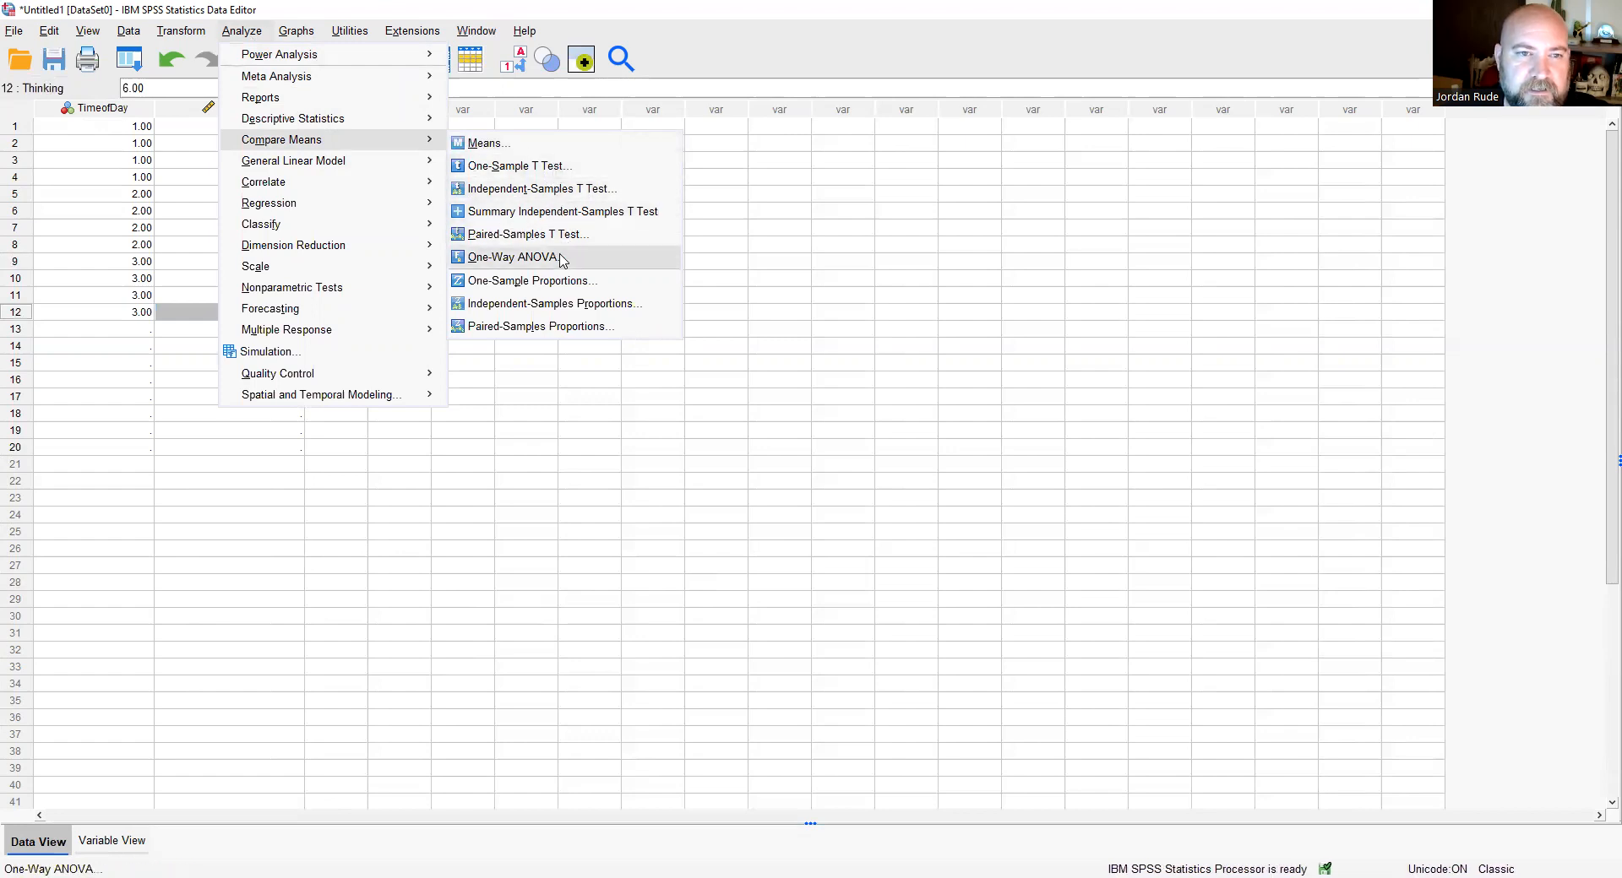
pyautogui.click(533, 267)
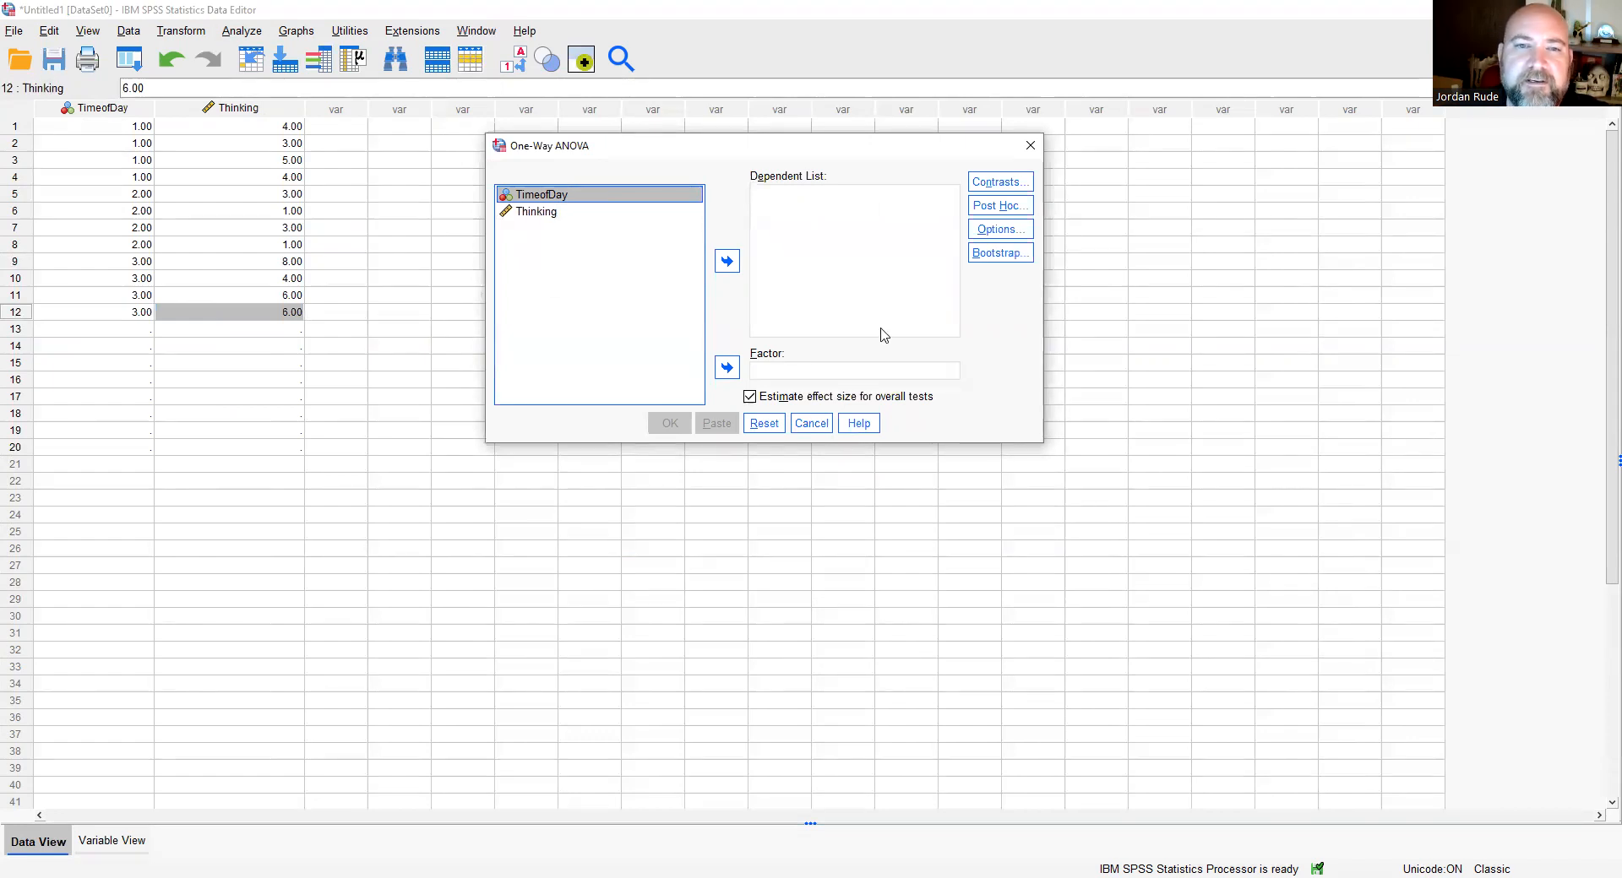
pyautogui.click(869, 245)
pyautogui.click(885, 370)
pyautogui.click(878, 255)
pyautogui.click(886, 371)
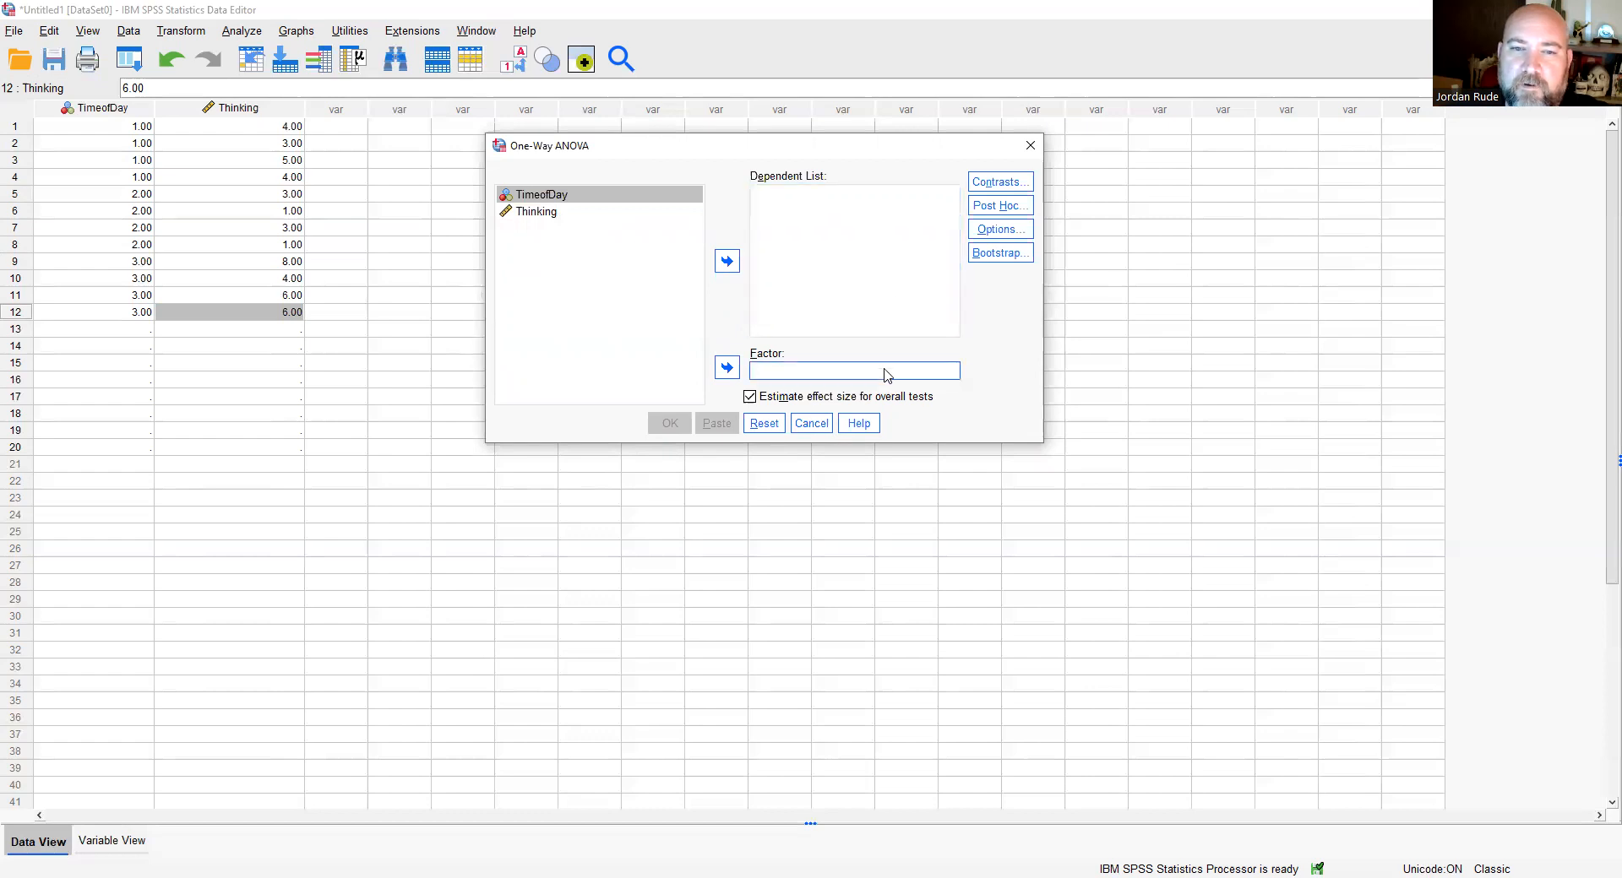
pyautogui.click(836, 241)
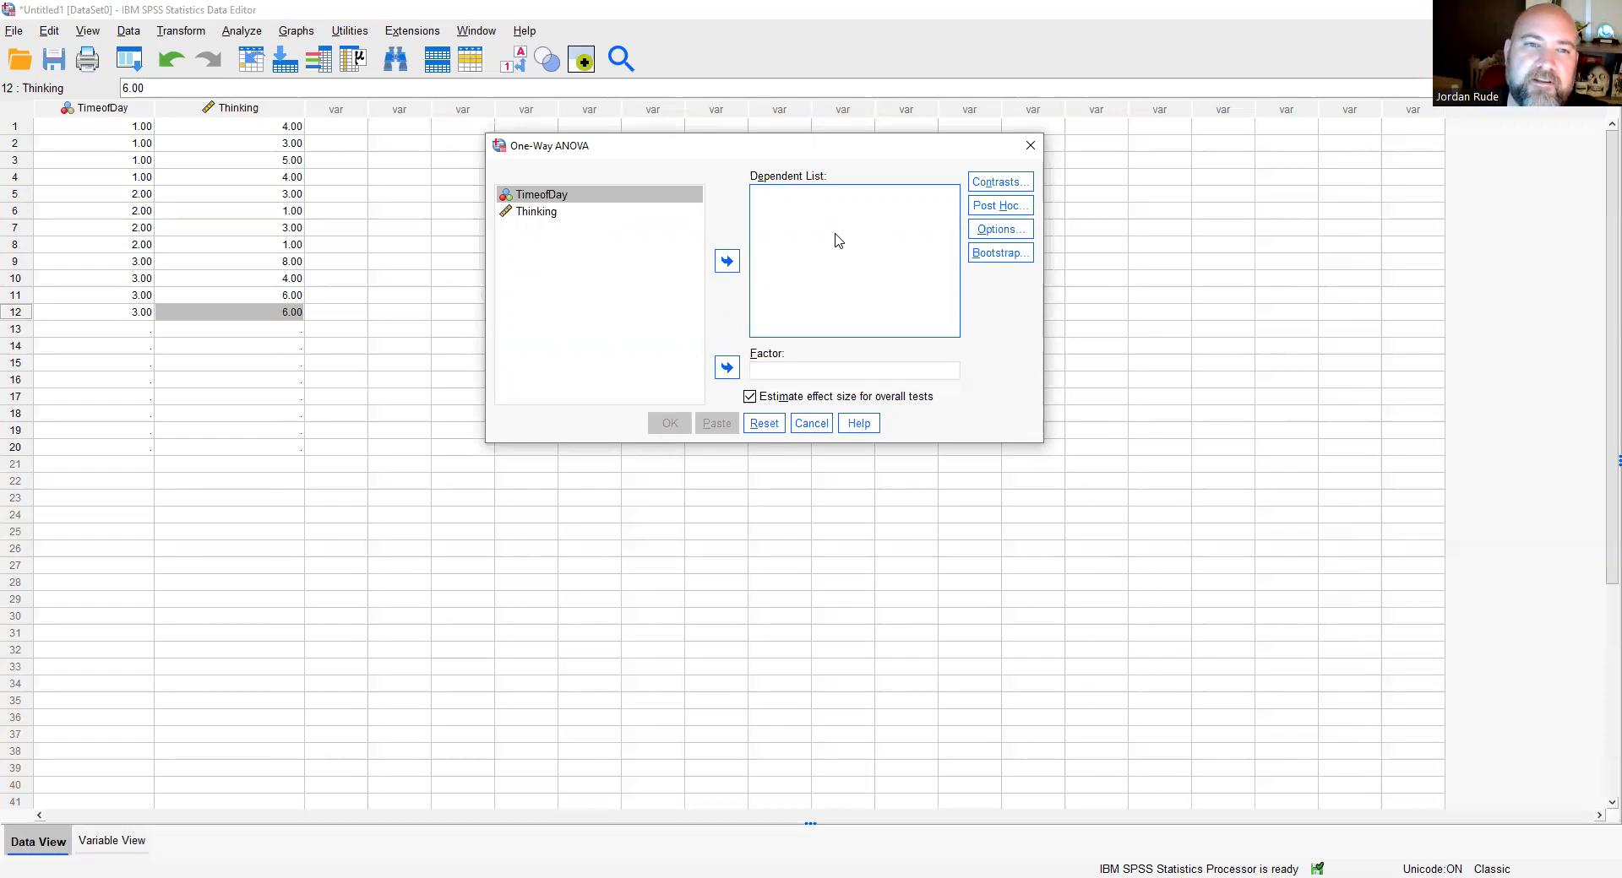
pyautogui.click(561, 215)
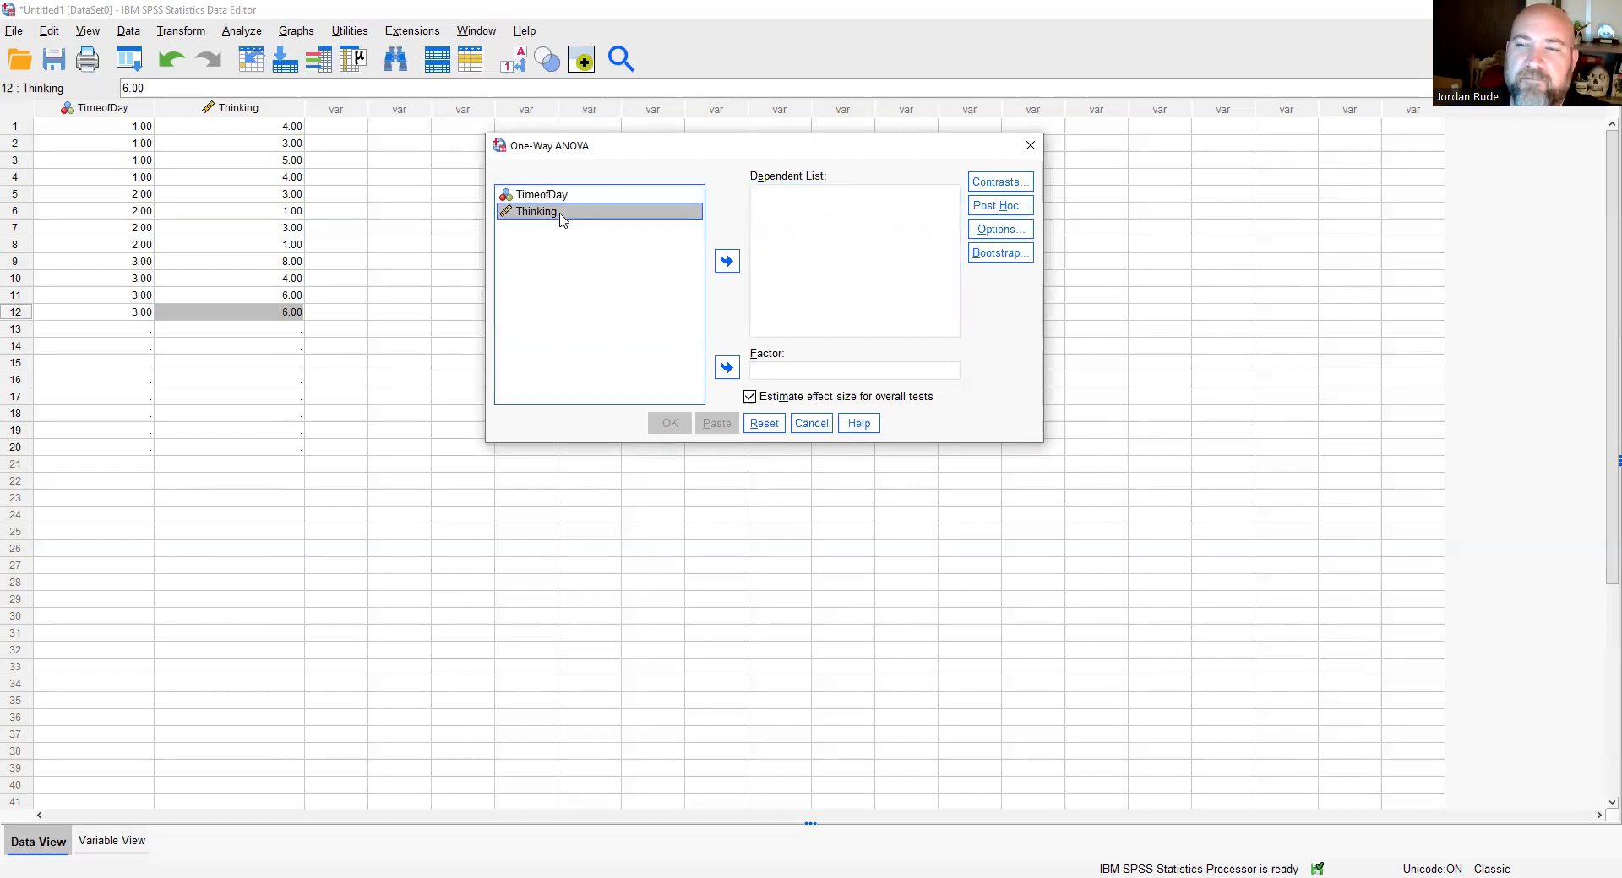
pyautogui.click(728, 262)
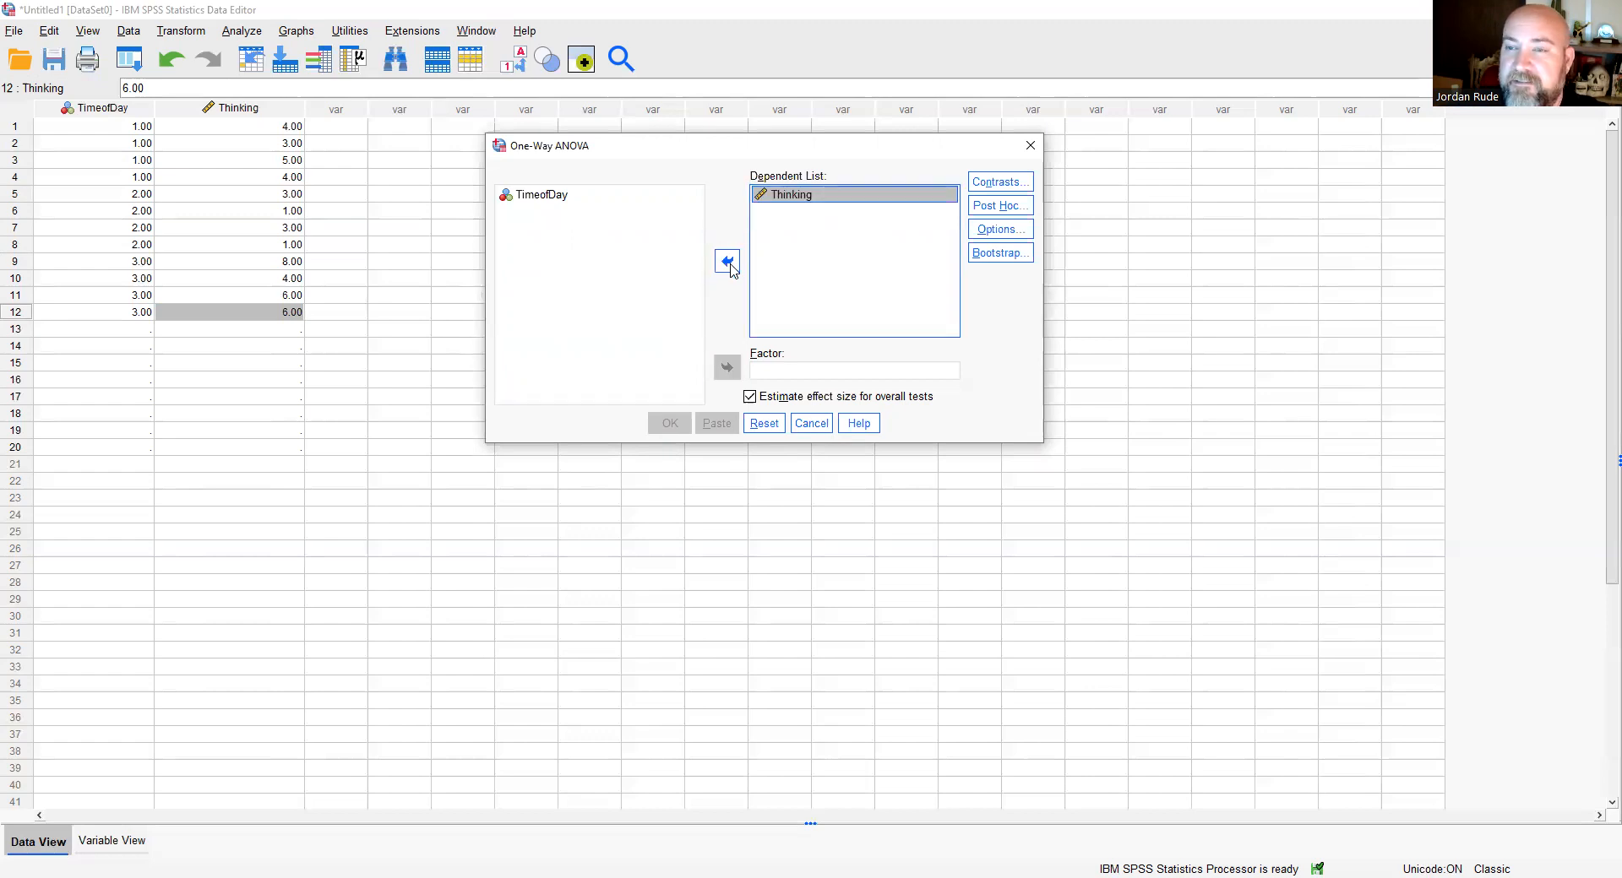
# Assign TimeofDay as the factor of the One-Way ANOVA.
pyautogui.click(809, 373)
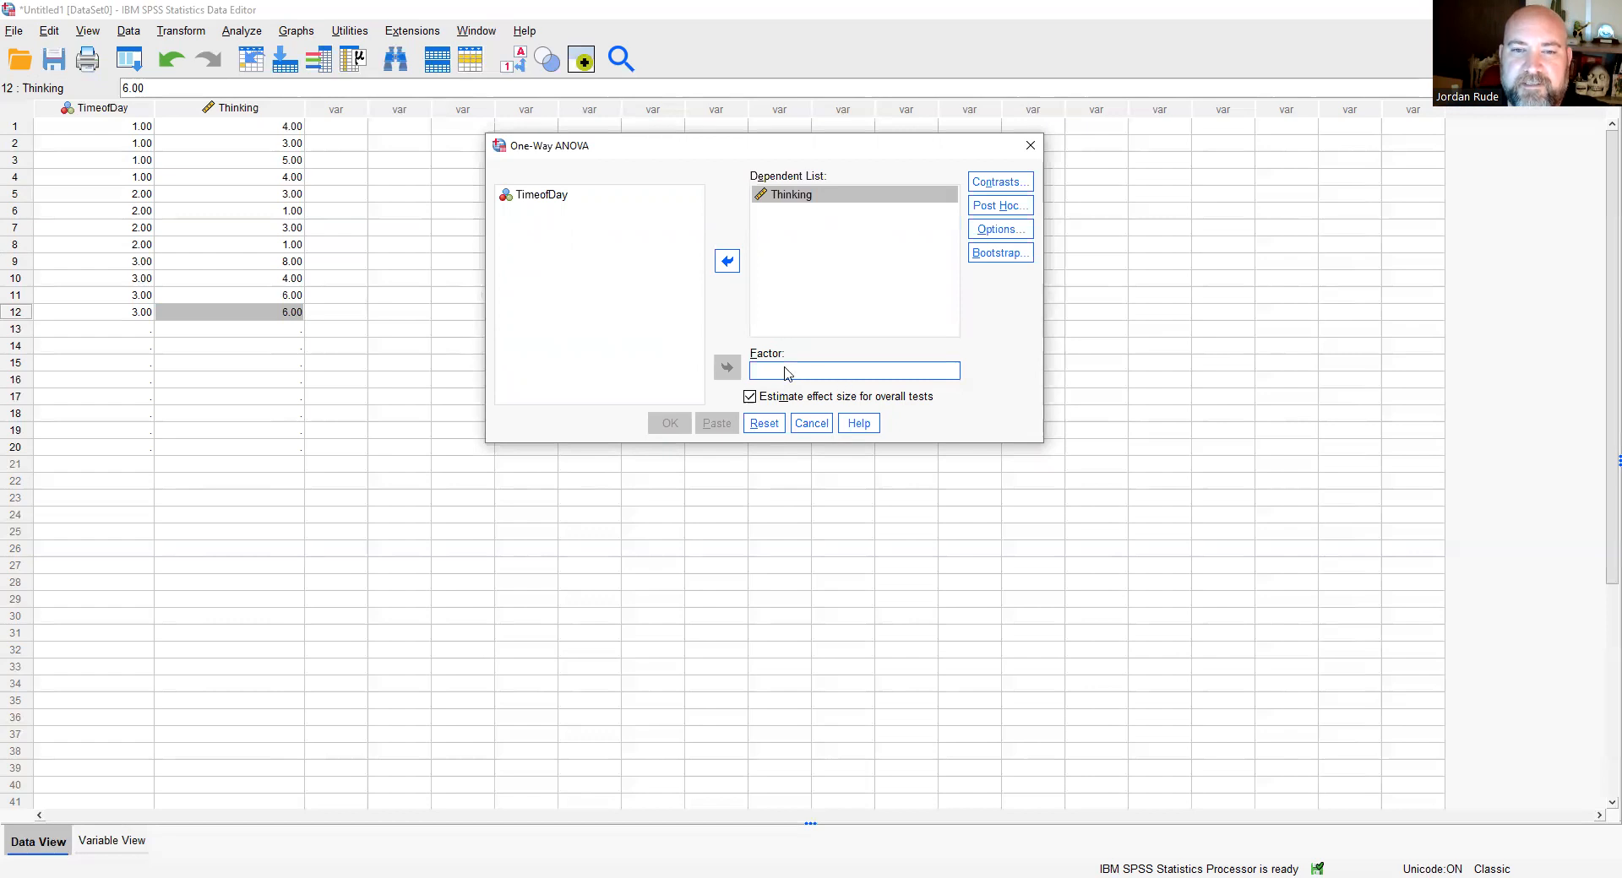
pyautogui.click(564, 198)
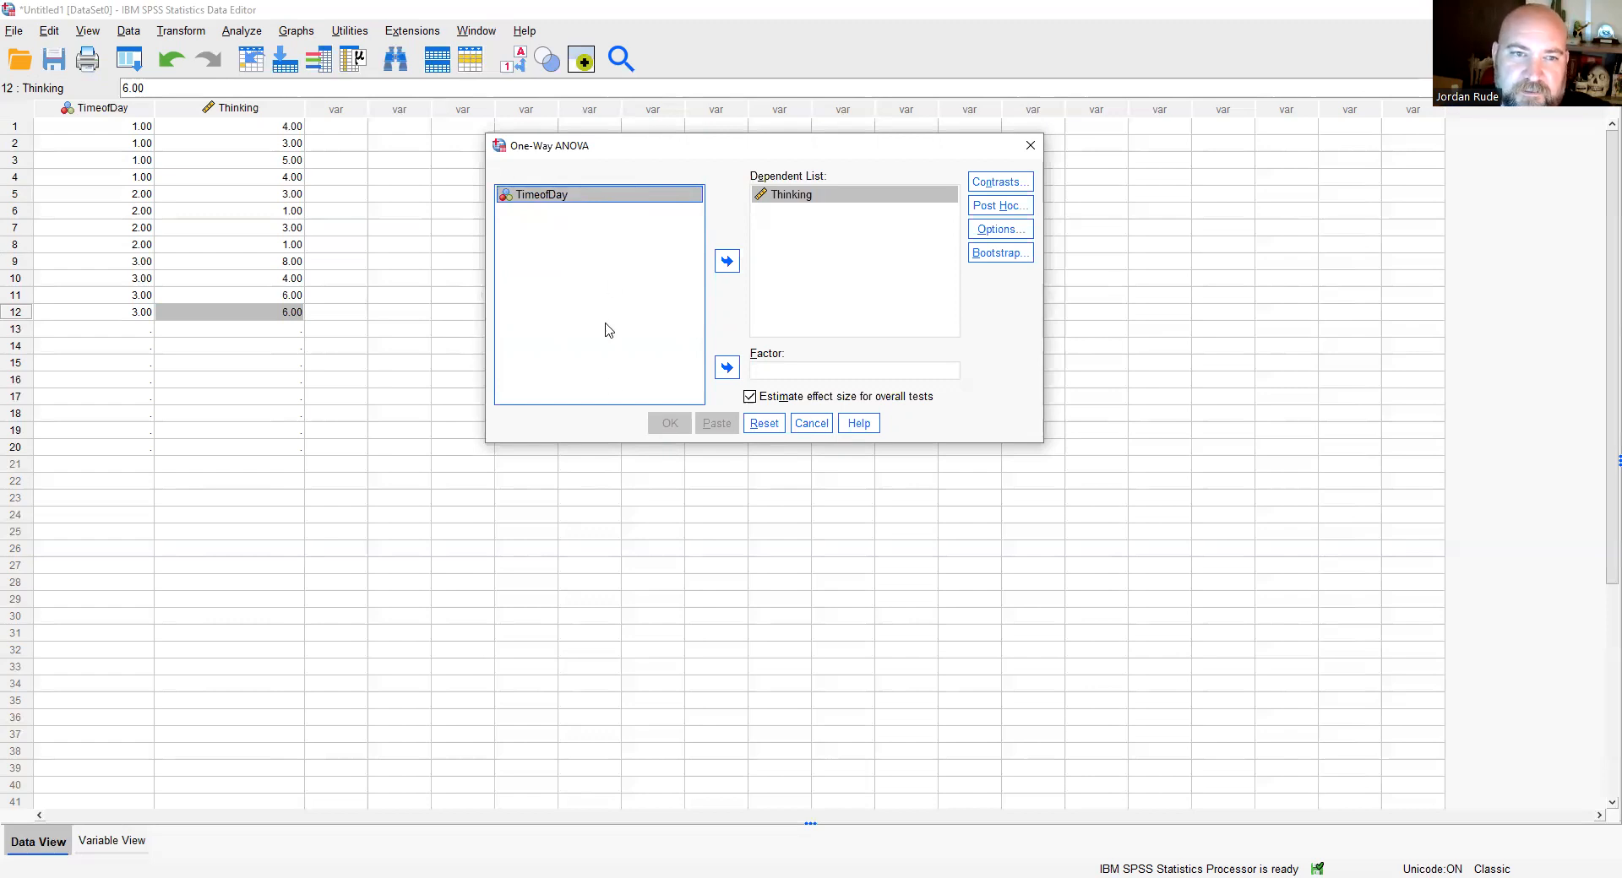
pyautogui.click(728, 374)
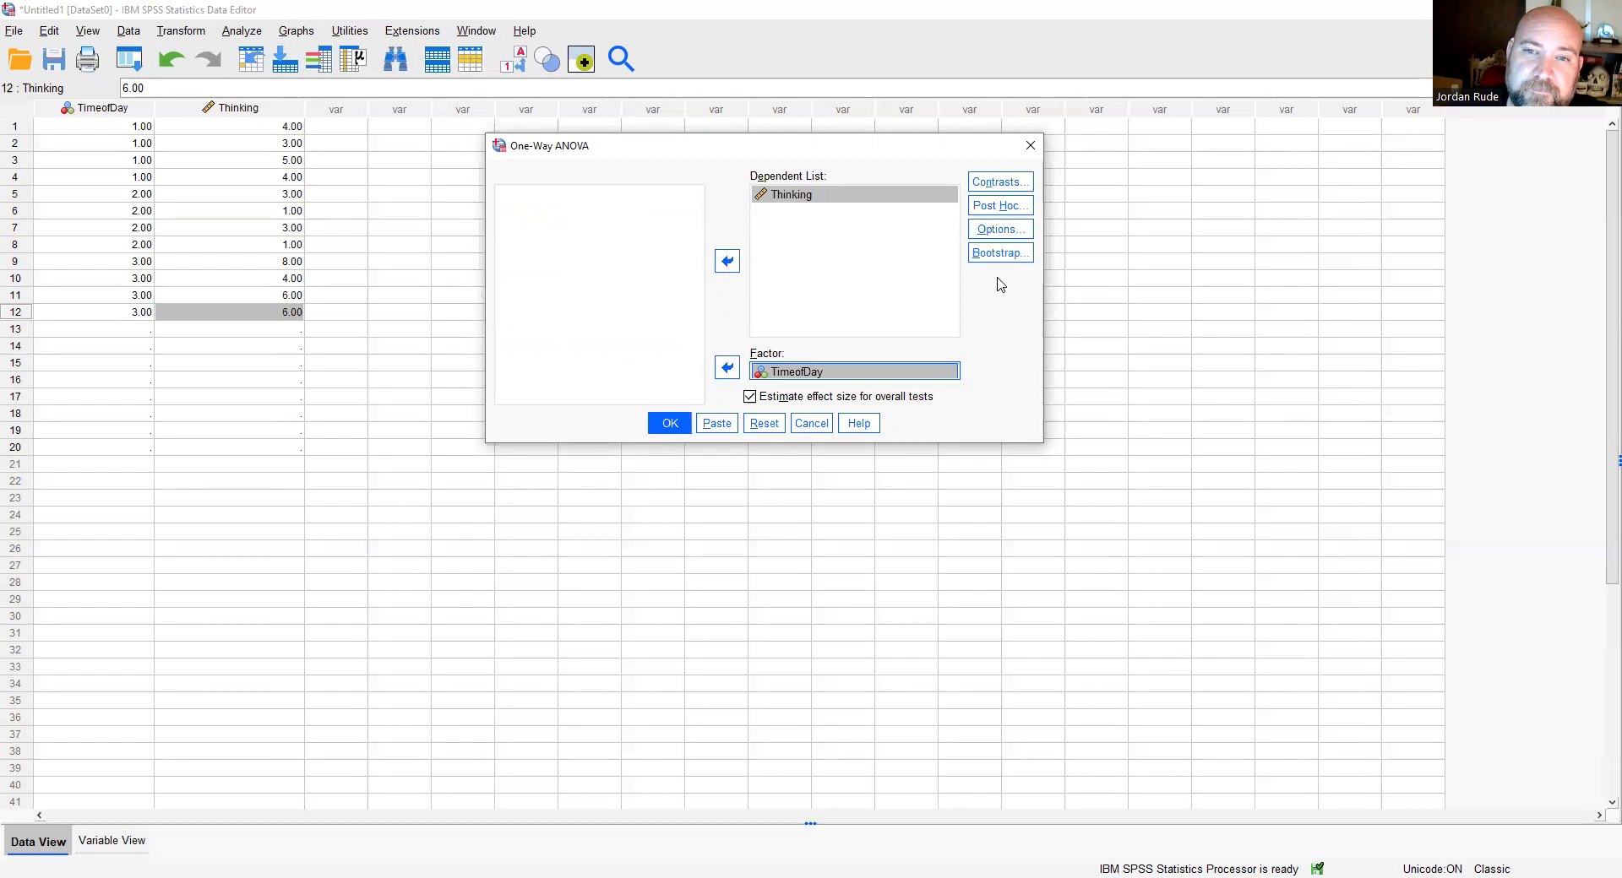
# Leave the ANOVA contrasts unset and add the Tukey test as the post hoc multiple comparison.
pyautogui.click(1019, 184)
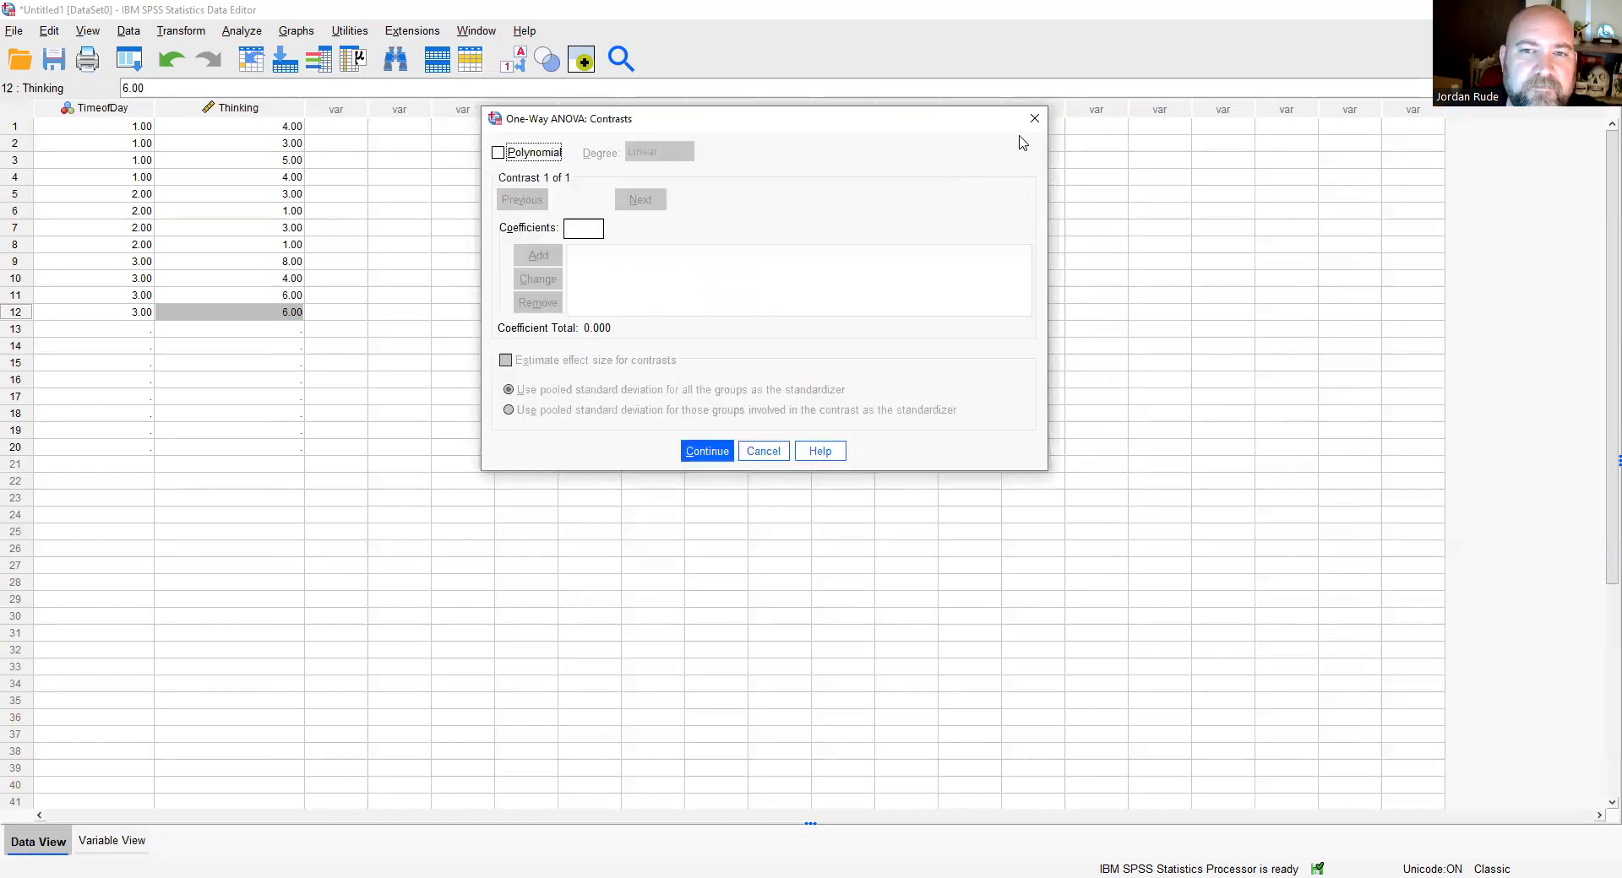
pyautogui.click(1035, 121)
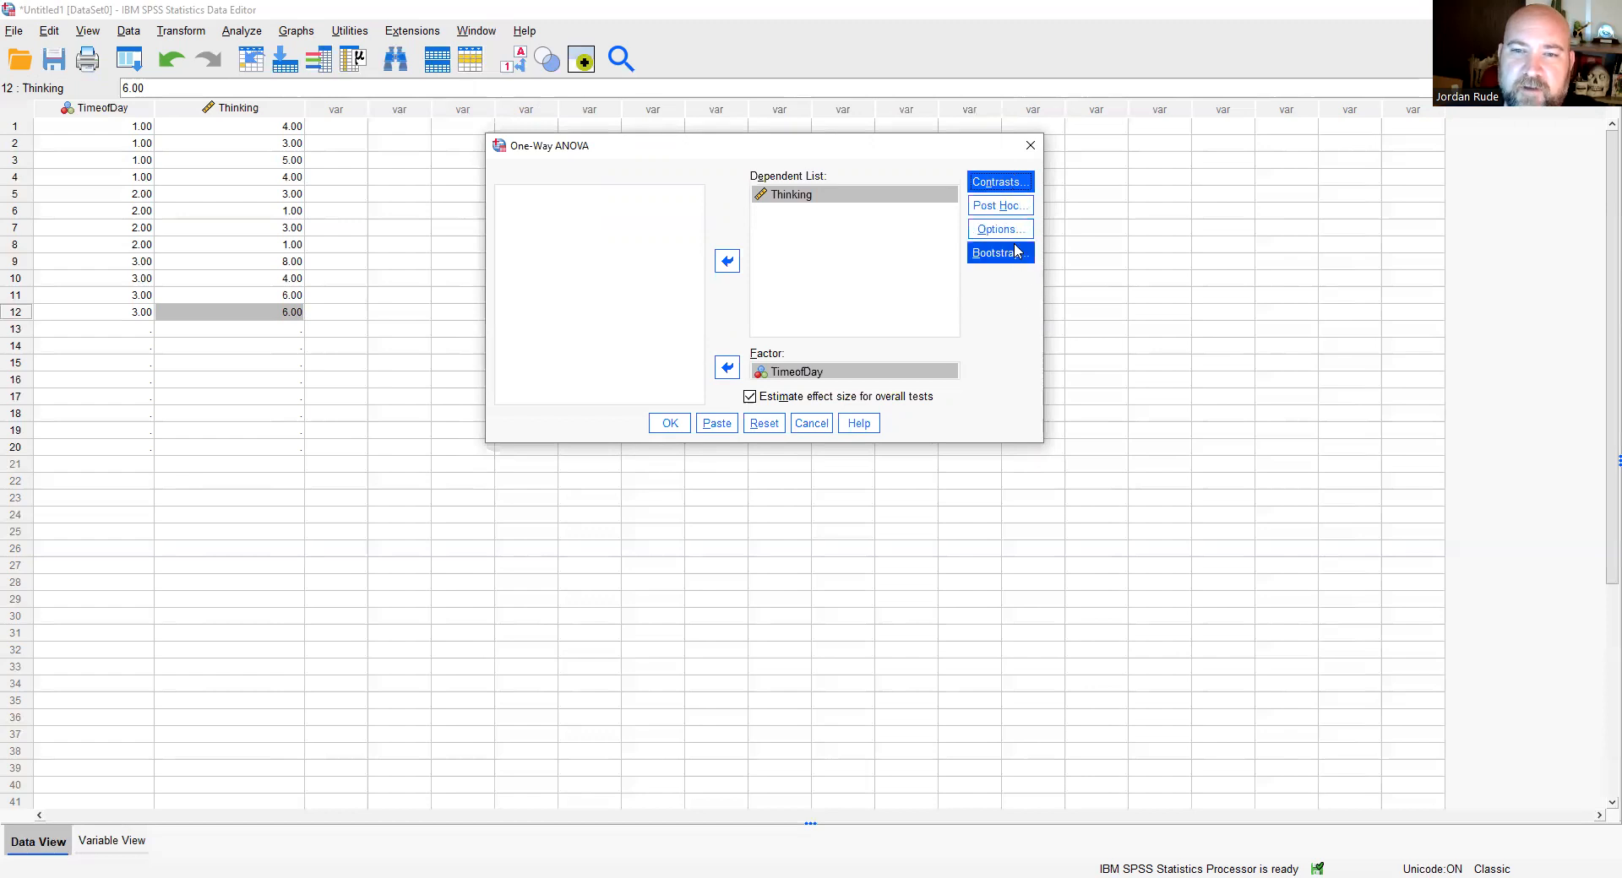
pyautogui.click(1014, 211)
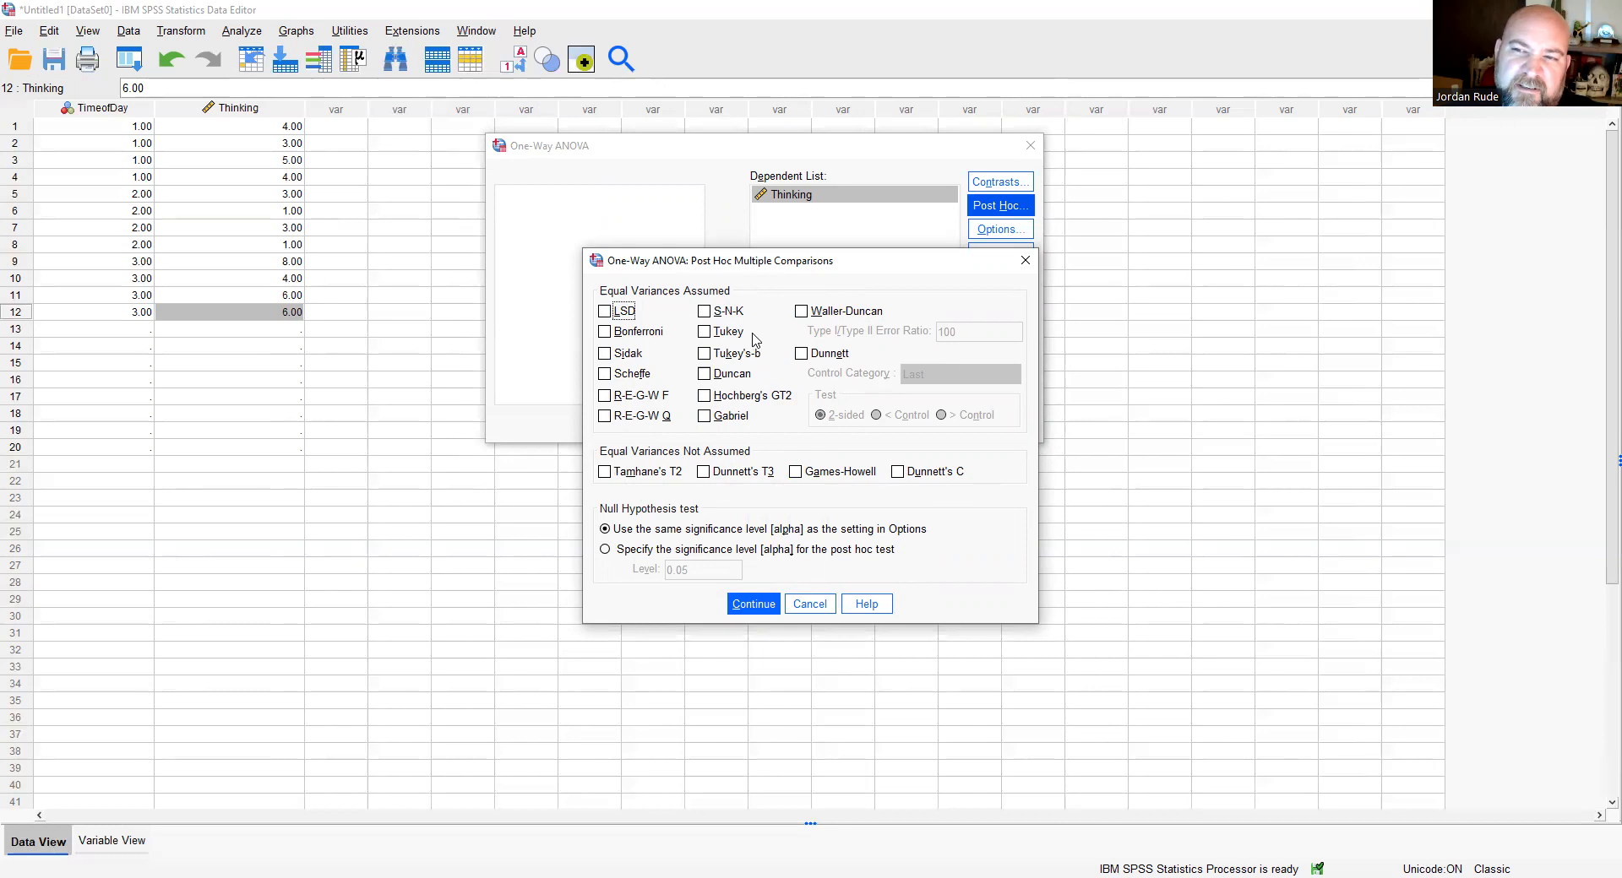
pyautogui.click(705, 332)
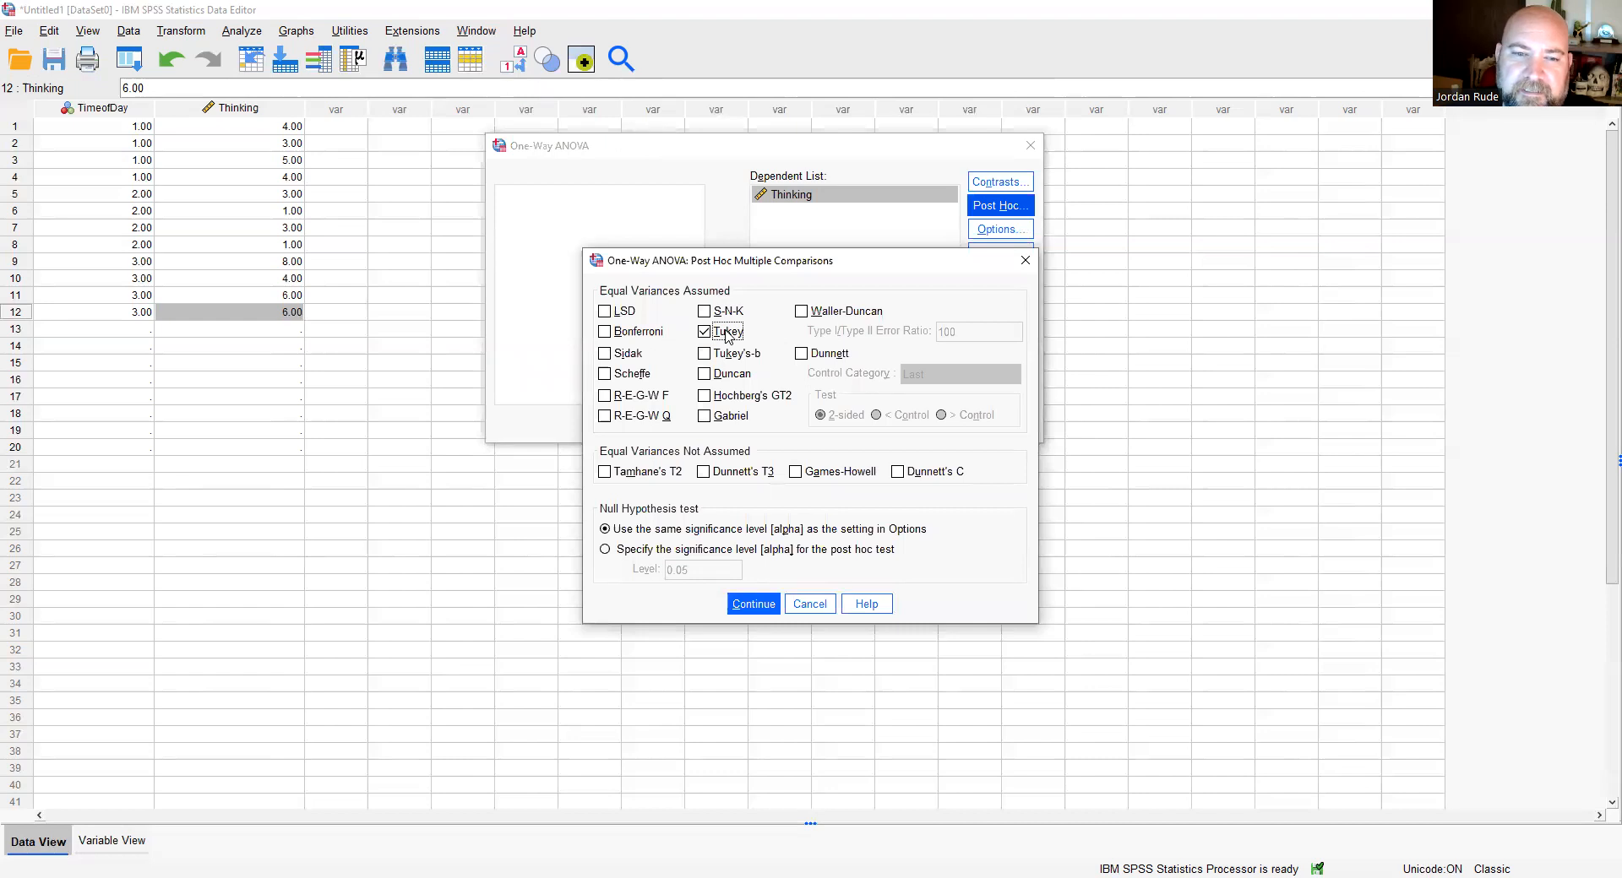
pyautogui.click(770, 606)
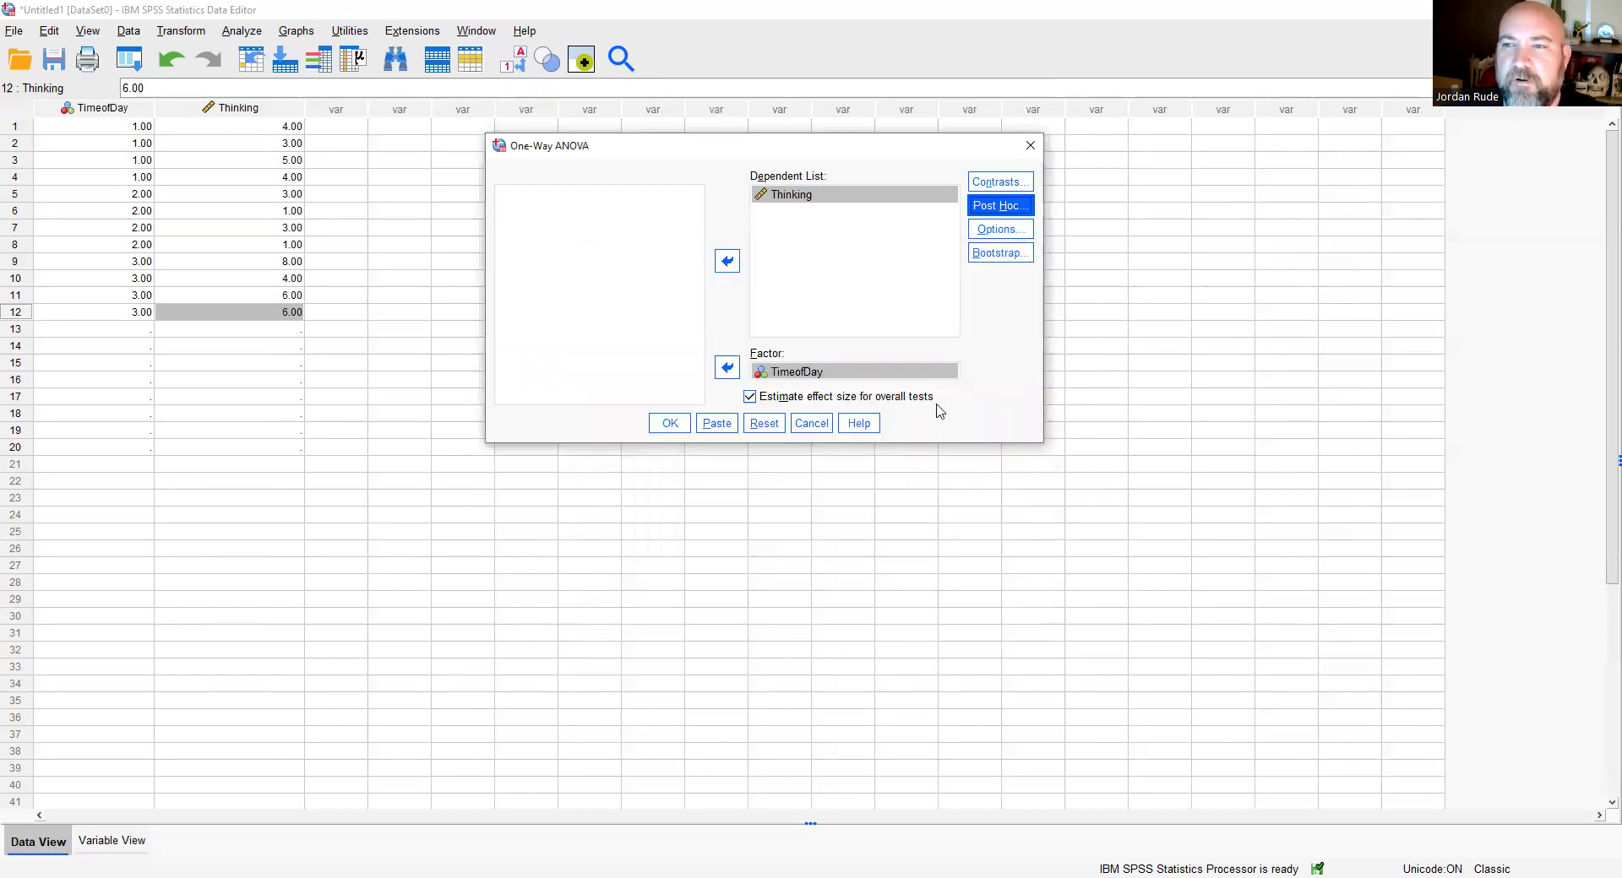
# Add descriptive statistics and a means plot to the One-Way ANOVA options and run the analysis.
pyautogui.click(1004, 235)
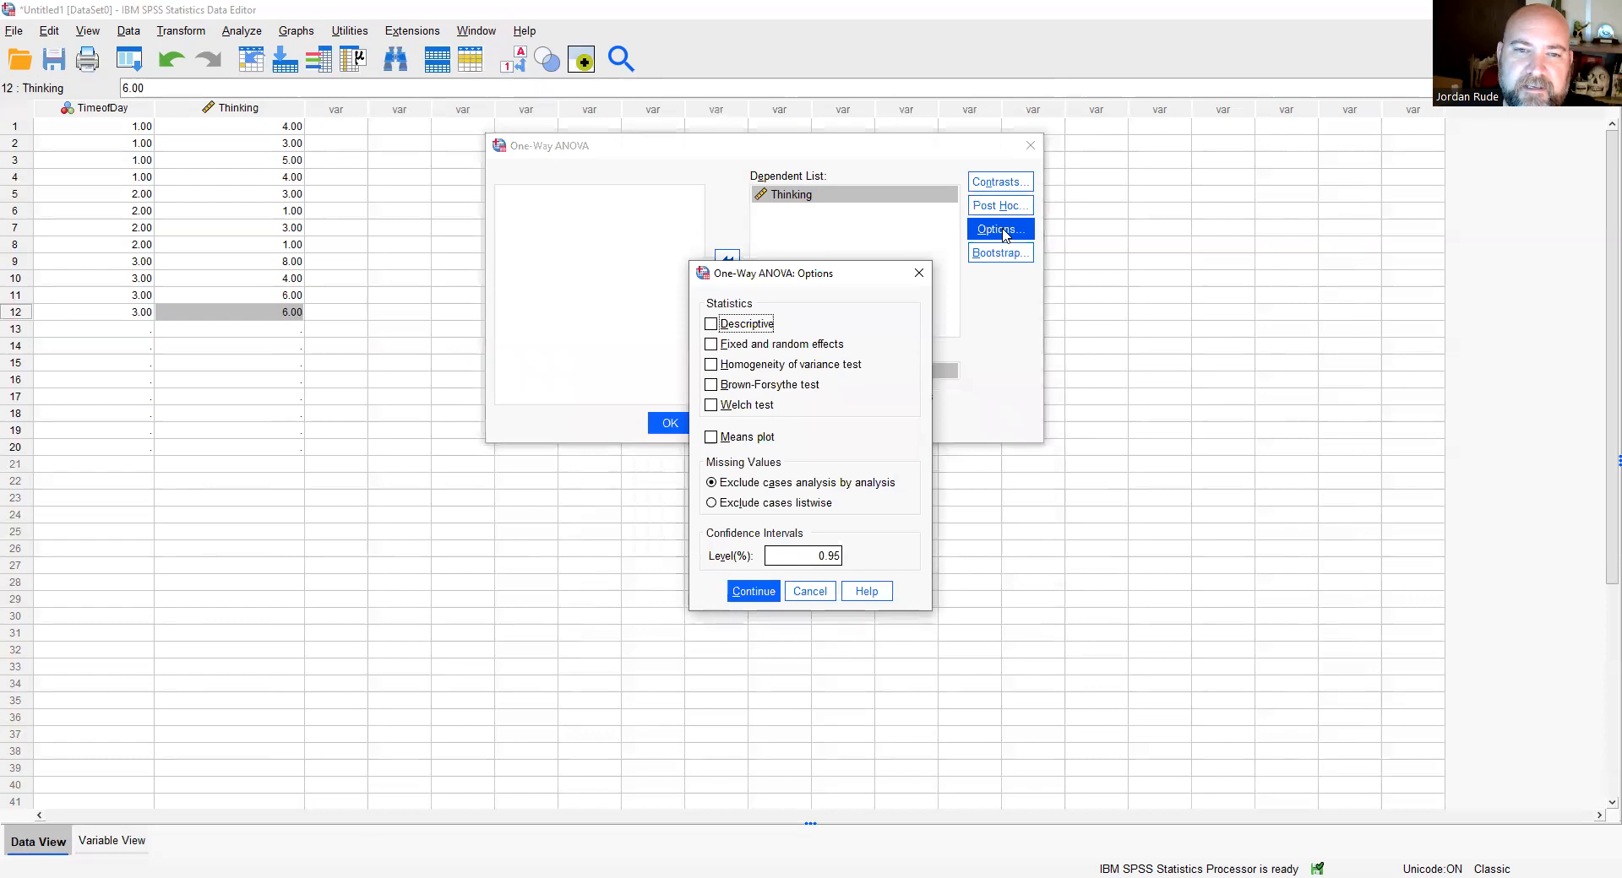
pyautogui.click(712, 325)
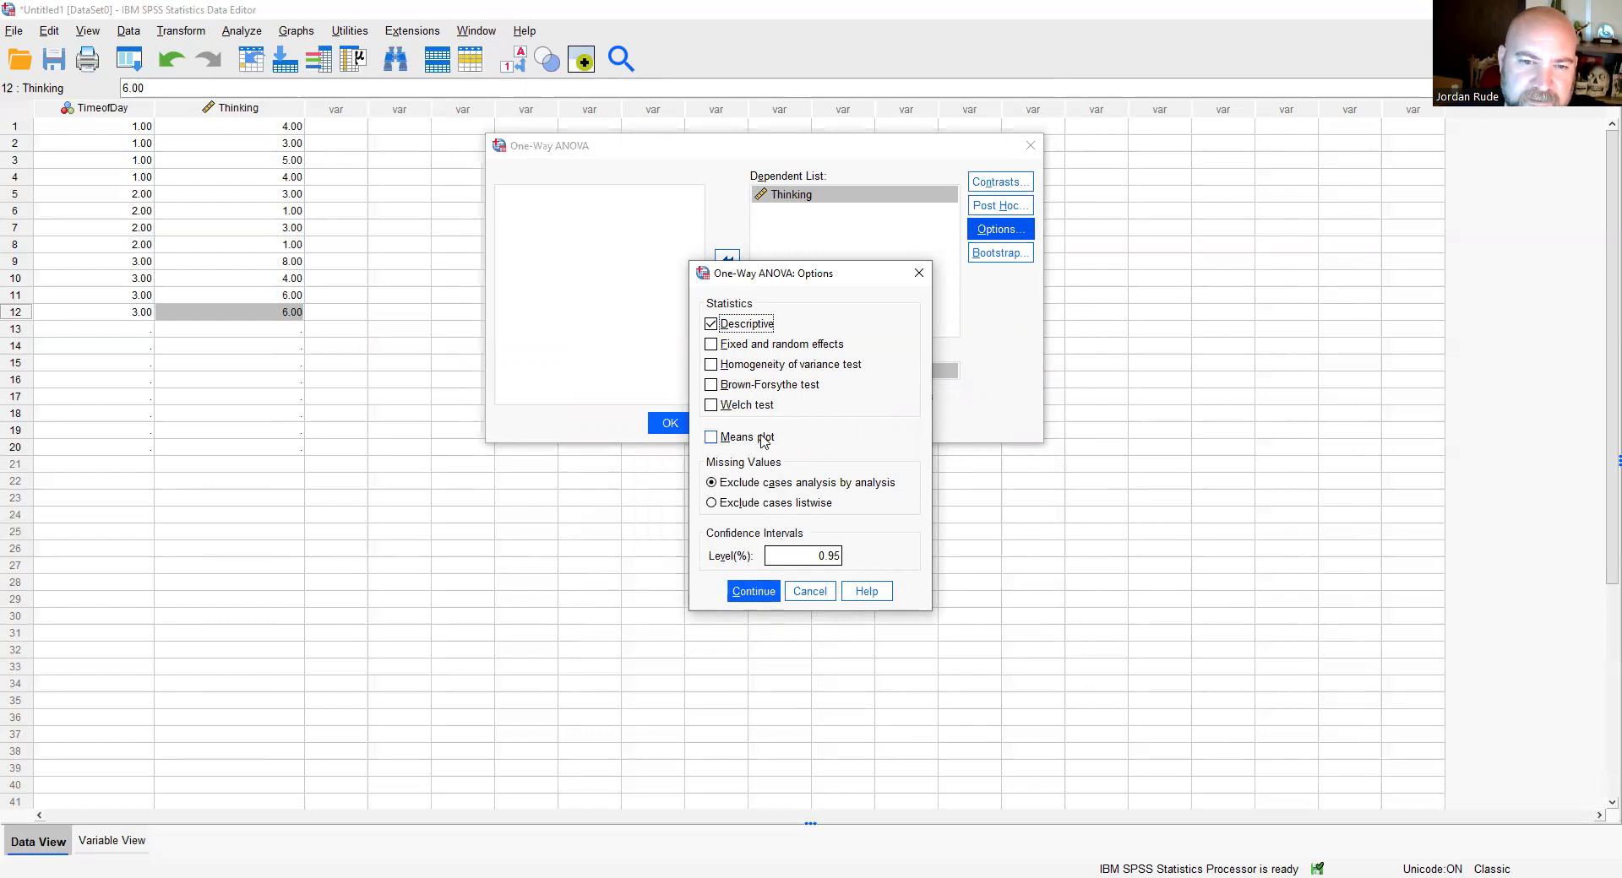
pyautogui.click(711, 439)
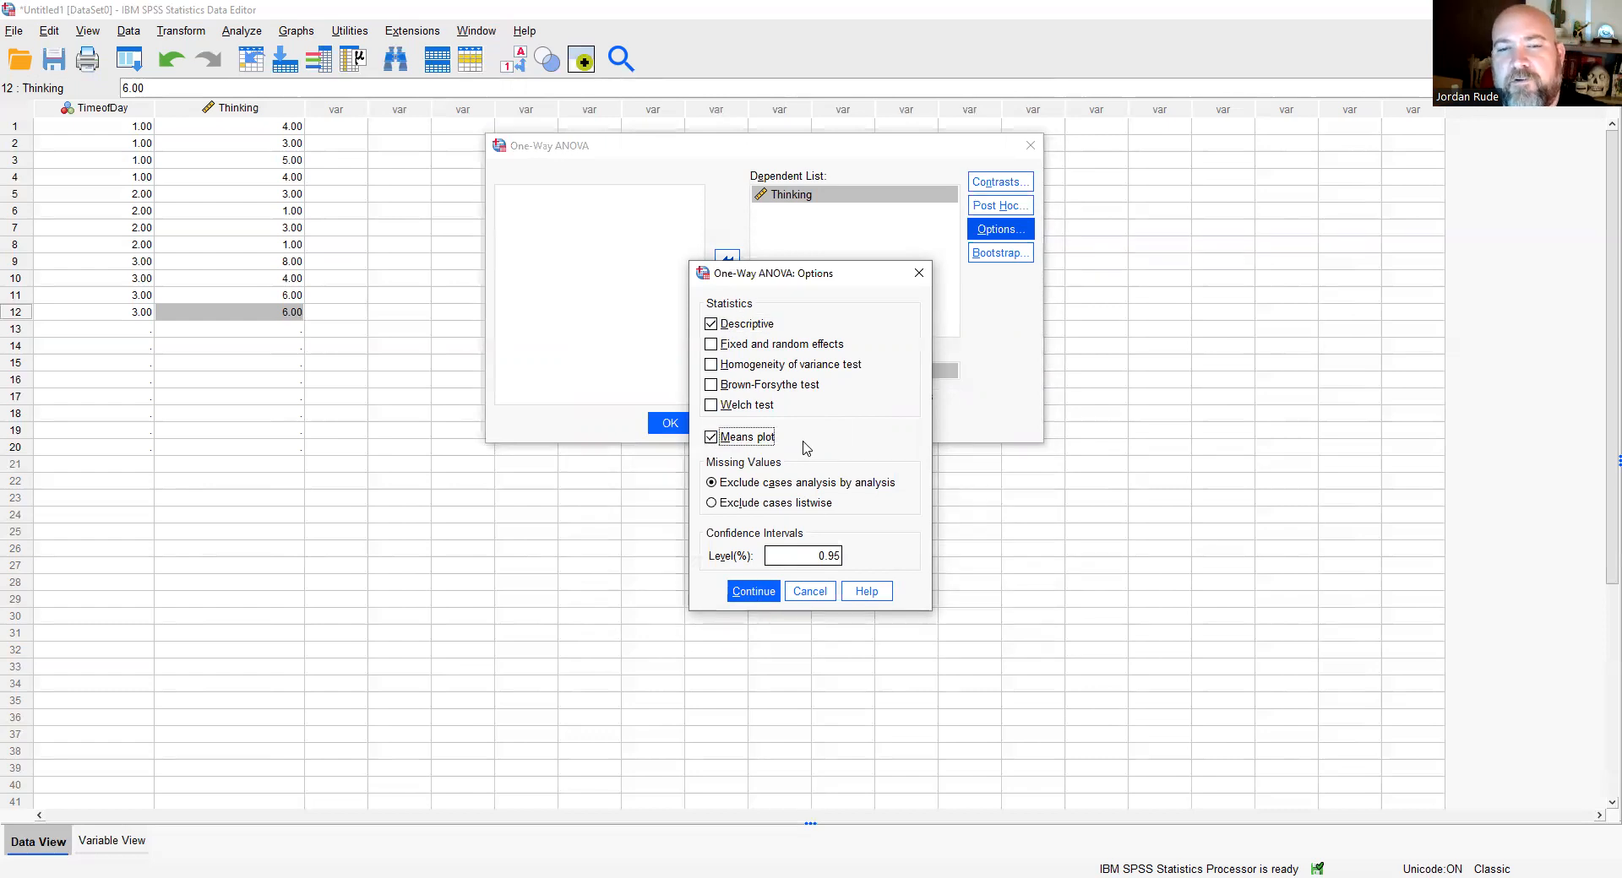
pyautogui.click(763, 593)
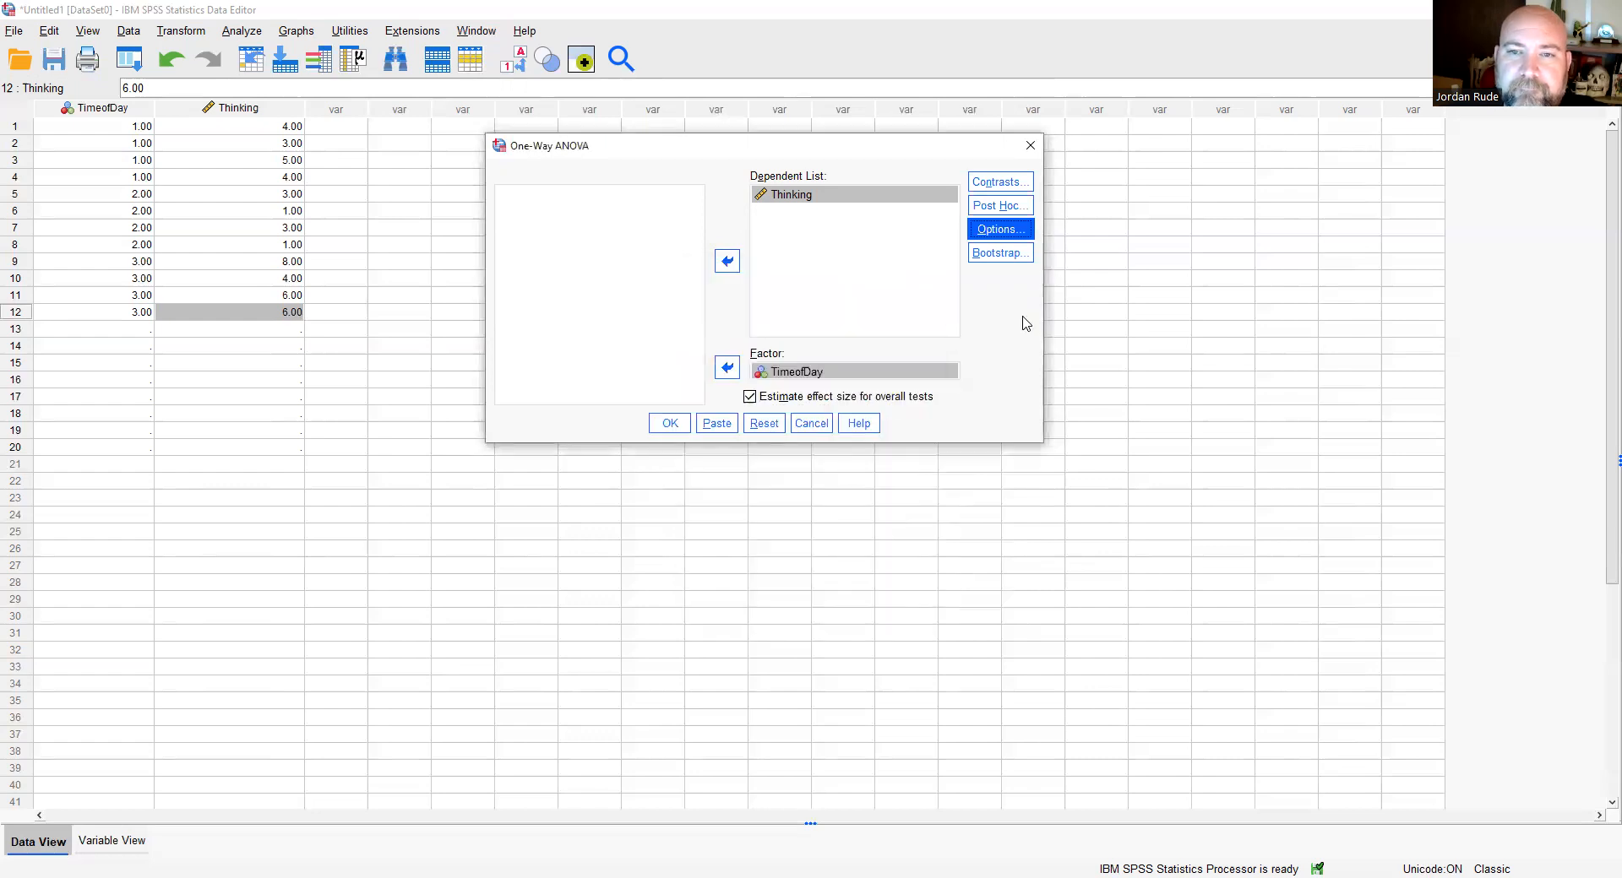
pyautogui.click(676, 423)
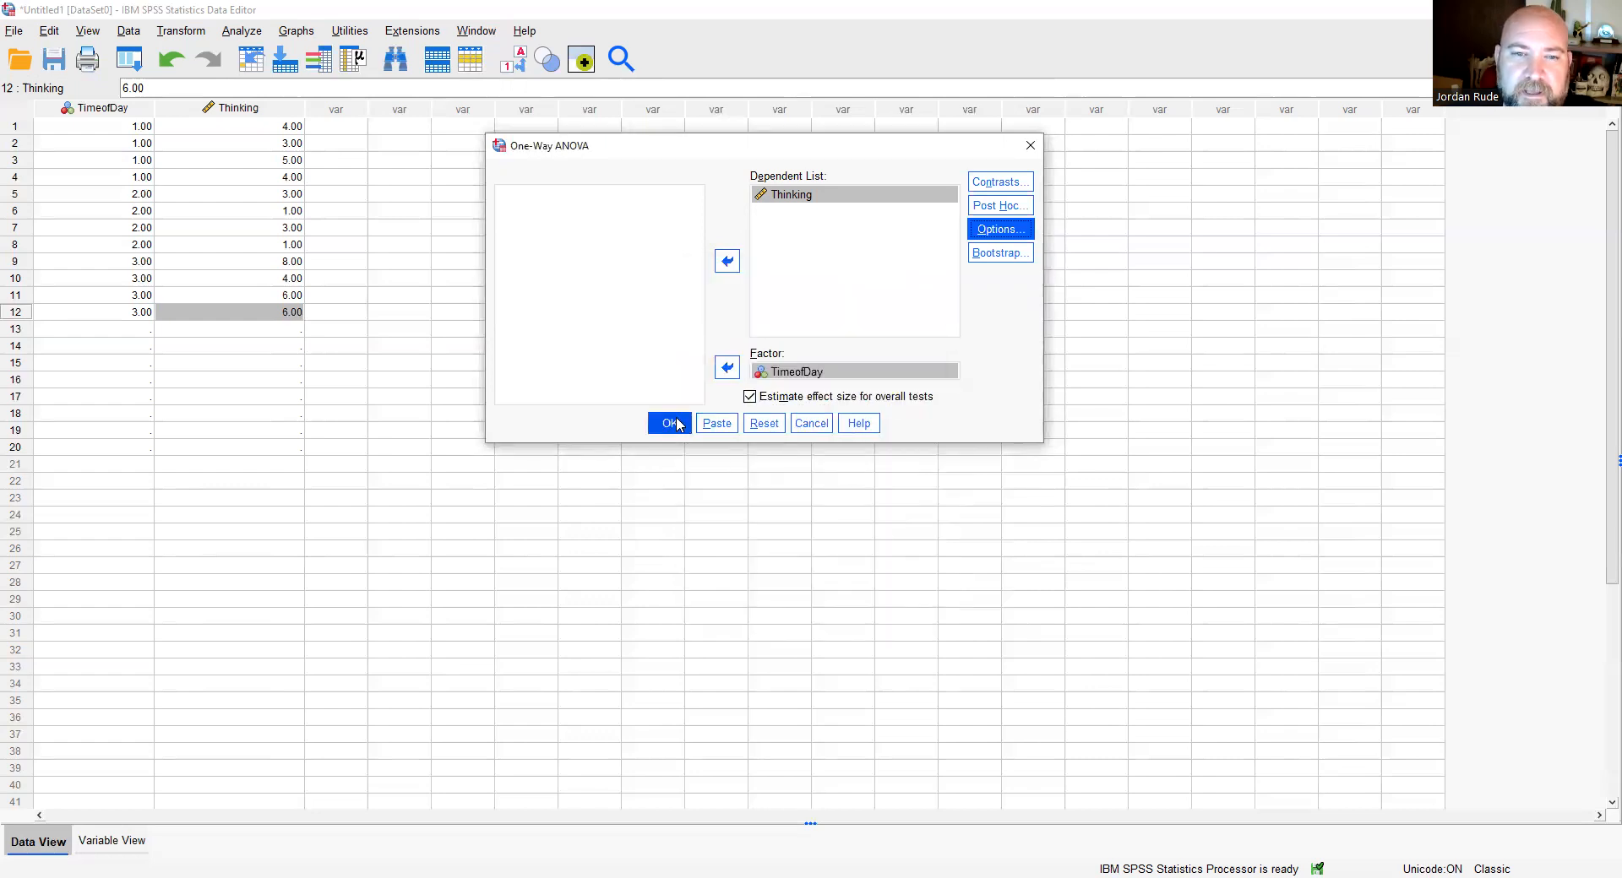
pyautogui.click(676, 423)
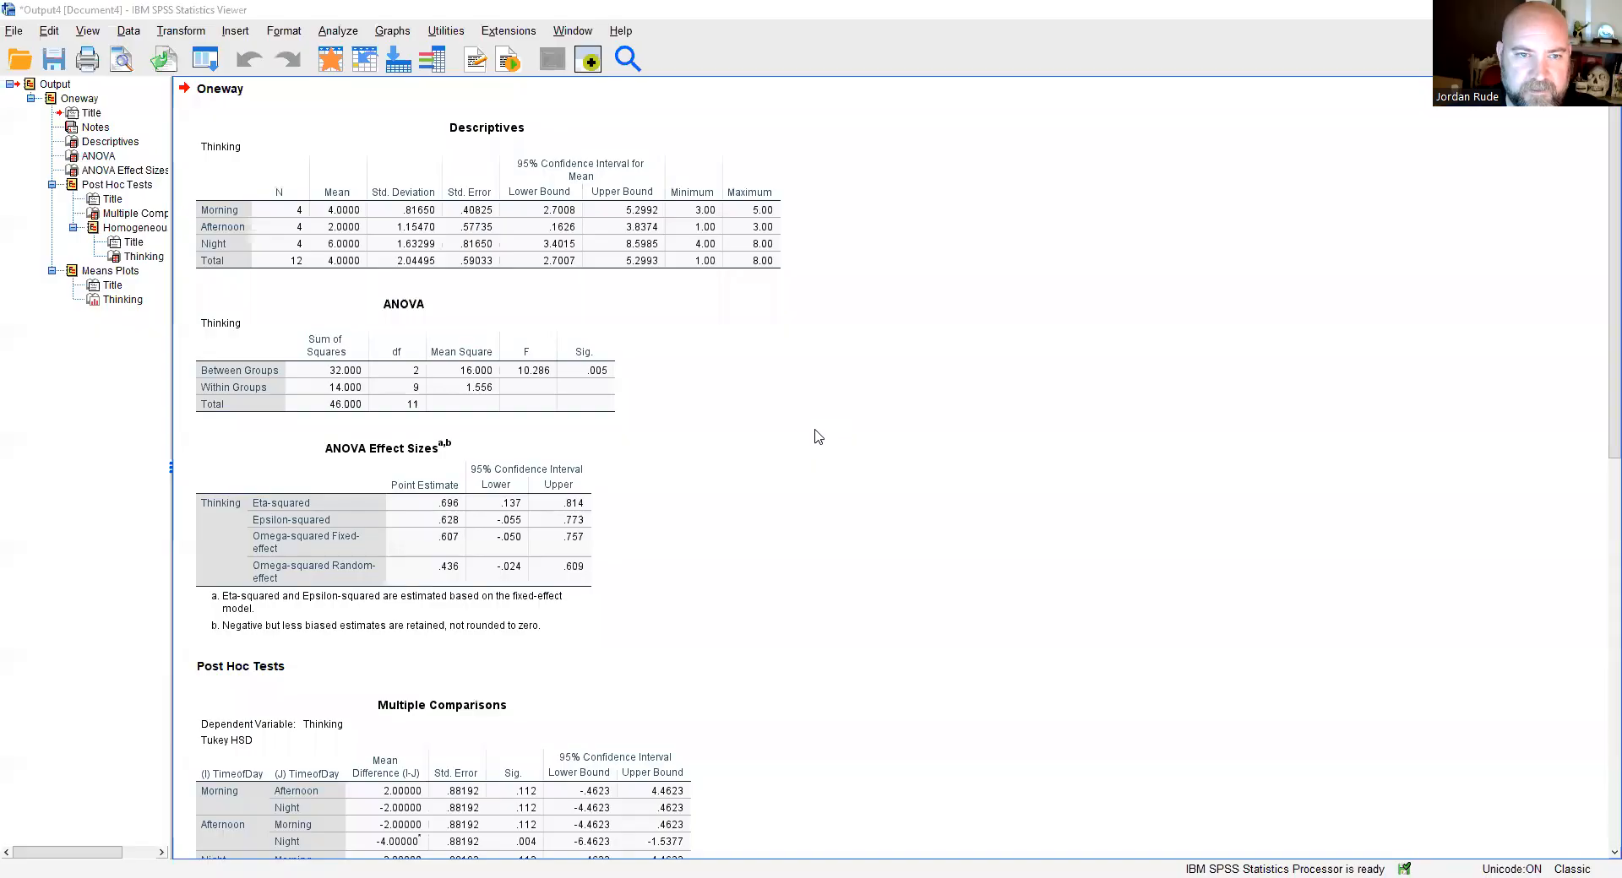
# Examine the Descriptives table and the ANOVA table's F value and significance for Thinking.
pyautogui.click(627, 263)
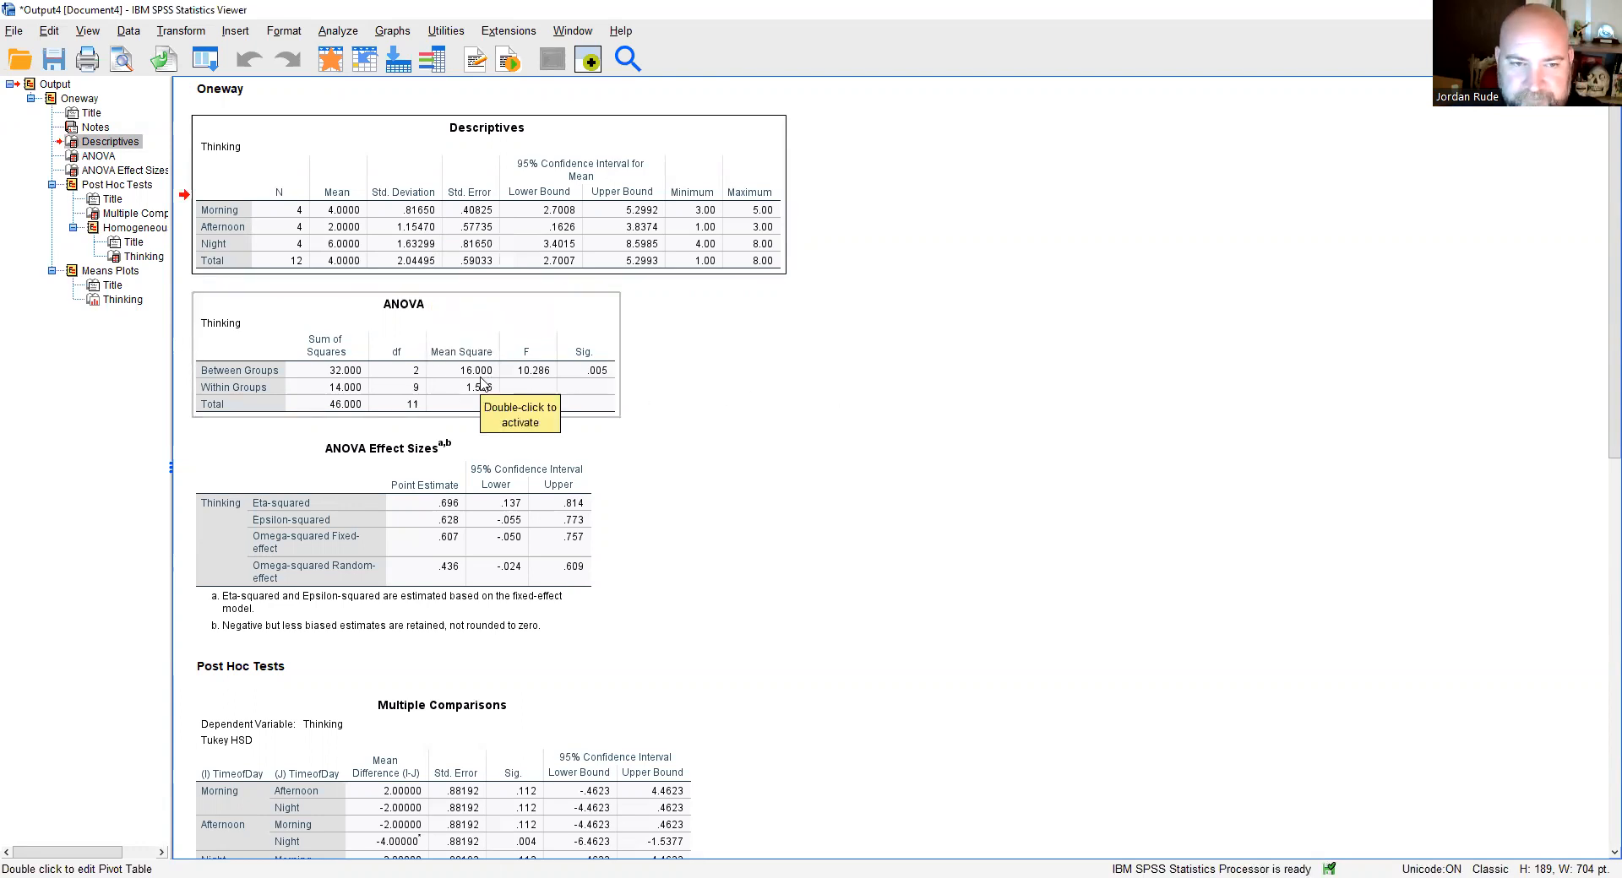
pyautogui.click(429, 391)
pyautogui.scroll(-1, 429, 391)
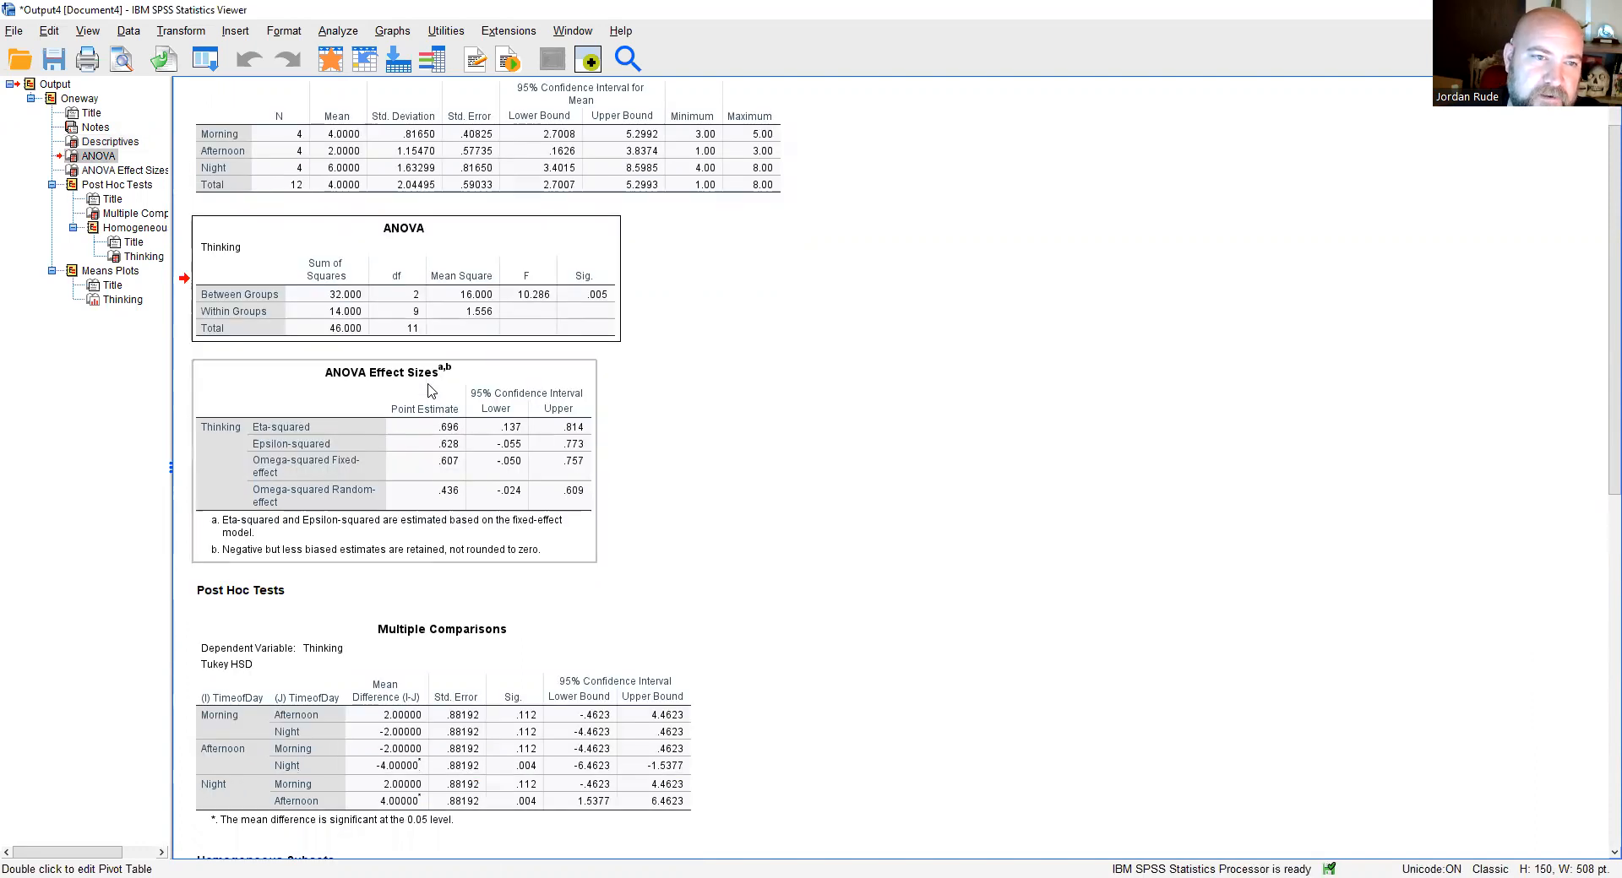
pyautogui.scroll(-1, 429, 390)
pyautogui.scroll(1, 429, 391)
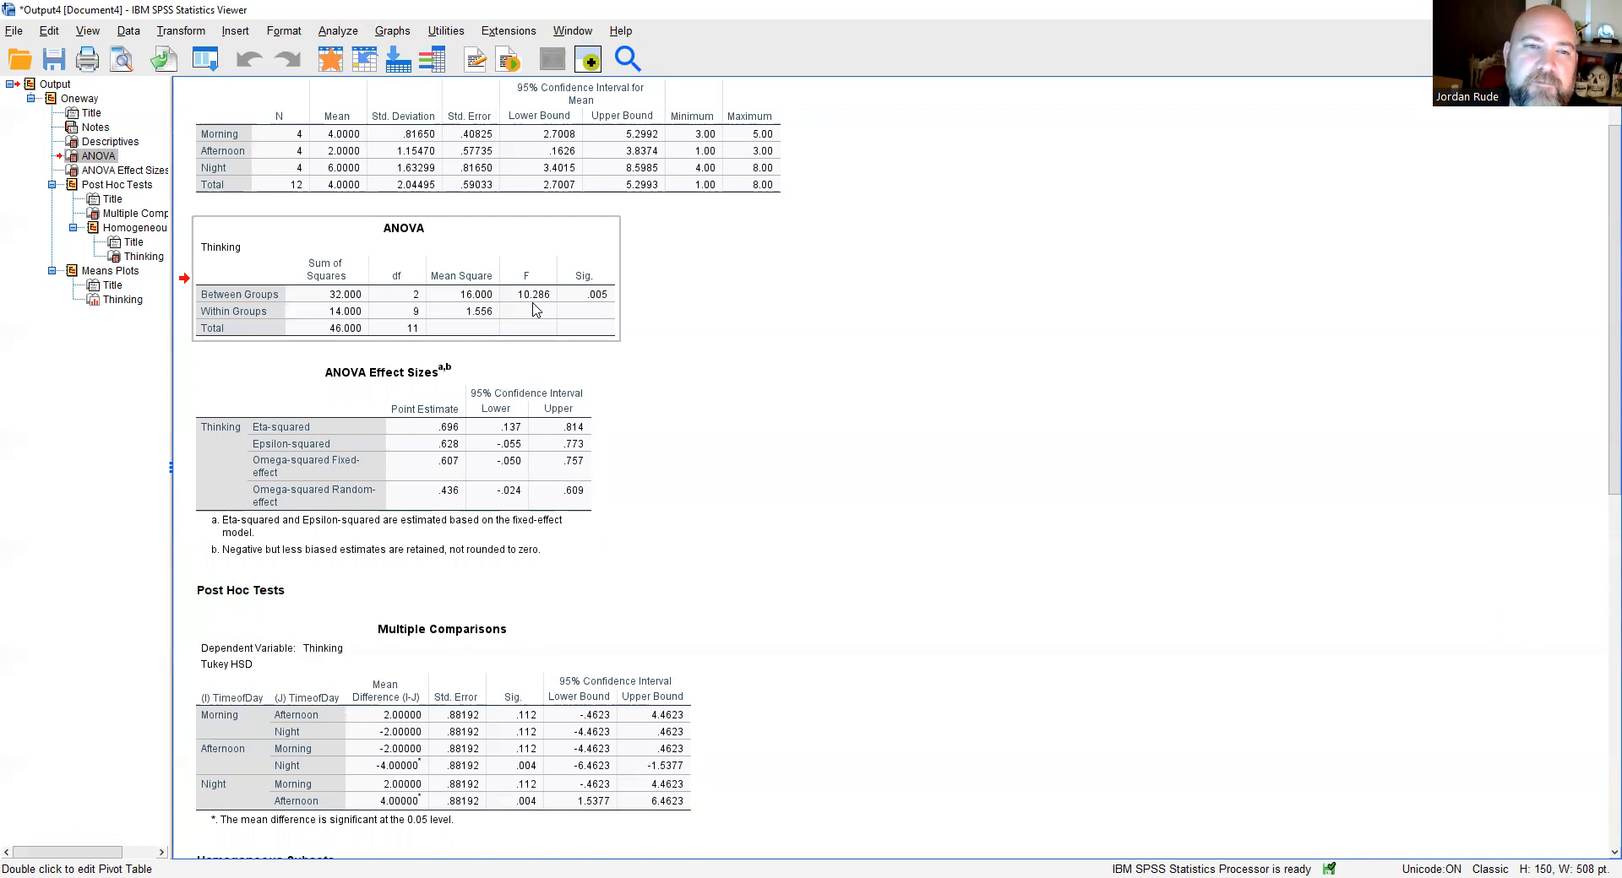
pyautogui.click(601, 311)
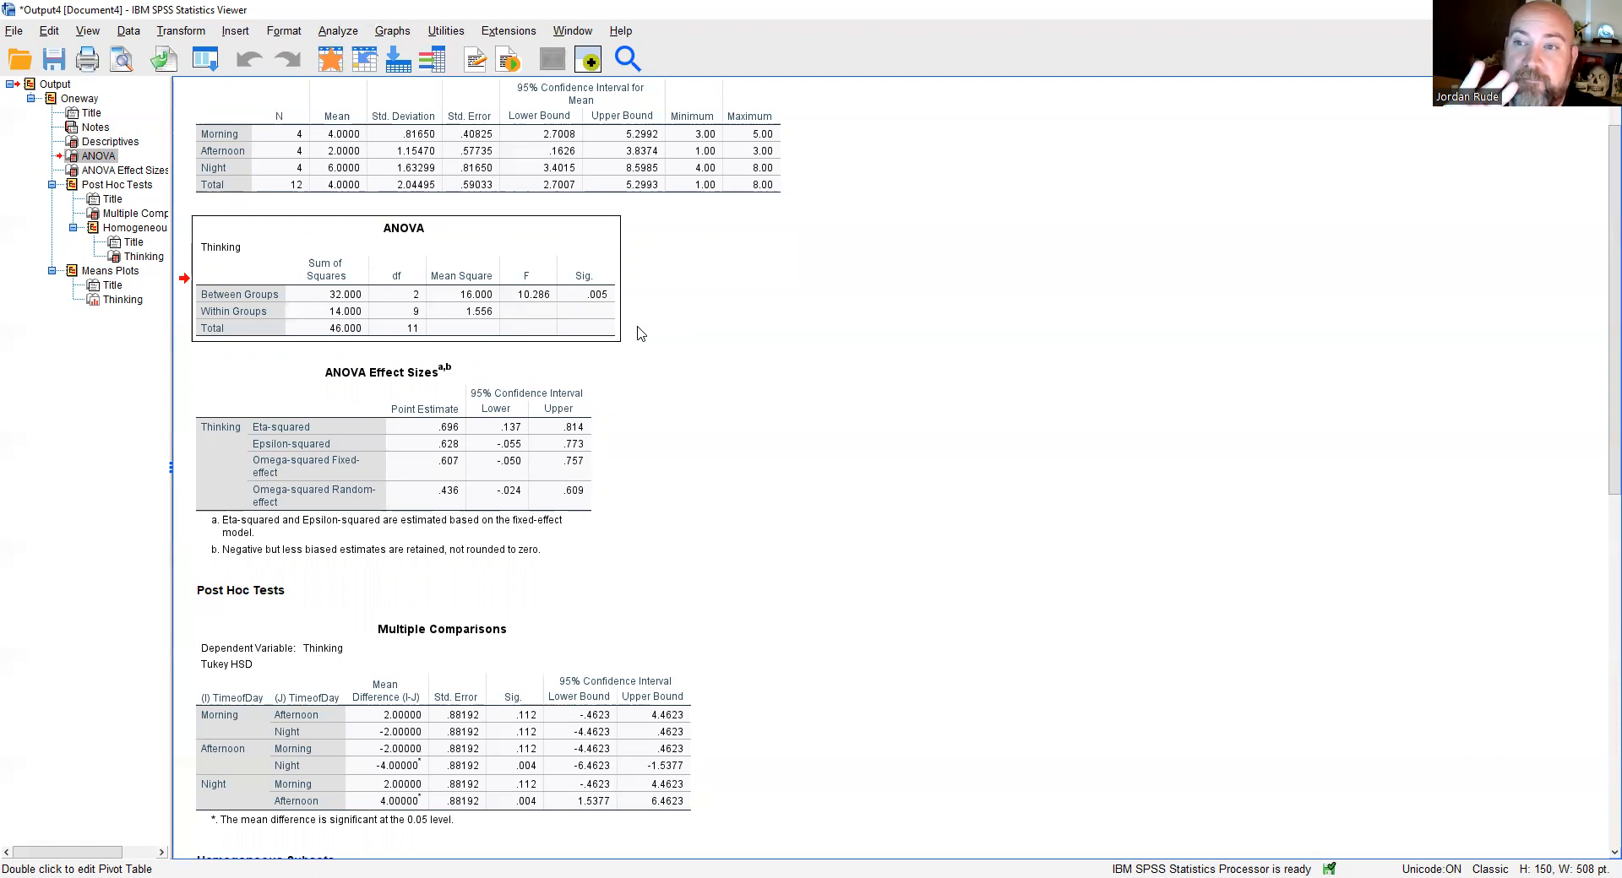
# Review the ANOVA effect sizes and the Tukey HSD multiple comparisons between the times of day.
pyautogui.scroll(-2, 640, 334)
pyautogui.click(572, 329)
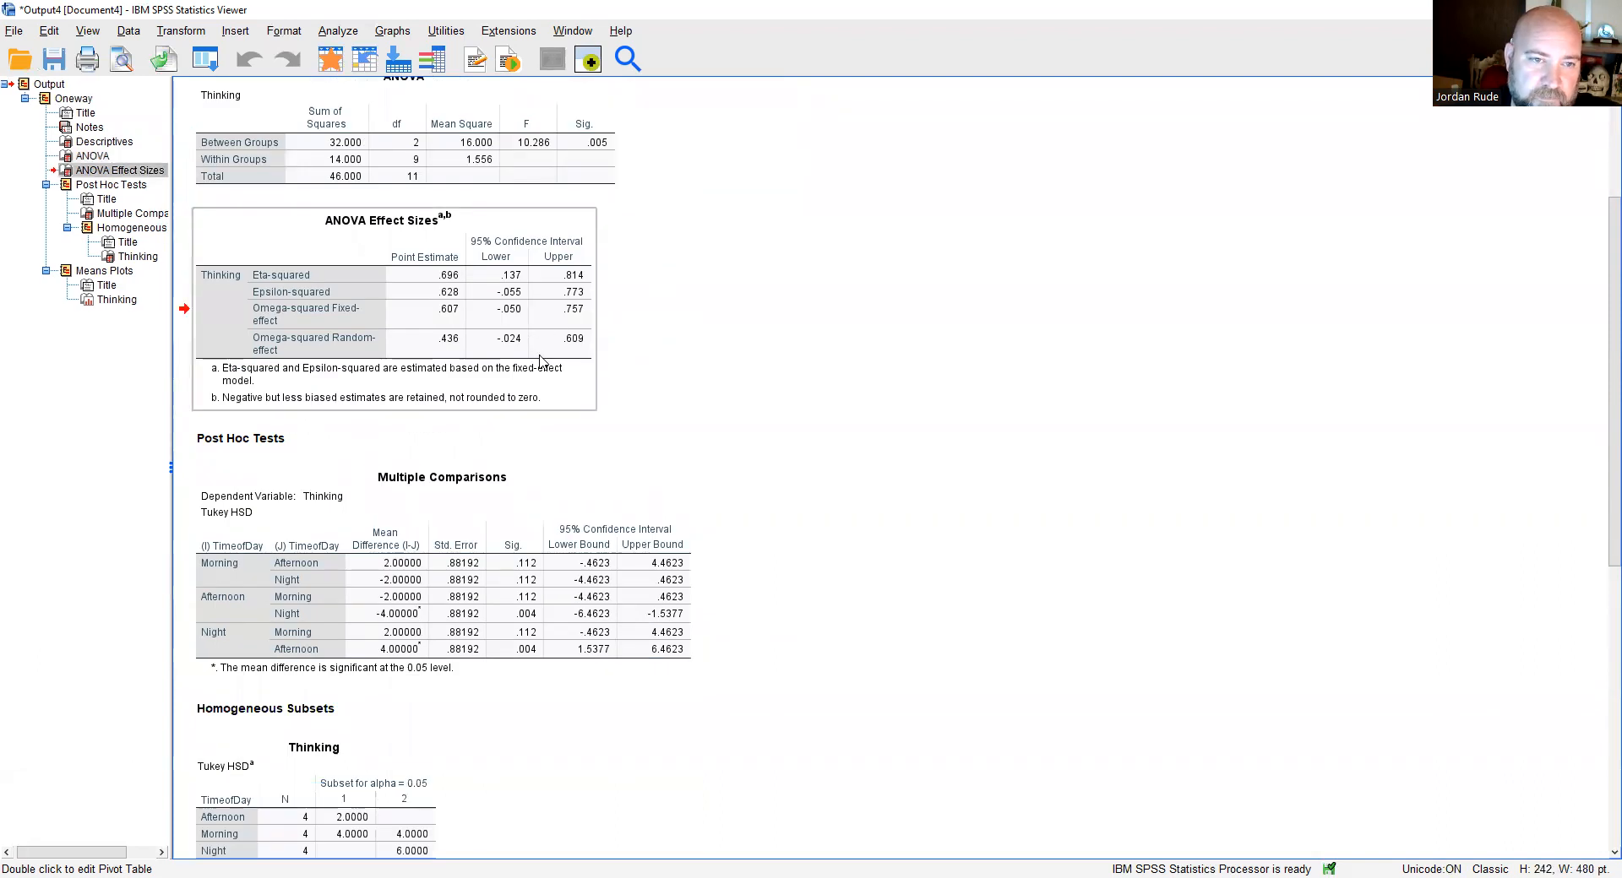
pyautogui.scroll(-1, 543, 361)
pyautogui.scroll(-1, 543, 362)
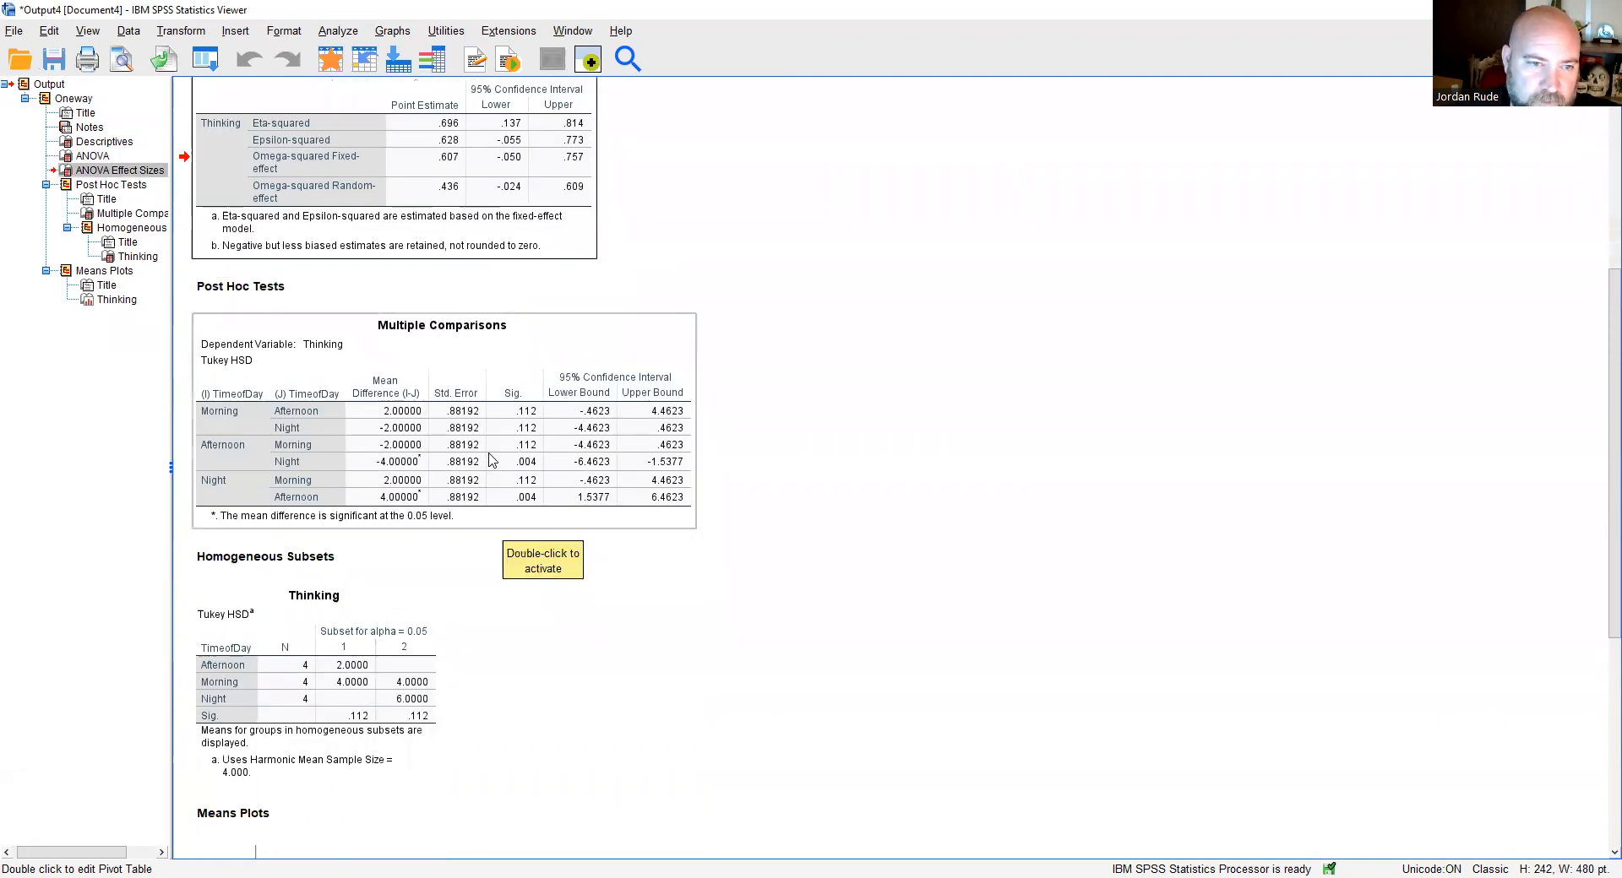
pyautogui.click(598, 404)
pyautogui.scroll(-1, 758, 589)
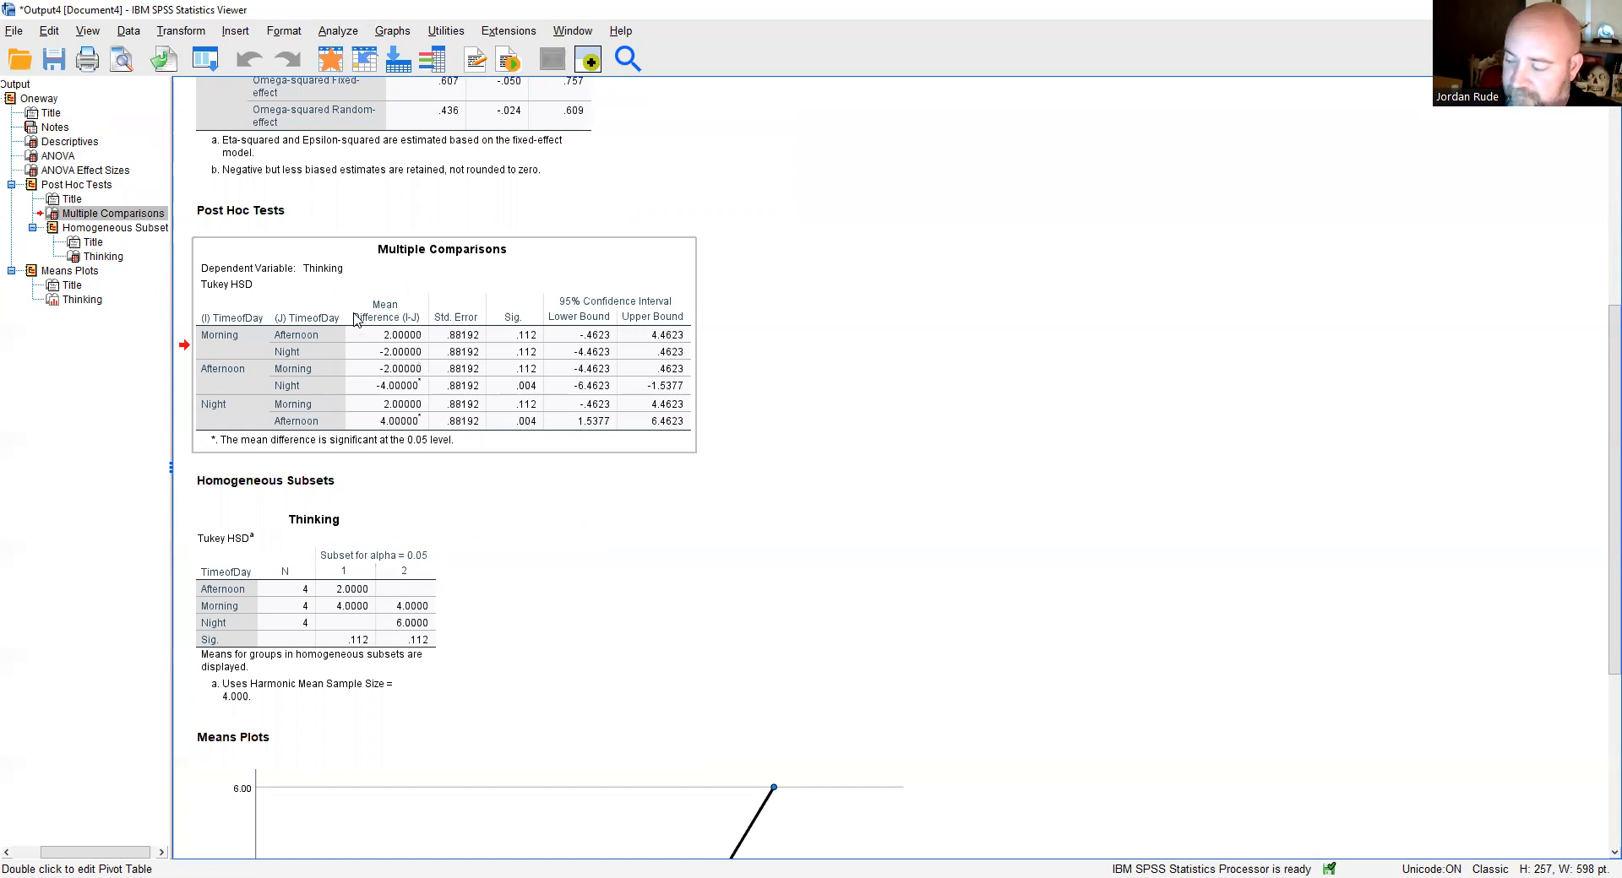
pyautogui.scroll(-2, 354, 319)
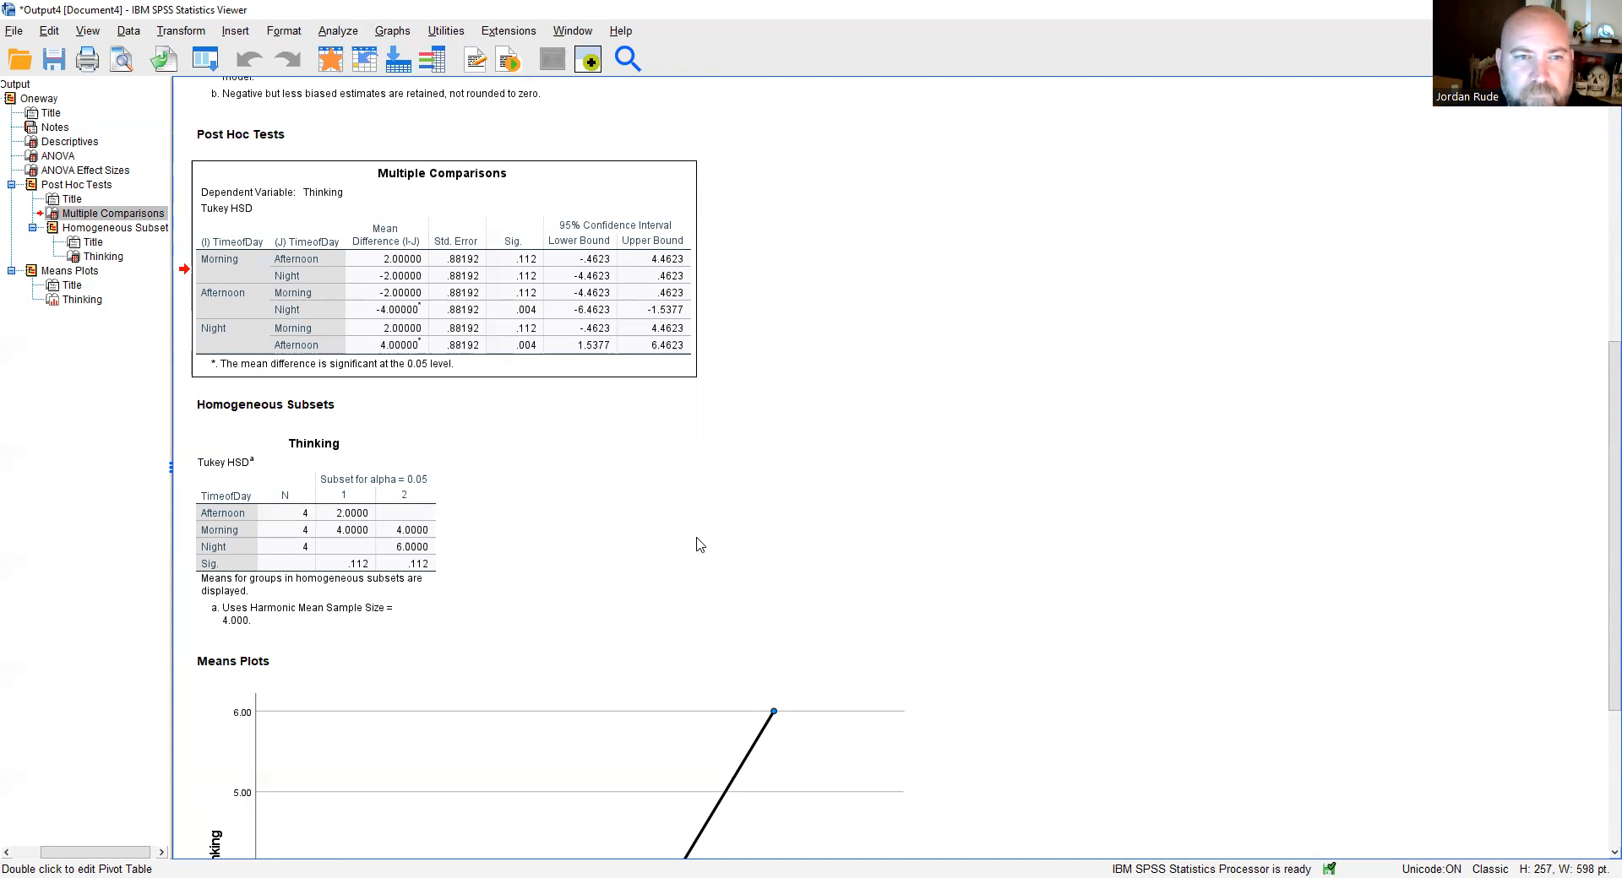
# Compare the group means in the Descriptives table with the means plot of Thinking by TimeofDay.
pyautogui.scroll(9, 735, 541)
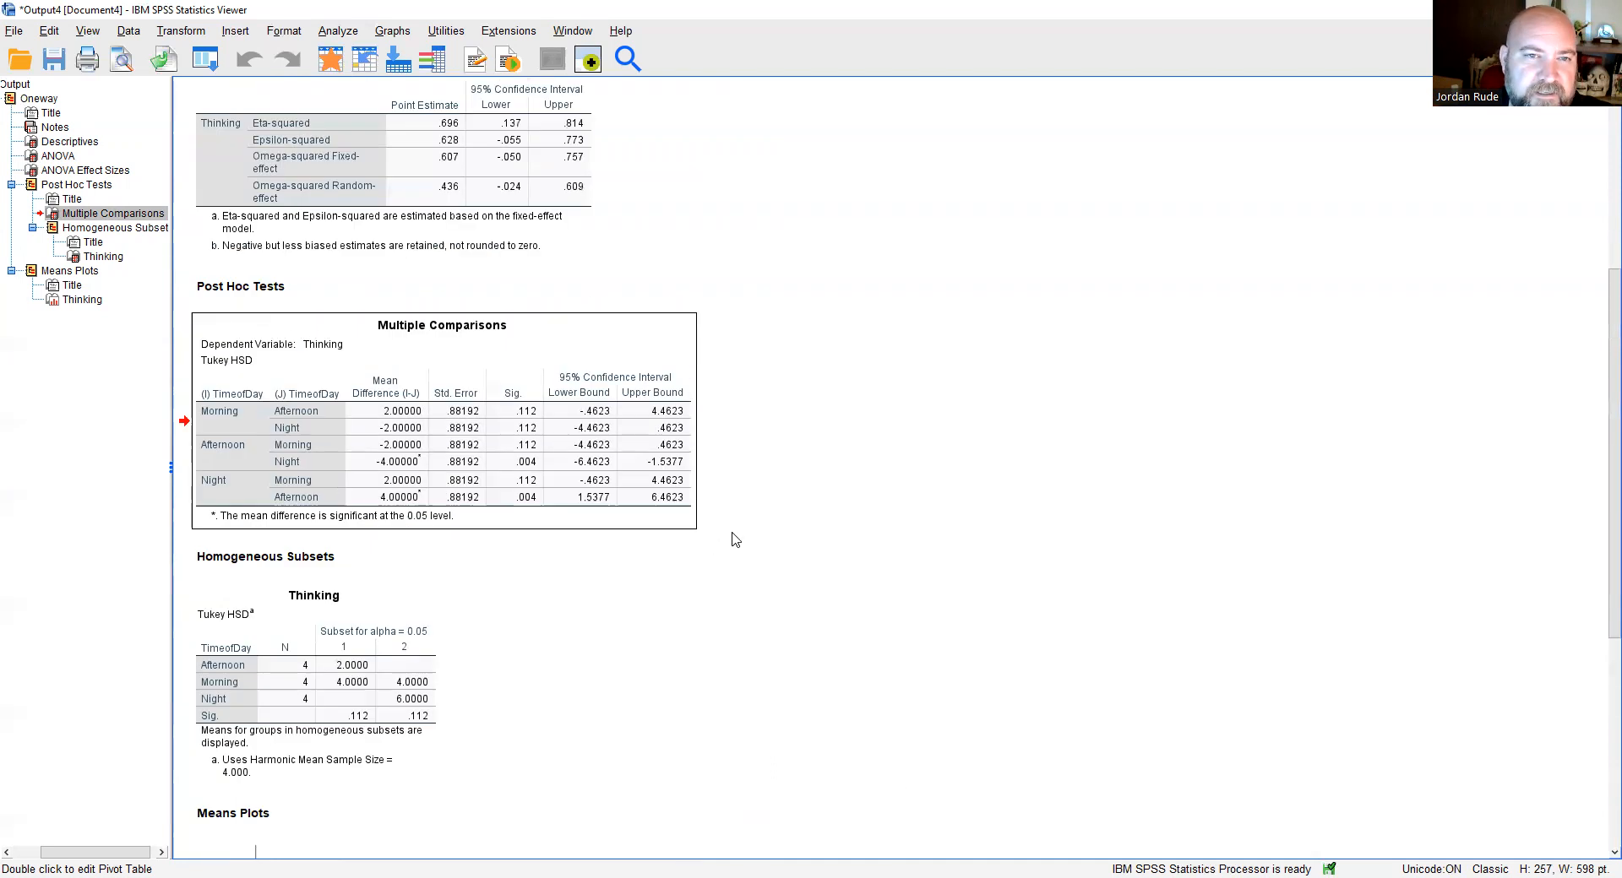
pyautogui.scroll(4, 735, 540)
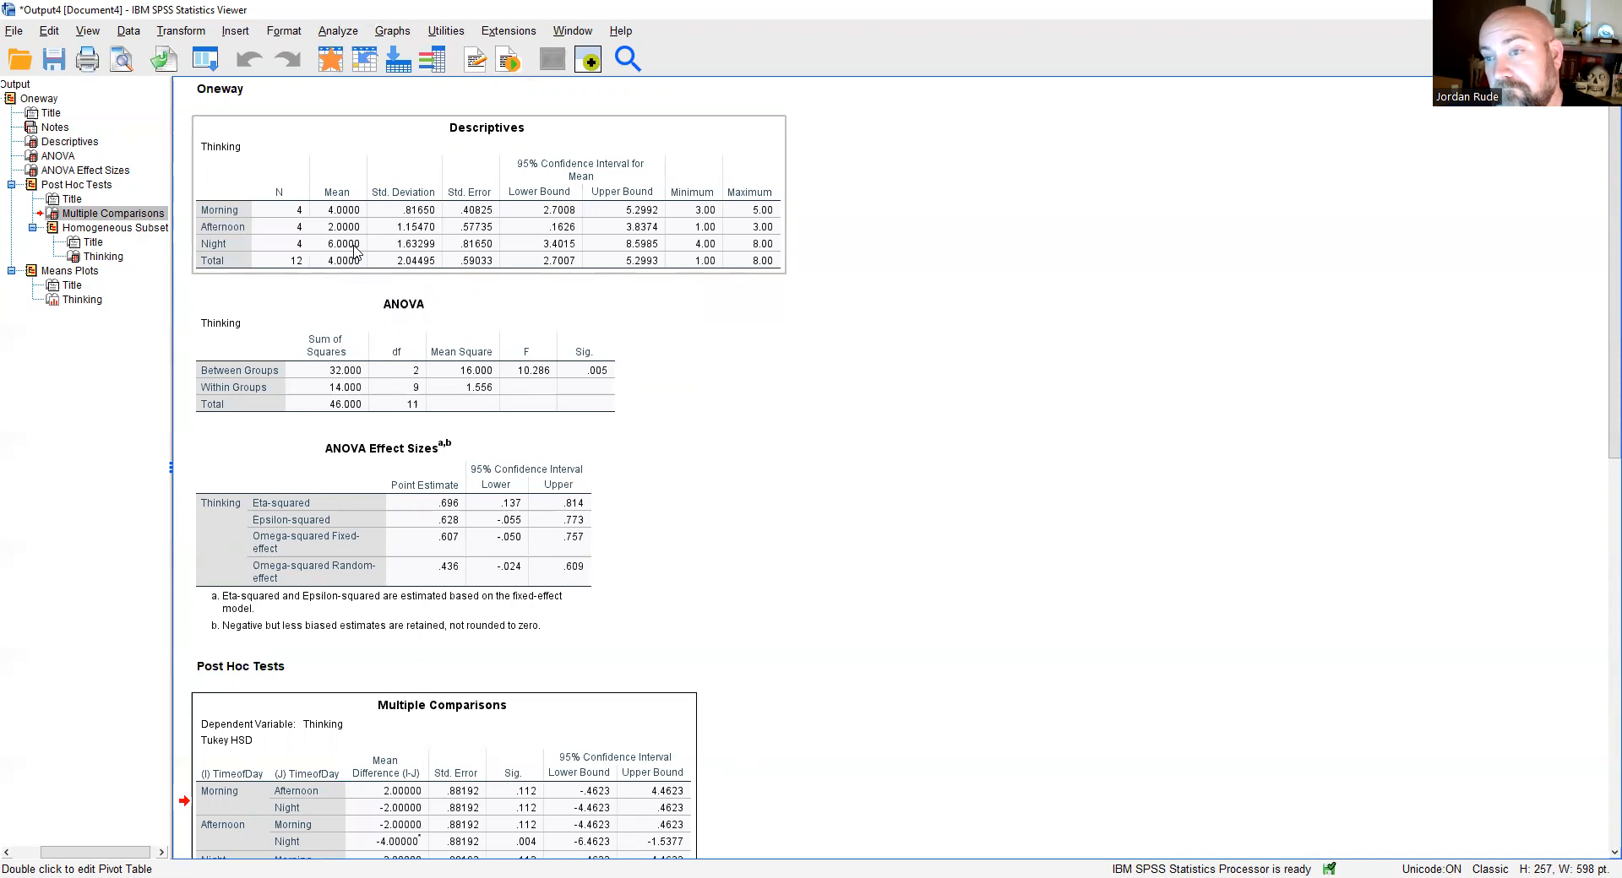
pyautogui.scroll(-10, 760, 464)
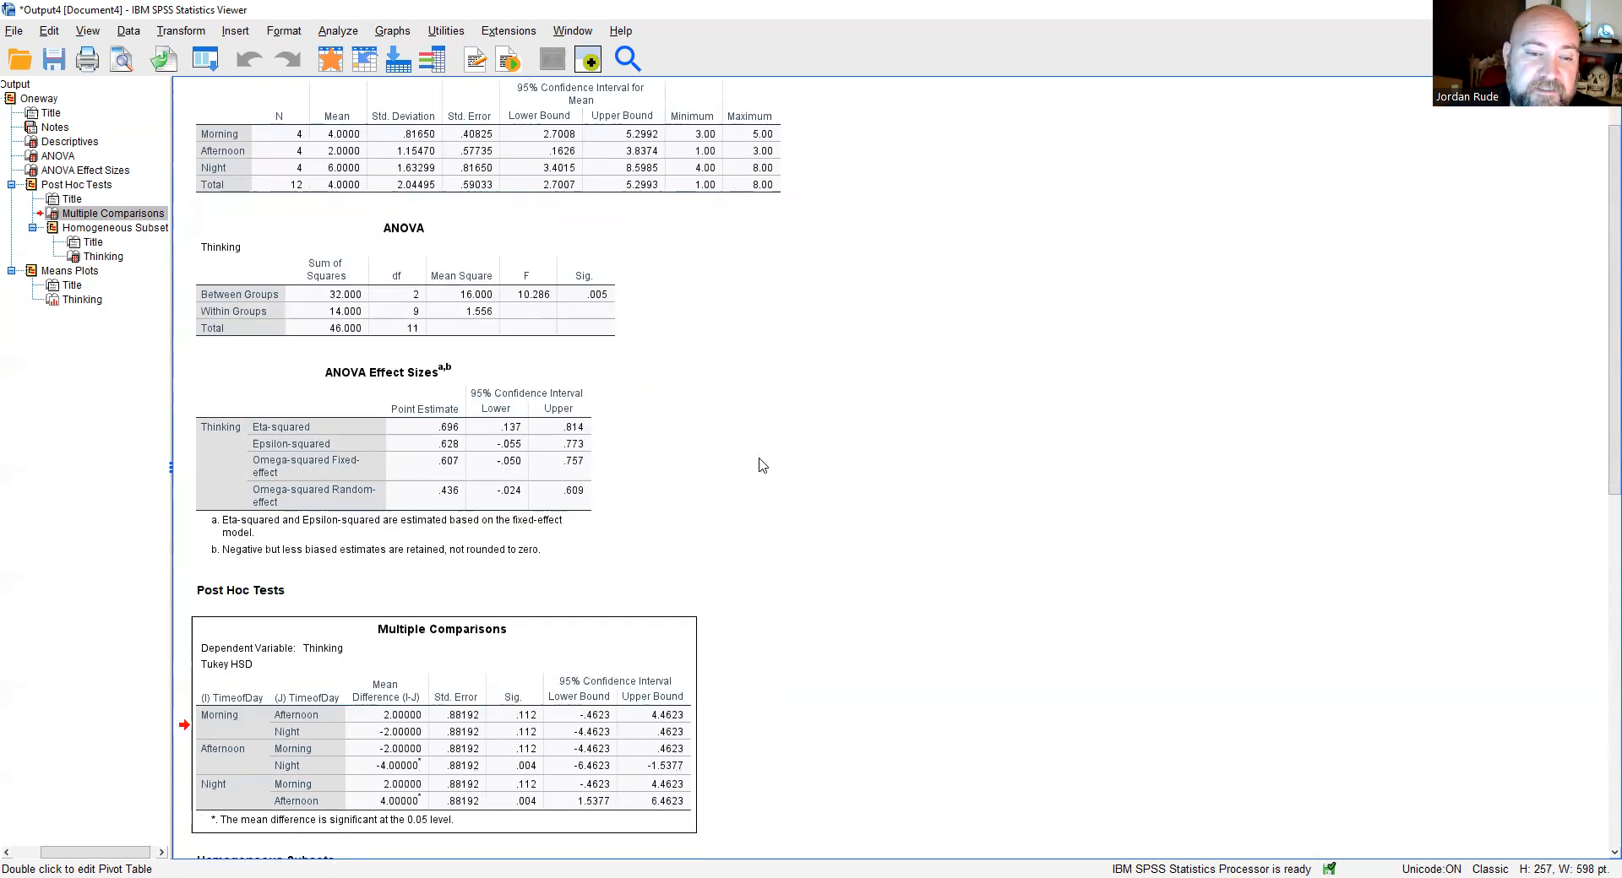
pyautogui.scroll(-4, 763, 465)
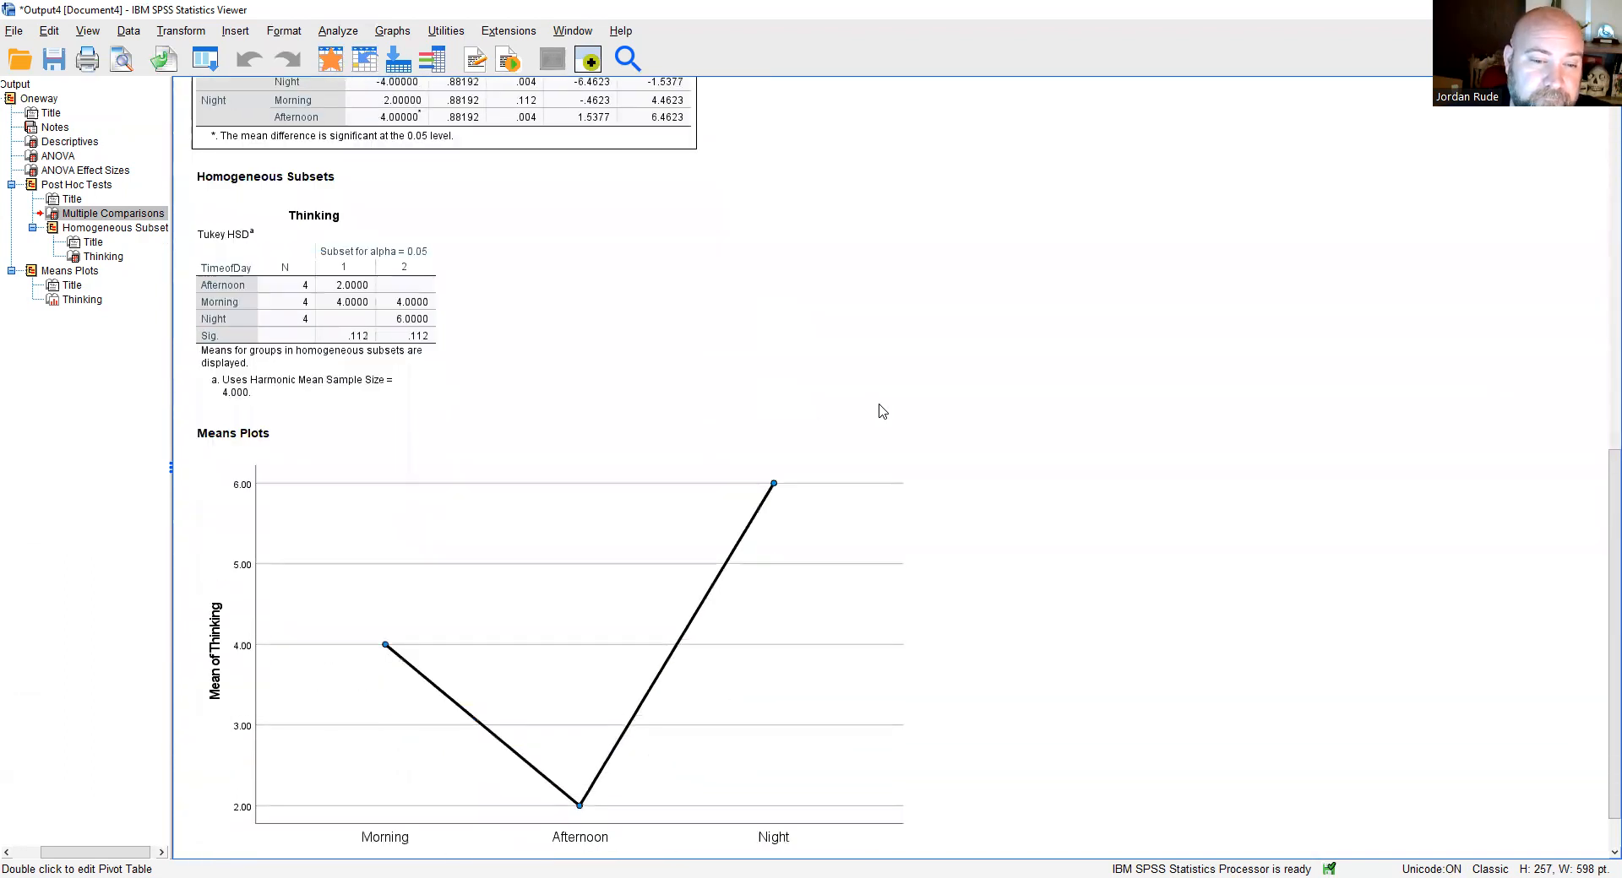
pyautogui.scroll(-1, 882, 411)
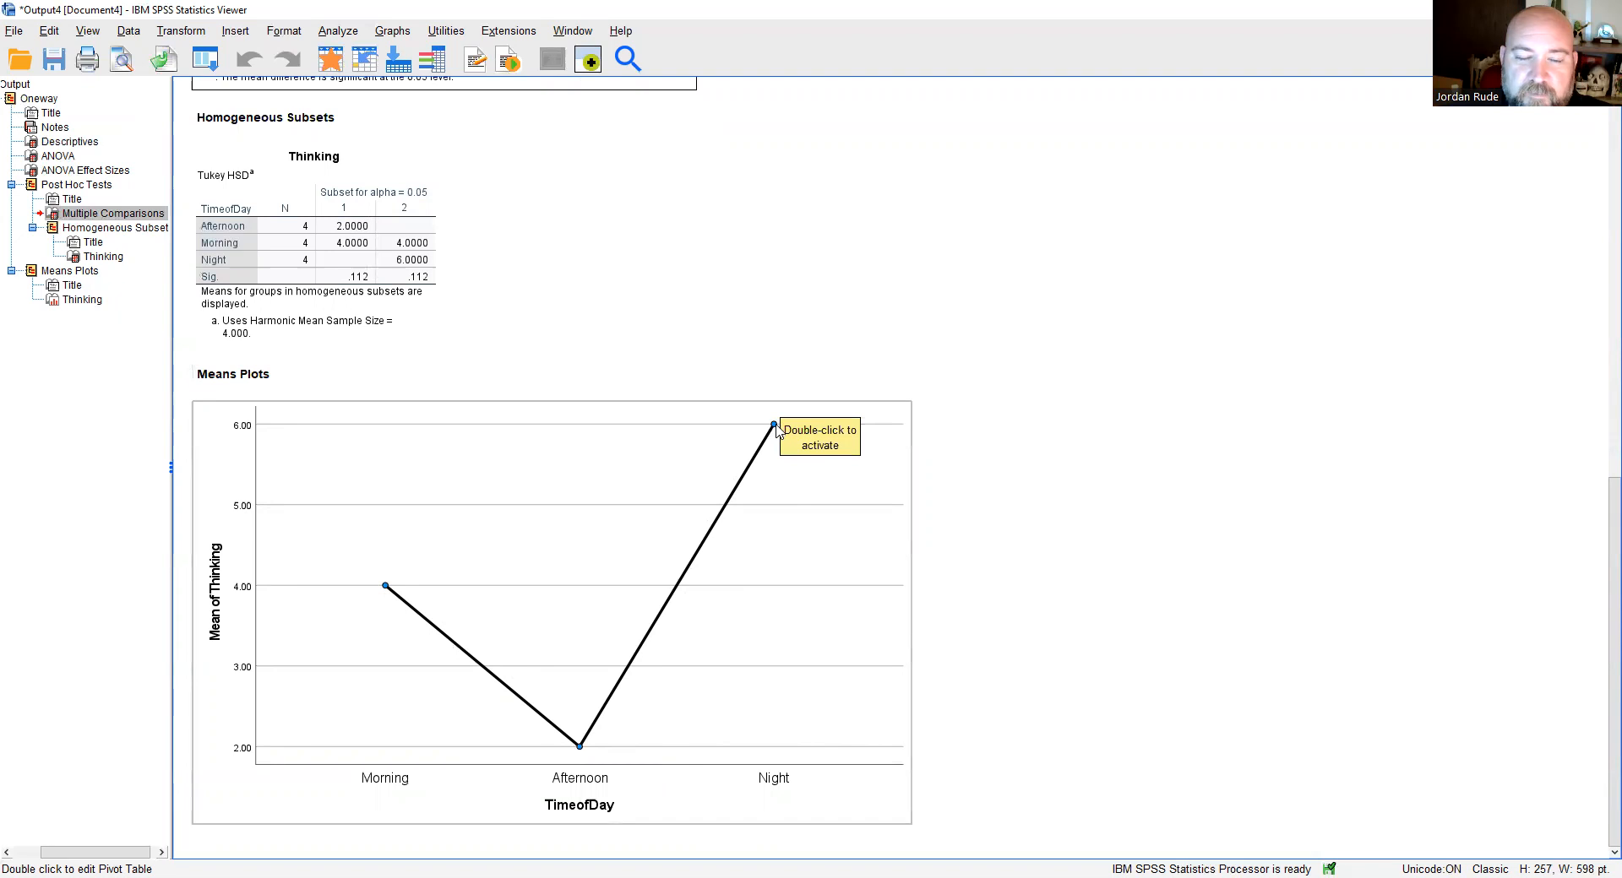
pyautogui.click(1114, 477)
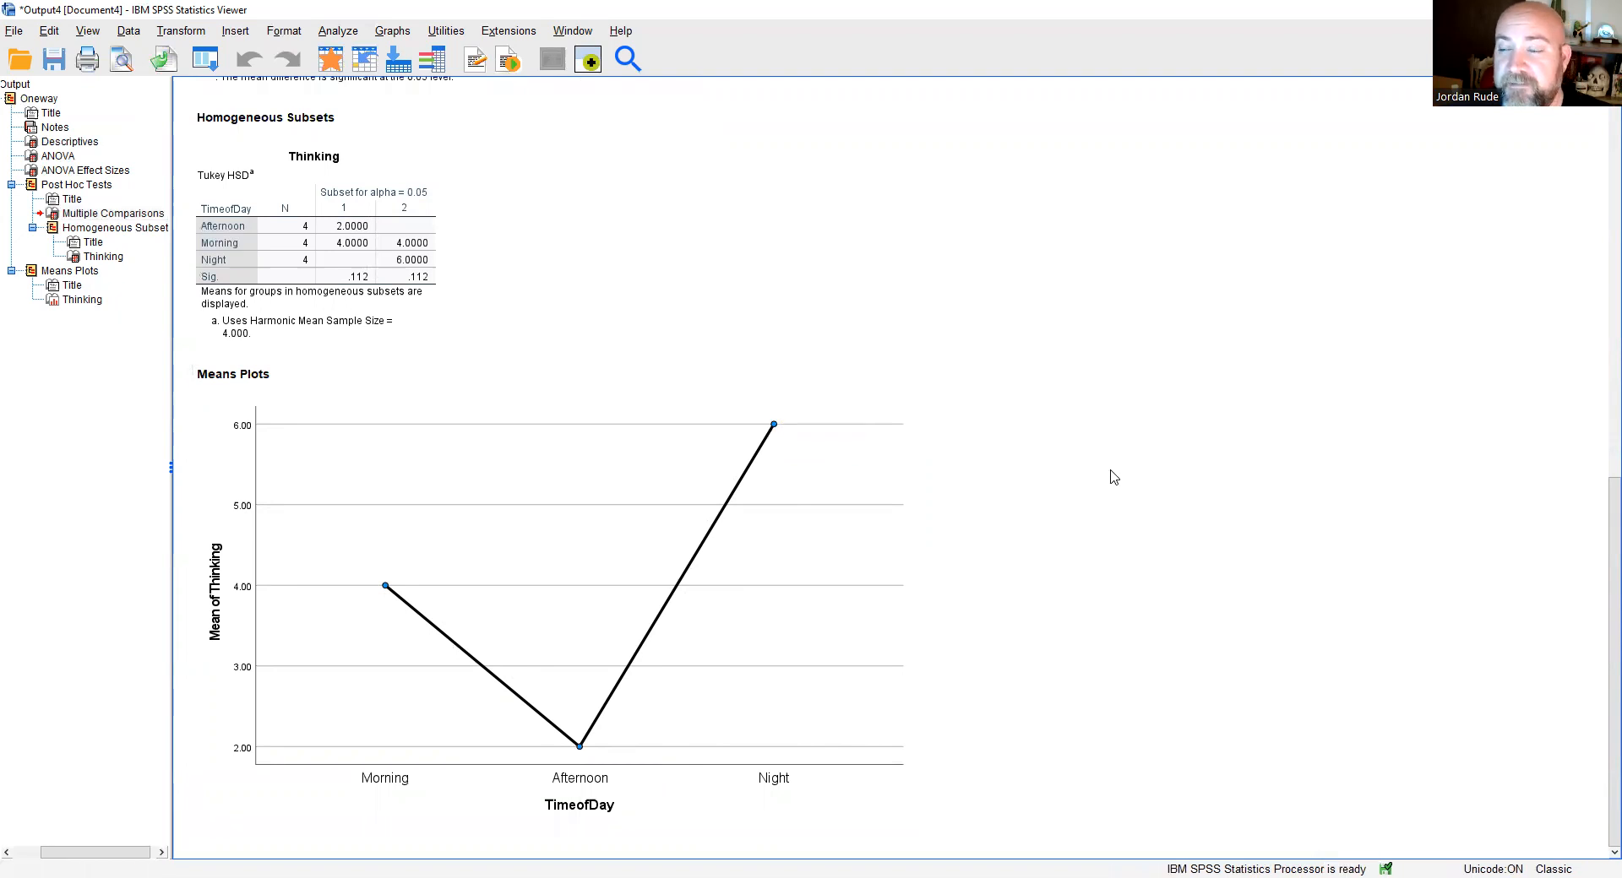